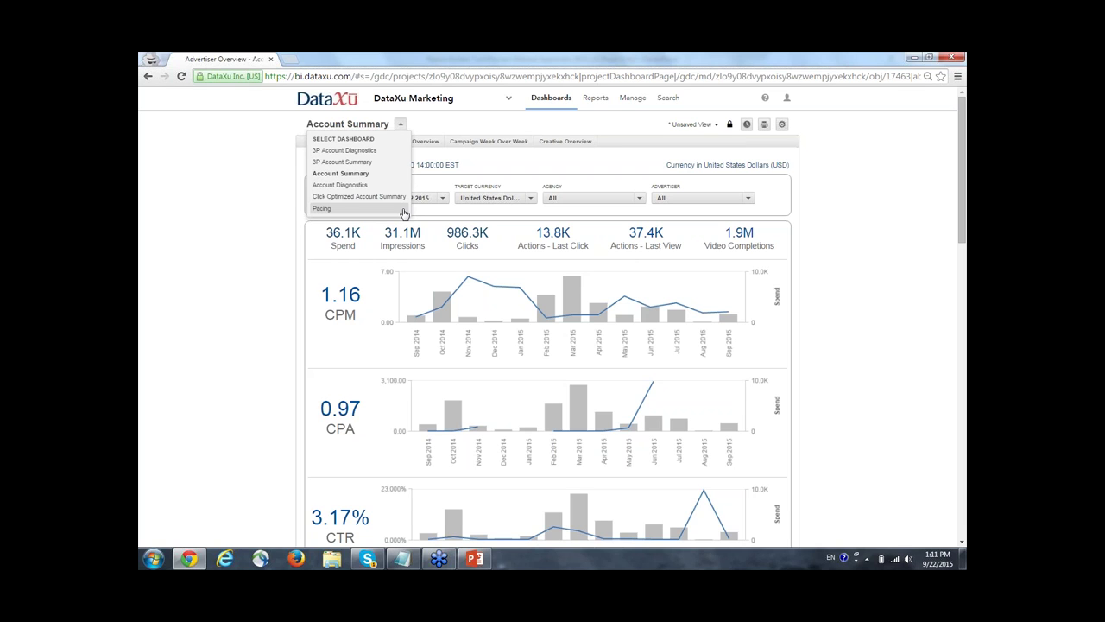
Close the dashboard list, return to Advertiser Overview, and open its Sep 23 2014 – Sep 22 2015 date chooser.
{"action": "left_click", "coordinate": [230, 228]}
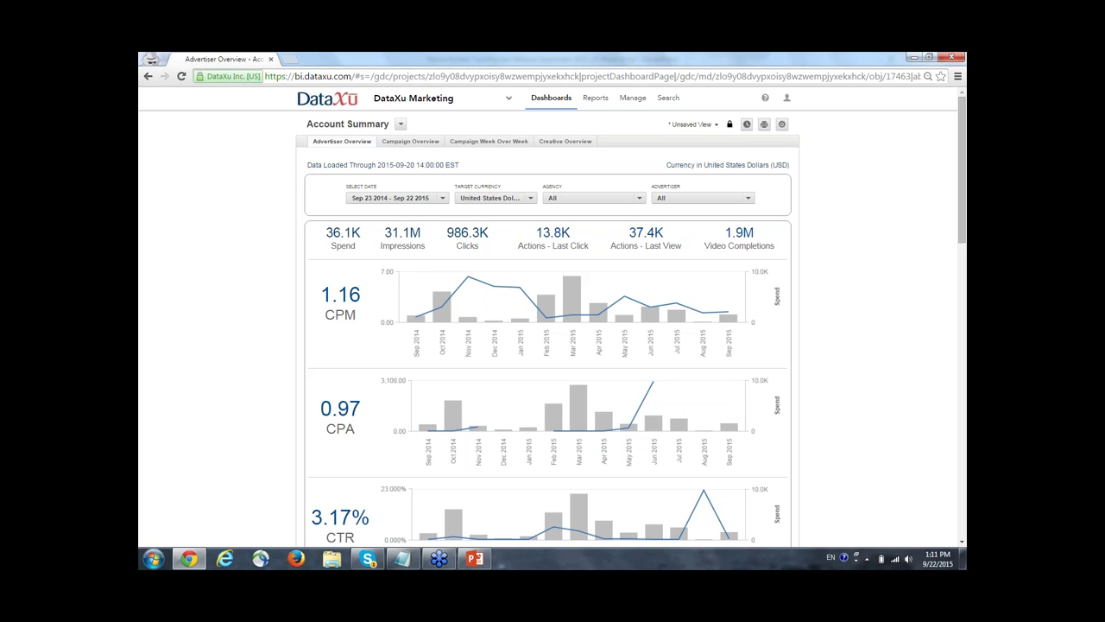
{"action": "left_click", "coordinate": [421, 144]}
{"action": "left_click", "coordinate": [352, 143]}
{"action": "left_click", "coordinate": [443, 199]}
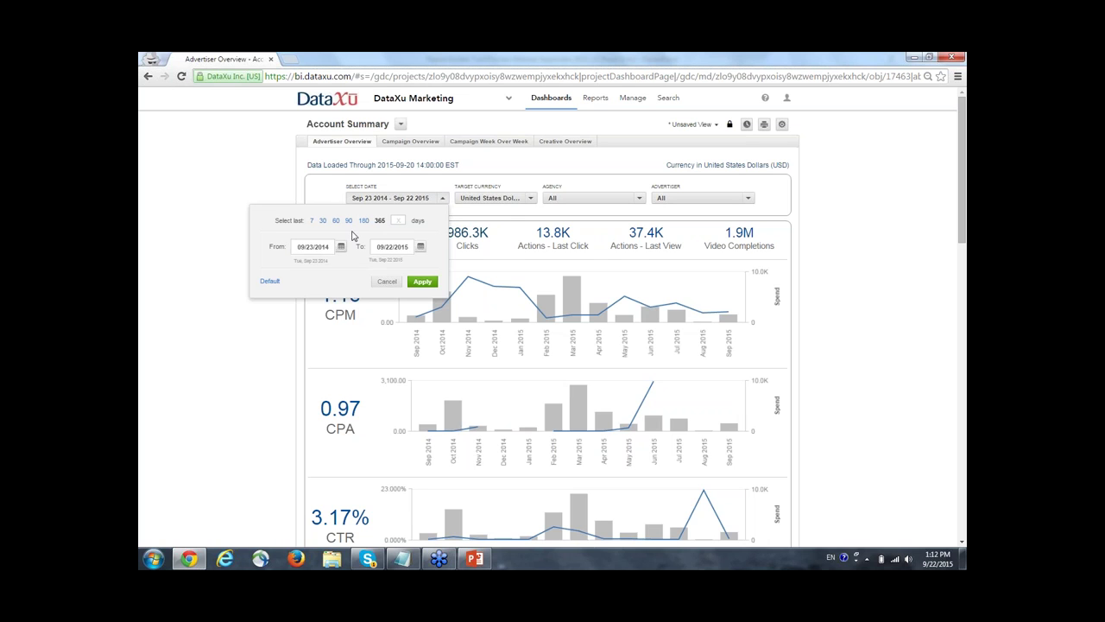
Apply the last-90-days range (Jun 25 – Sep 22 2015) and refresh the Advertiser Overview.
{"action": "left_click", "coordinate": [421, 281]}
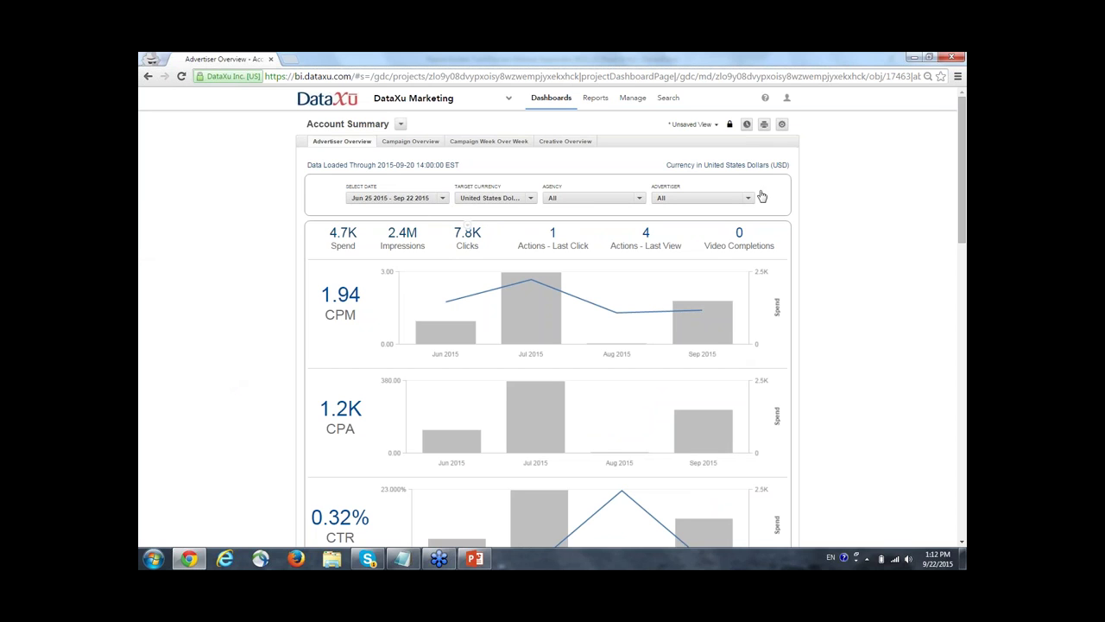
{"action": "left_click", "coordinate": [411, 144]}
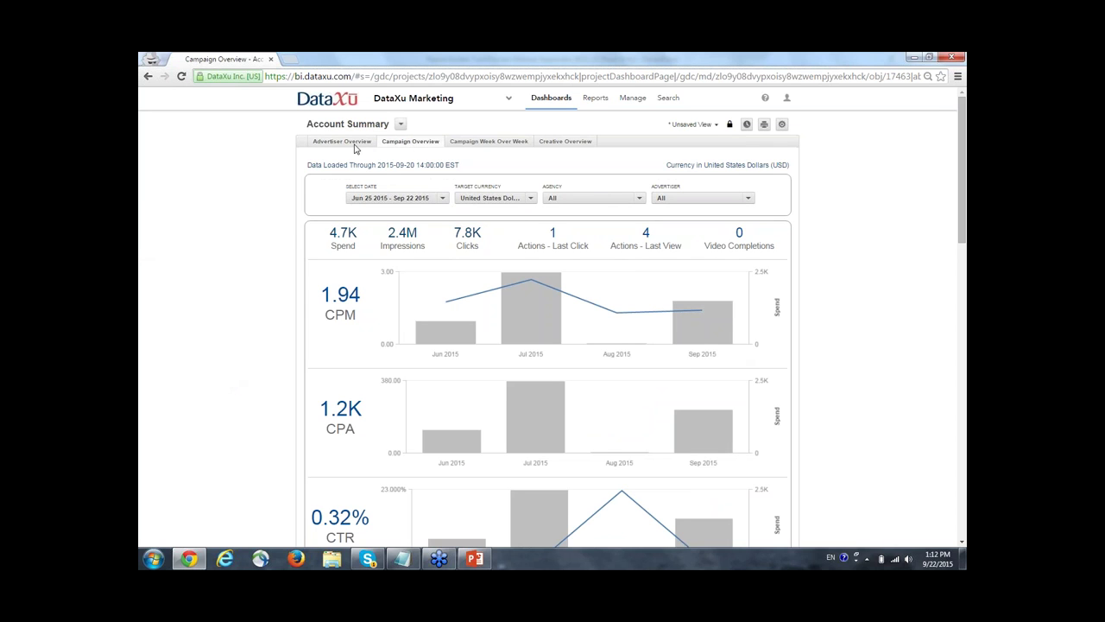
{"action": "left_click", "coordinate": [353, 145]}
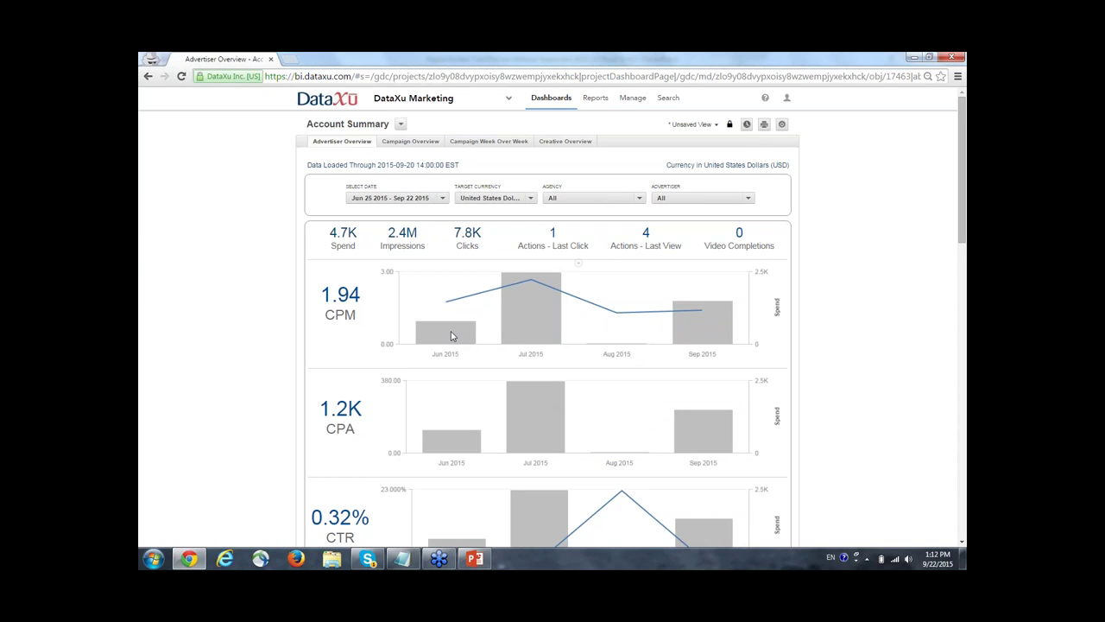
{"action": "mouse_move", "coordinate": [705, 313]}
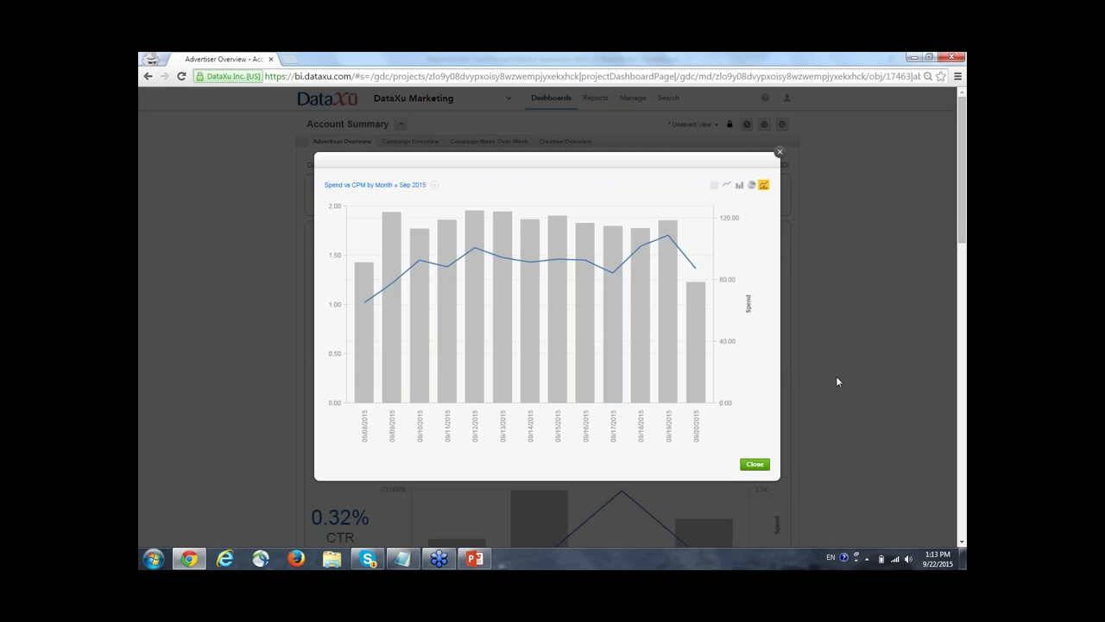
Close the Sep 2015 daily drill-down and bring up the Spend vs CPM by Month report options.
{"action": "left_click", "coordinate": [751, 466]}
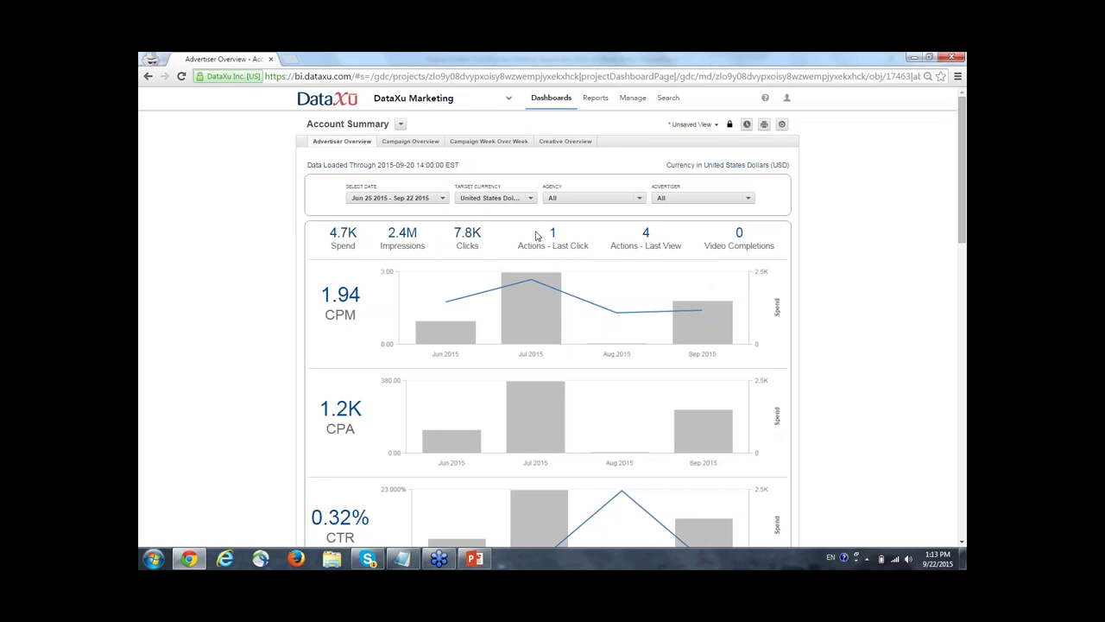
{"action": "left_click", "coordinate": [578, 268]}
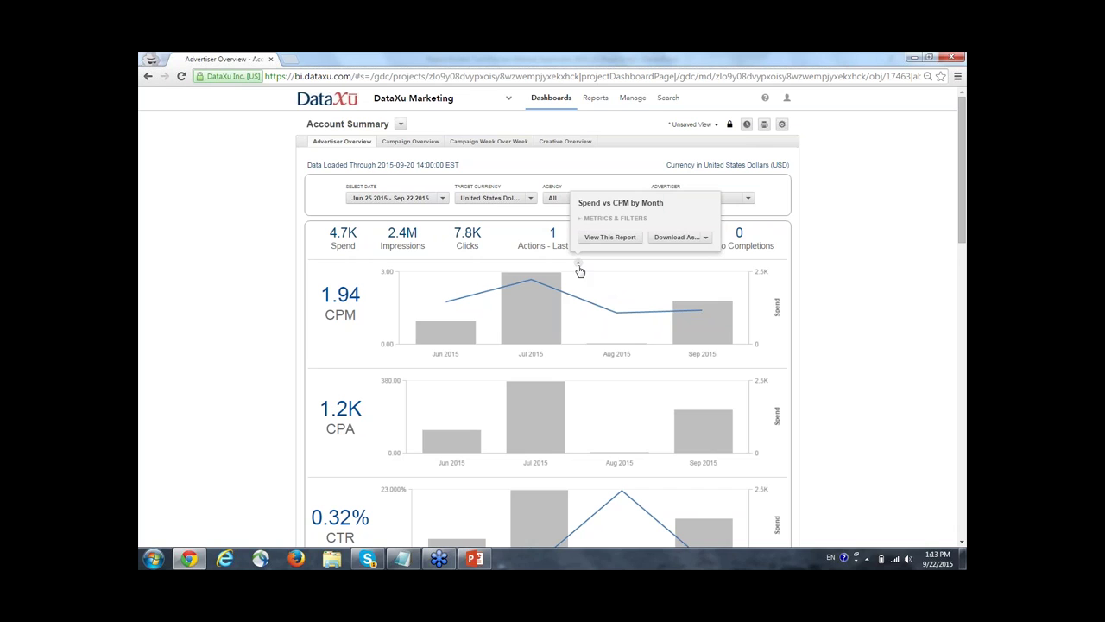
Download the Spend vs CPM by Month chart as a PNG image.
{"action": "left_click", "coordinate": [703, 238]}
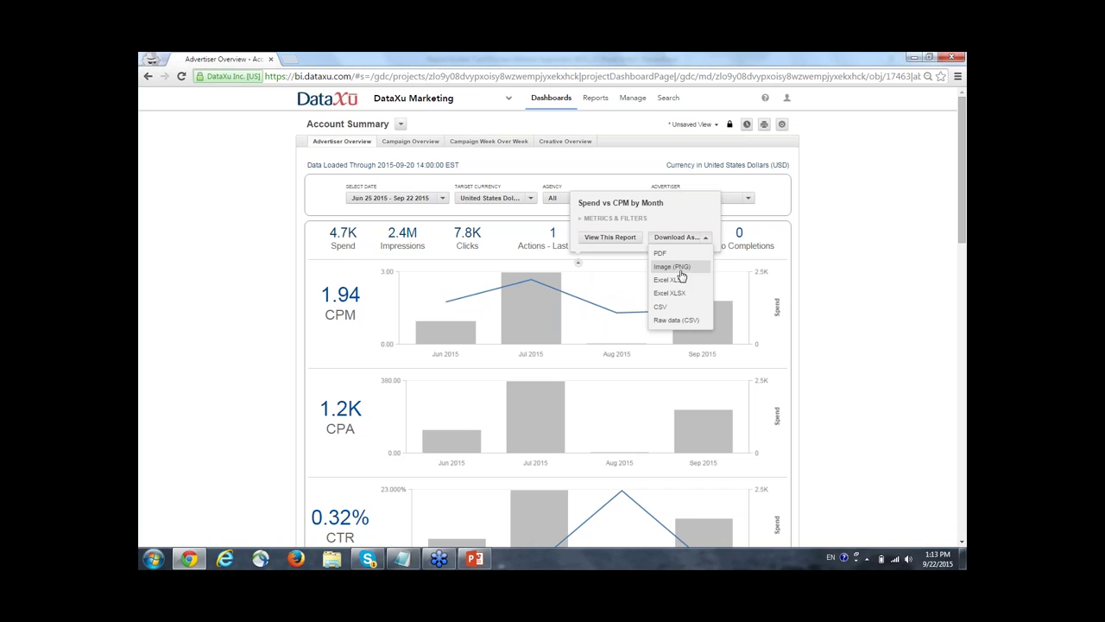
{"action": "left_click", "coordinate": [681, 269]}
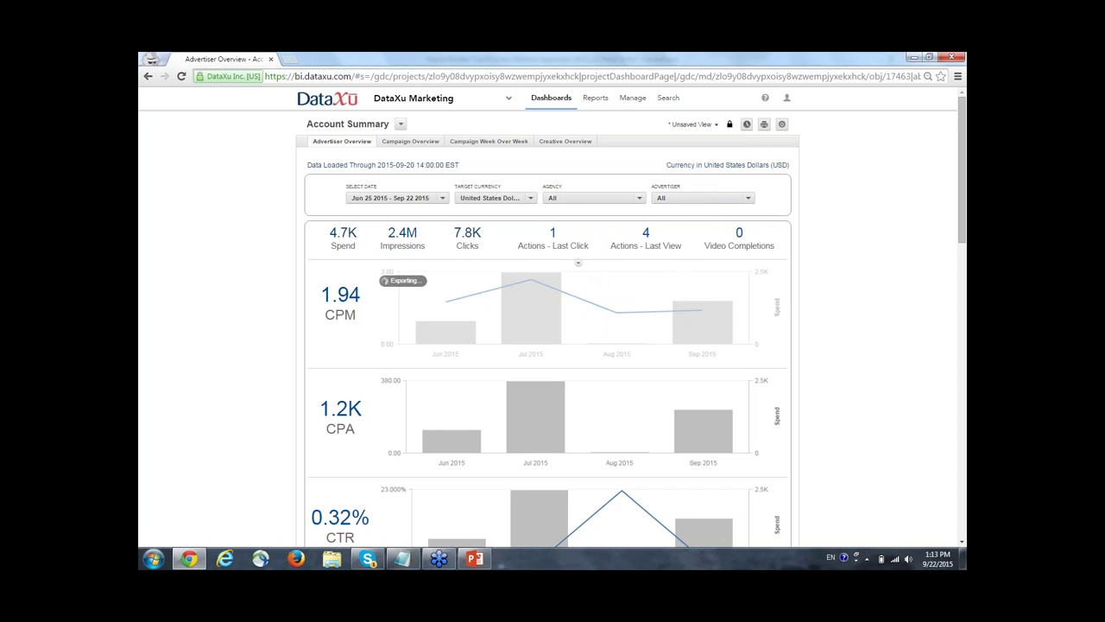
{"action": "left_click", "coordinate": [578, 264]}
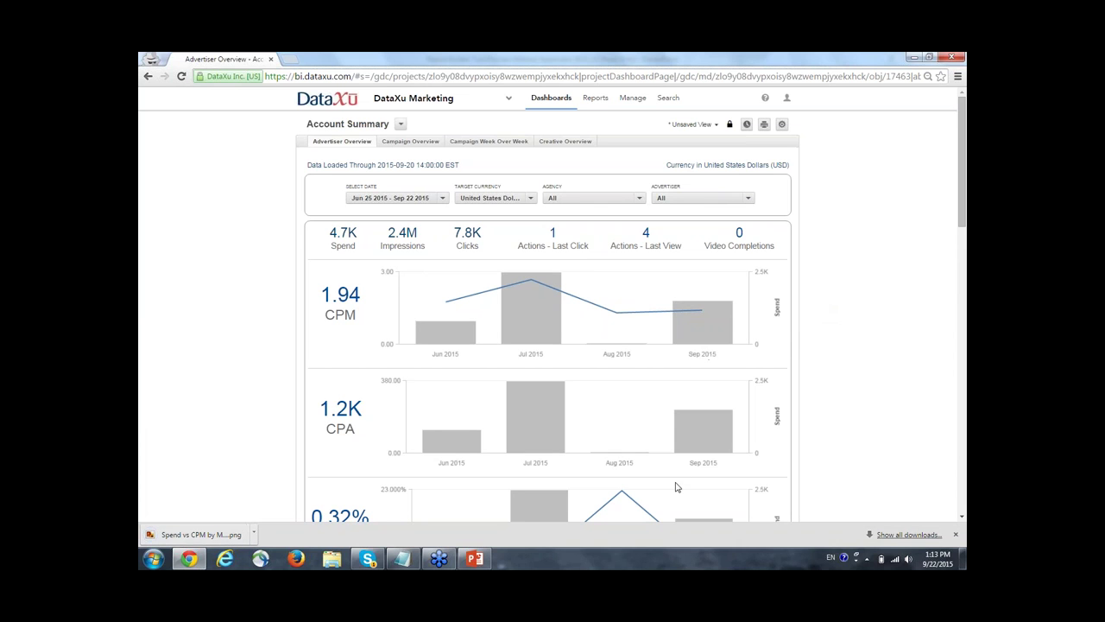
Download the report's raw data as CSV, then view the downloaded PNG and close the viewer.
{"action": "left_click", "coordinate": [586, 275]}
{"action": "left_click", "coordinate": [706, 239]}
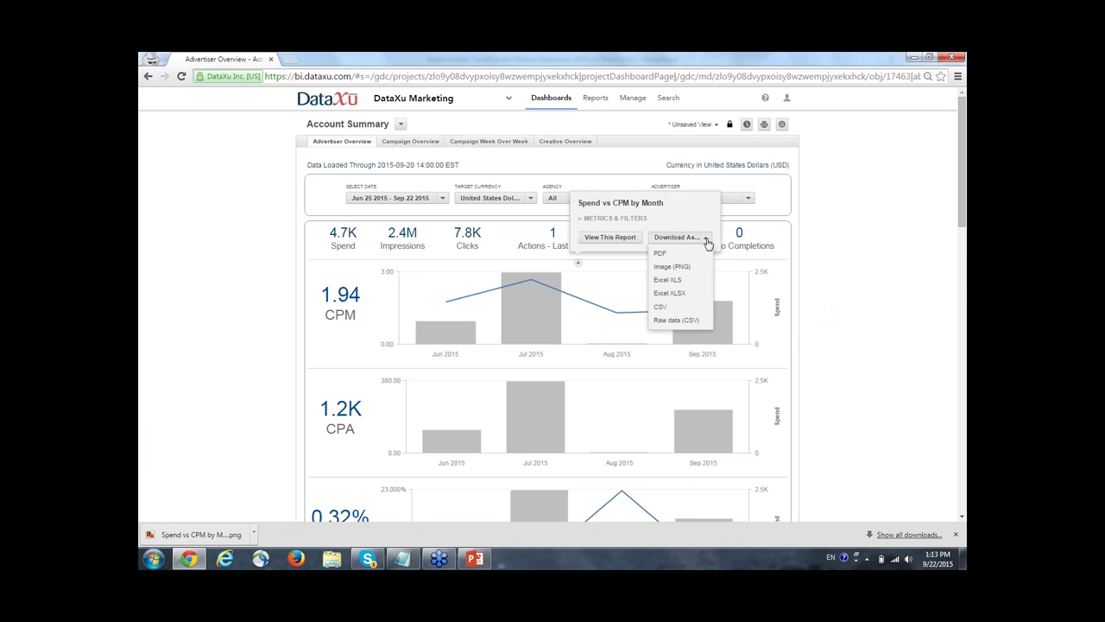
{"action": "left_click", "coordinate": [679, 321]}
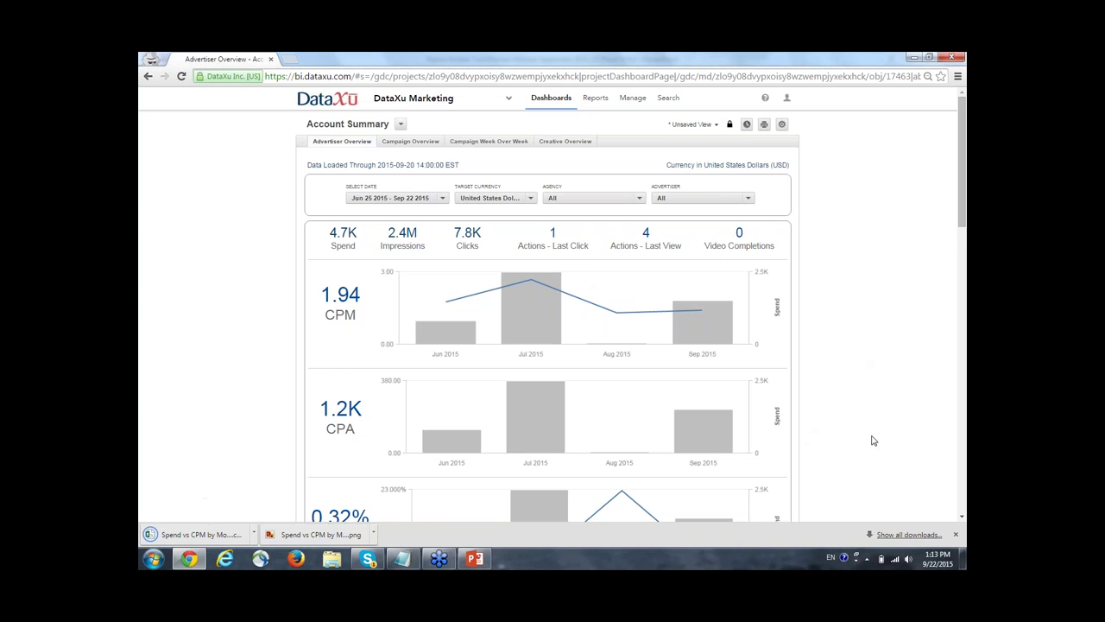
{"action": "left_click", "coordinate": [311, 534]}
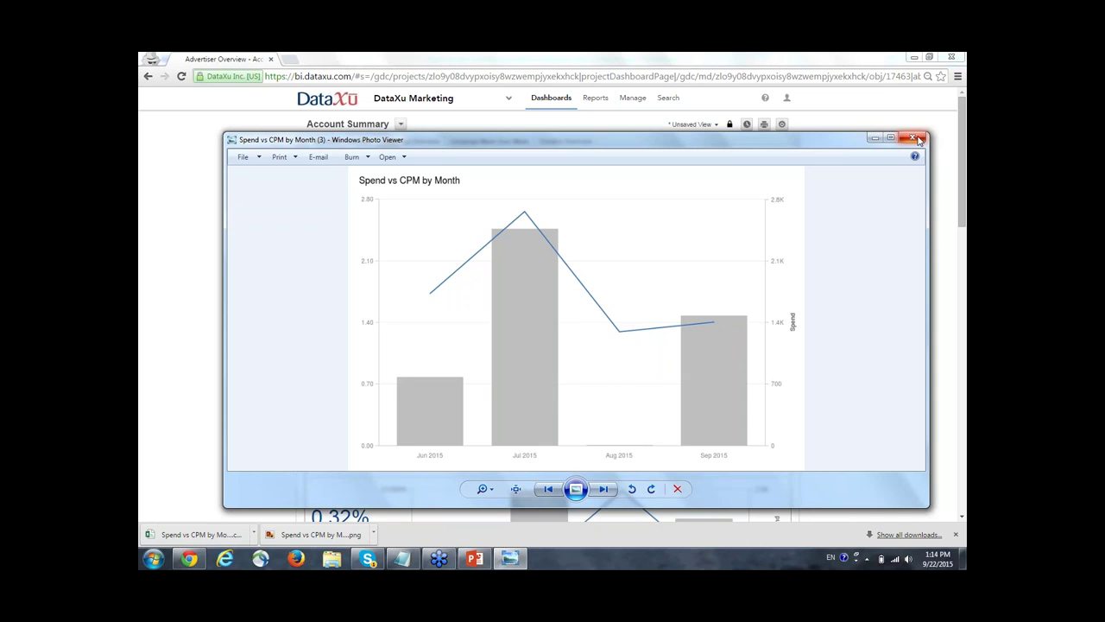
{"action": "left_click", "coordinate": [917, 139]}
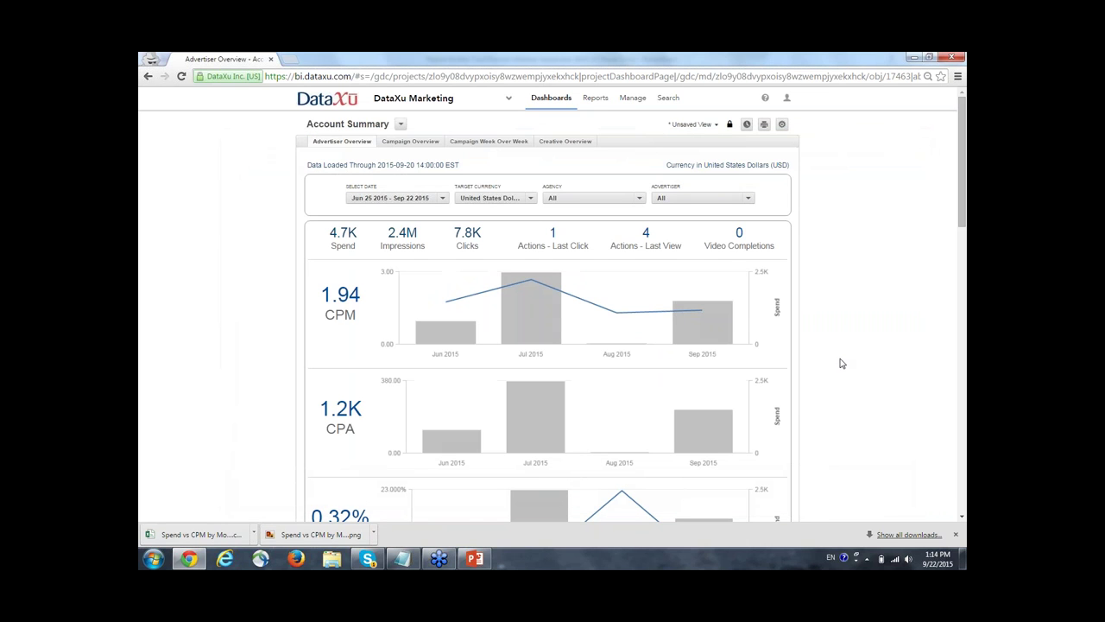
Review the Advertiser Overview charts, then switch to Campaign Overview's weekly CPM 1.16 and CPA 0.97 charts.
{"action": "scroll", "coordinate": [842, 364], "scroll_direction": "down", "scroll_amount": 1}
{"action": "scroll", "coordinate": [841, 364], "scroll_direction": "down", "scroll_amount": 5}
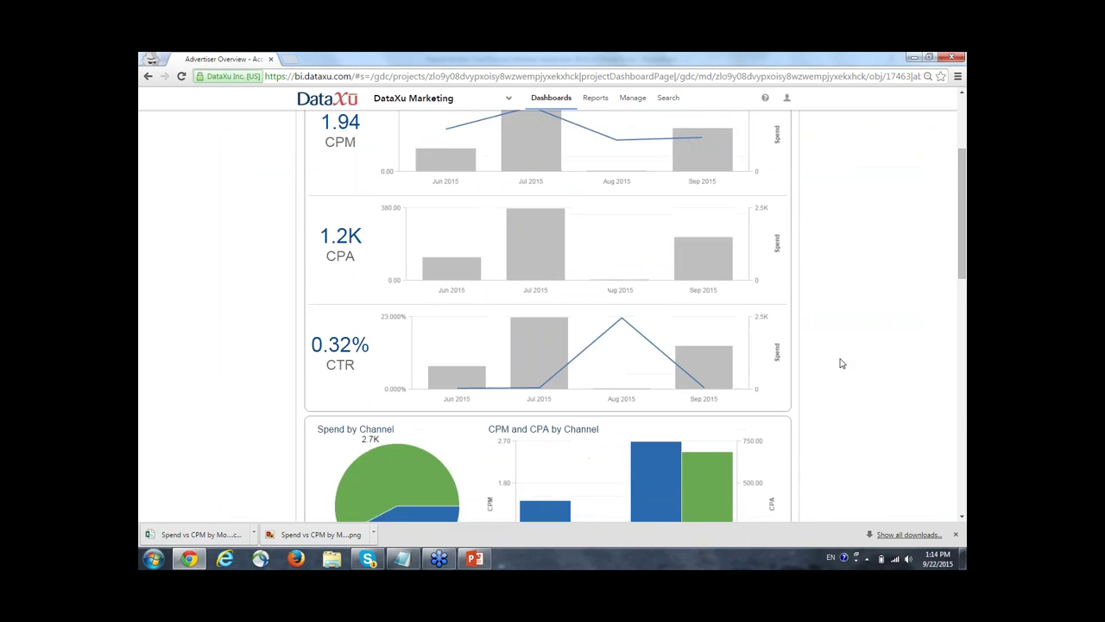
{"action": "scroll", "coordinate": [366, 393], "scroll_direction": "down", "scroll_amount": 4}
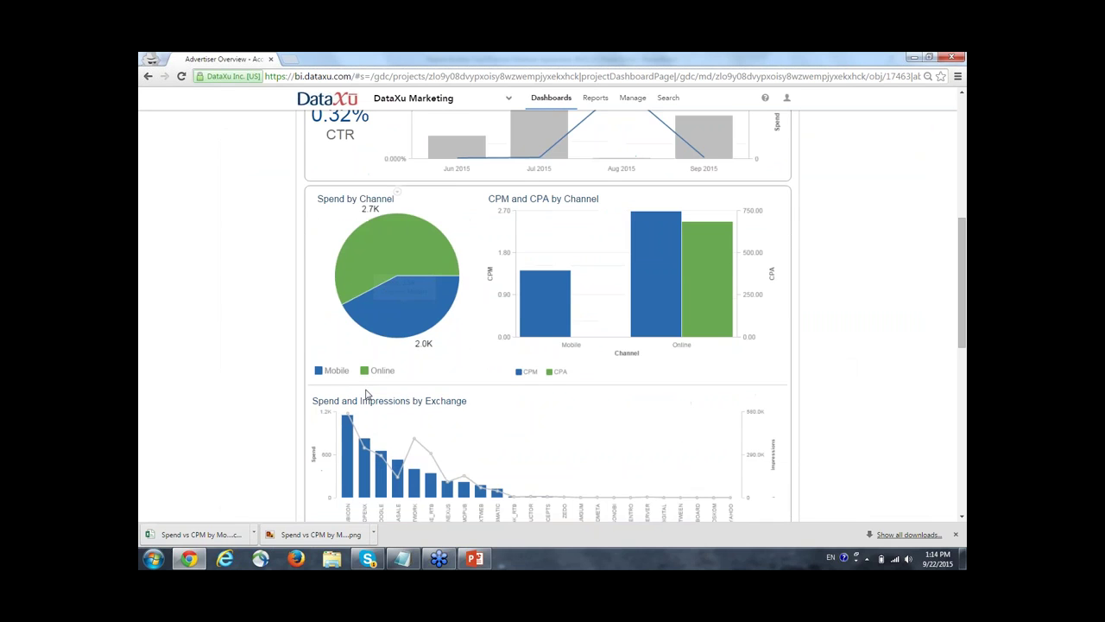
{"action": "scroll", "coordinate": [365, 393], "scroll_direction": "up", "scroll_amount": 7}
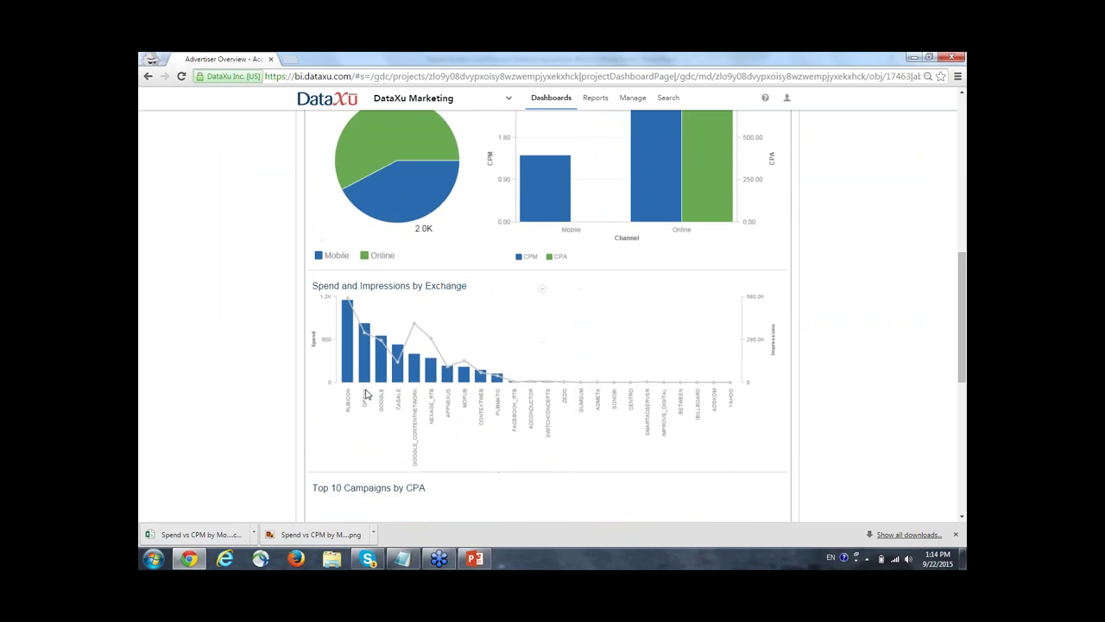
{"action": "scroll", "coordinate": [366, 393], "scroll_direction": "up", "scroll_amount": 3}
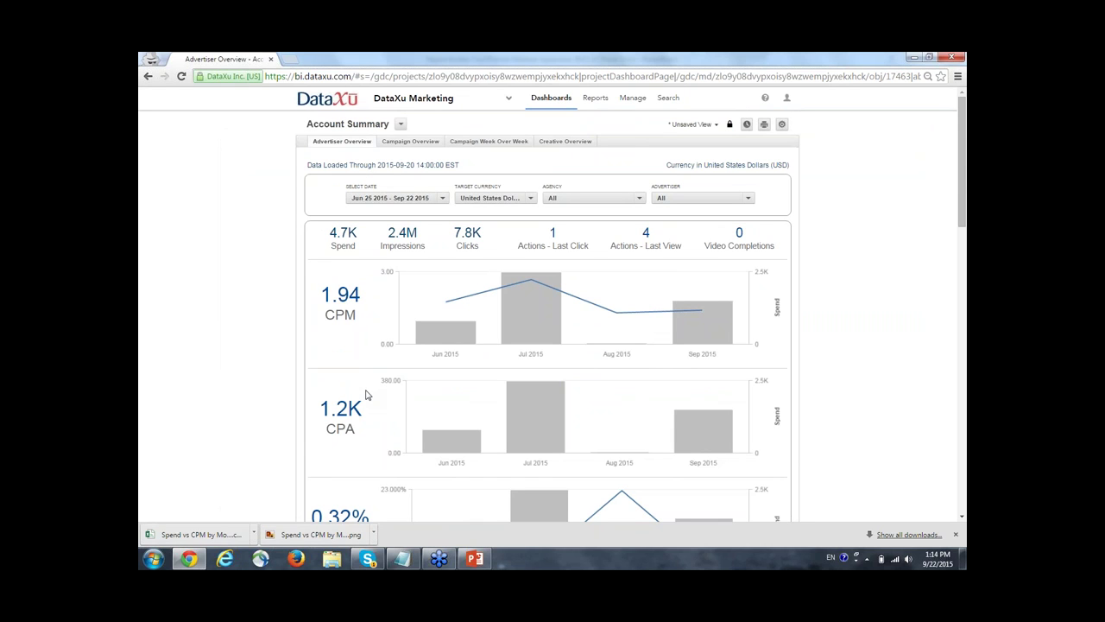
{"action": "left_click", "coordinate": [393, 142]}
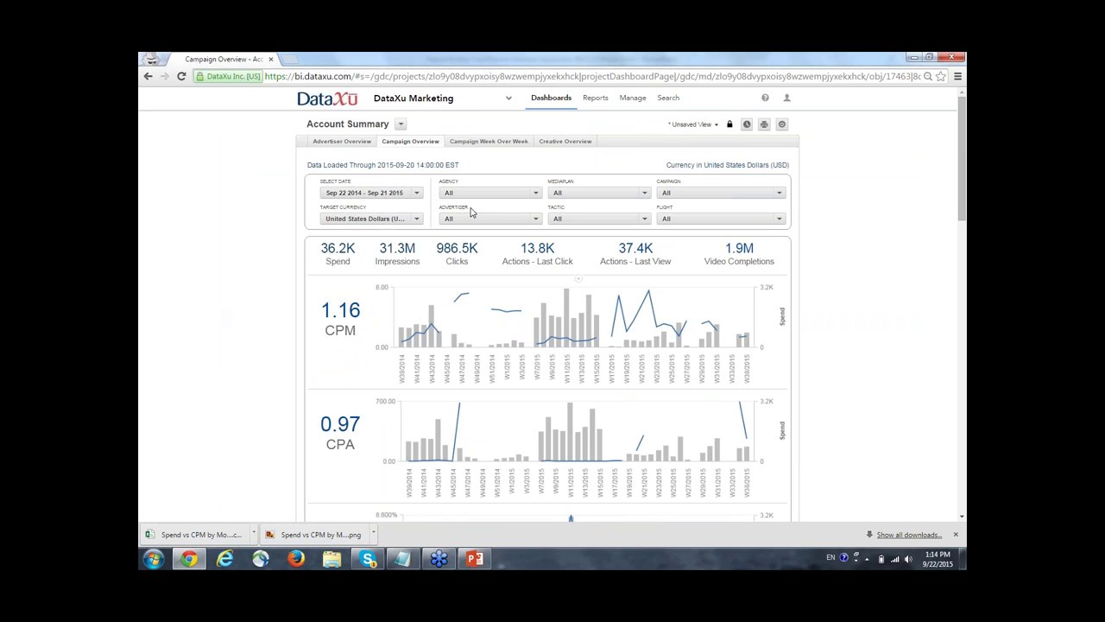
Switch to the Account Diagnostics dashboard and review its Exchange Analysis Spend and CPM by Exchange charts.
{"action": "left_click", "coordinate": [400, 126]}
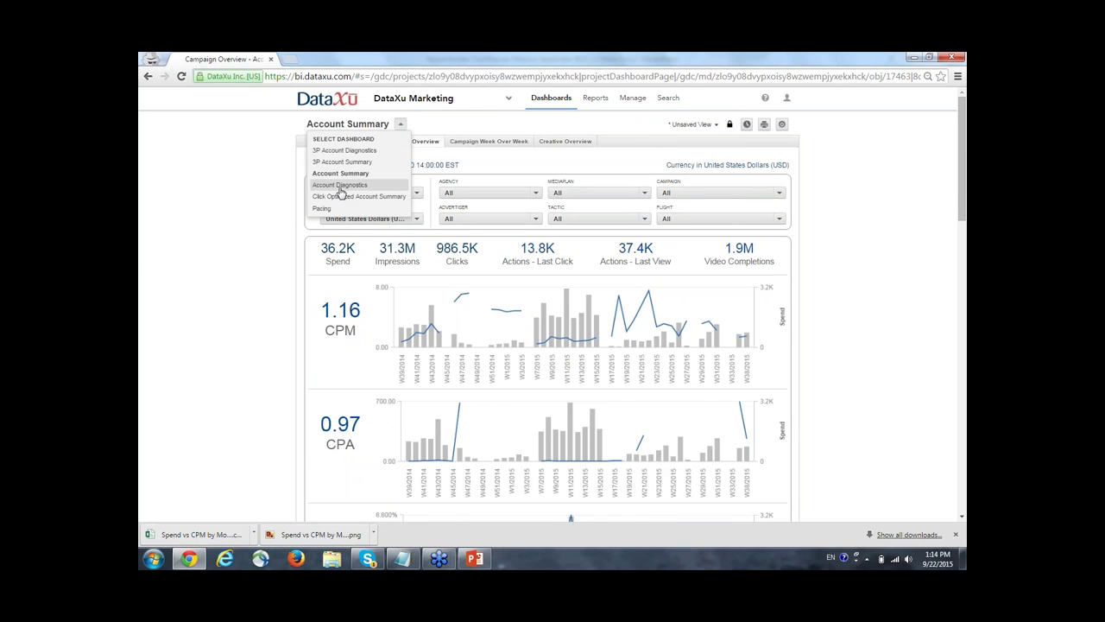
{"action": "left_click", "coordinate": [340, 186]}
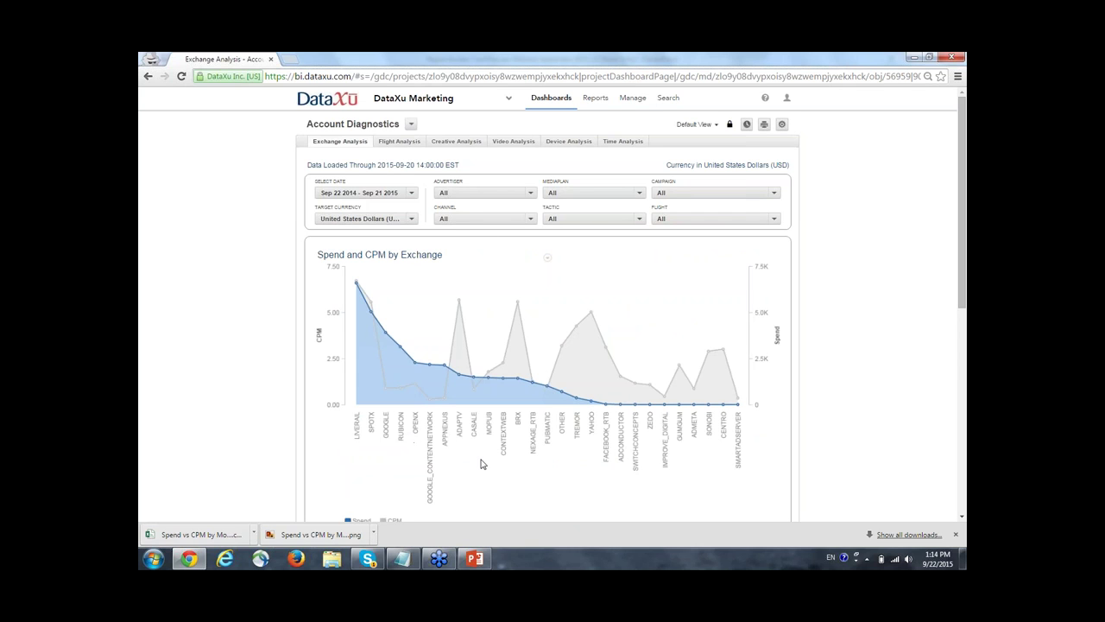
{"action": "scroll", "coordinate": [481, 463], "scroll_direction": "down", "scroll_amount": 3}
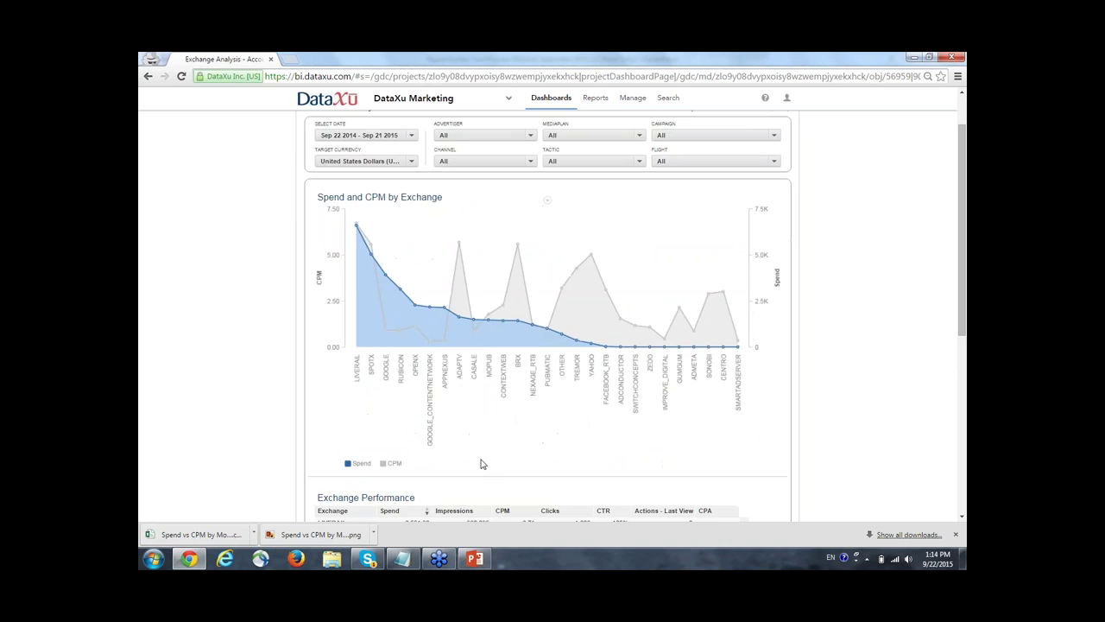
{"action": "scroll", "coordinate": [482, 464], "scroll_direction": "down", "scroll_amount": 3}
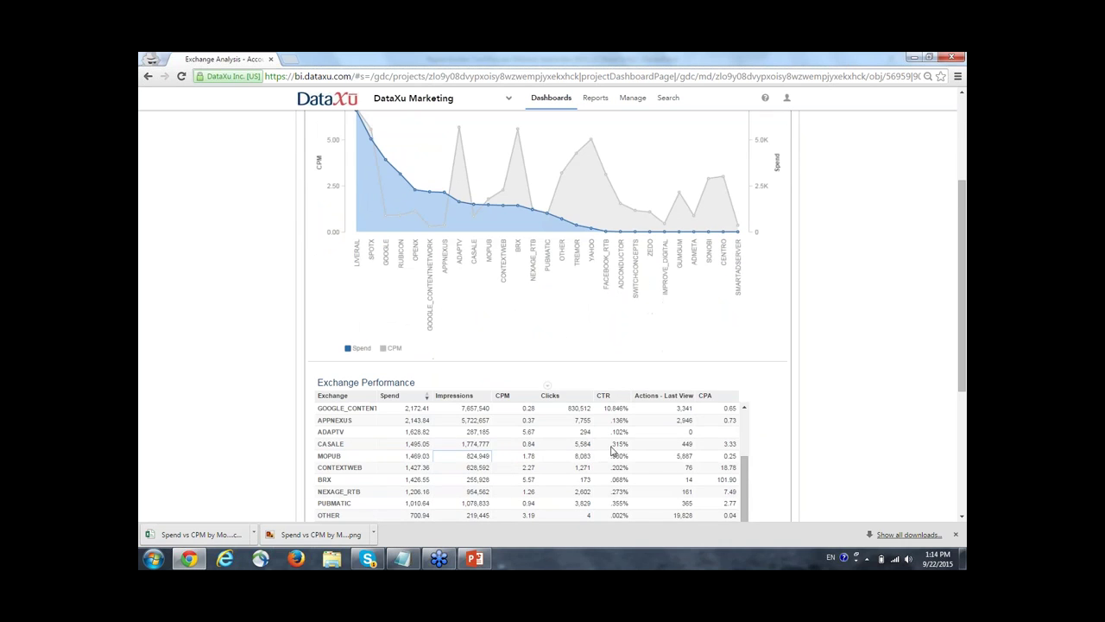
{"action": "scroll", "coordinate": [822, 442], "scroll_direction": "up", "scroll_amount": 5}
{"action": "scroll", "coordinate": [822, 442], "scroll_direction": "up", "scroll_amount": 1}
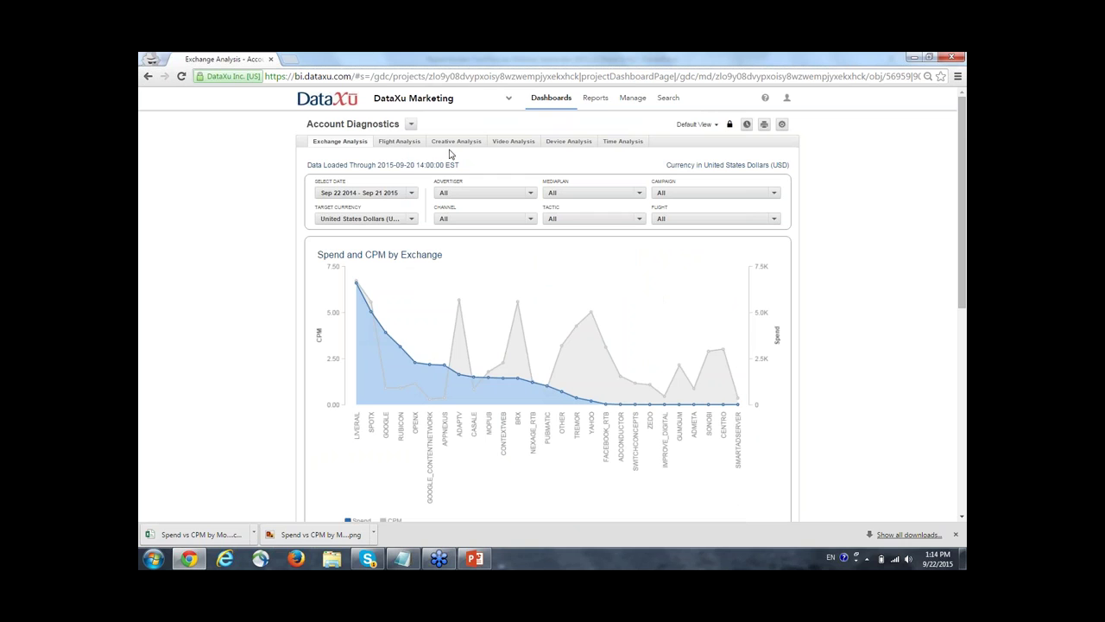
Look over Video Analysis, then move to Device Analysis with platform spend share and carrier tables.
{"action": "left_click", "coordinate": [511, 140]}
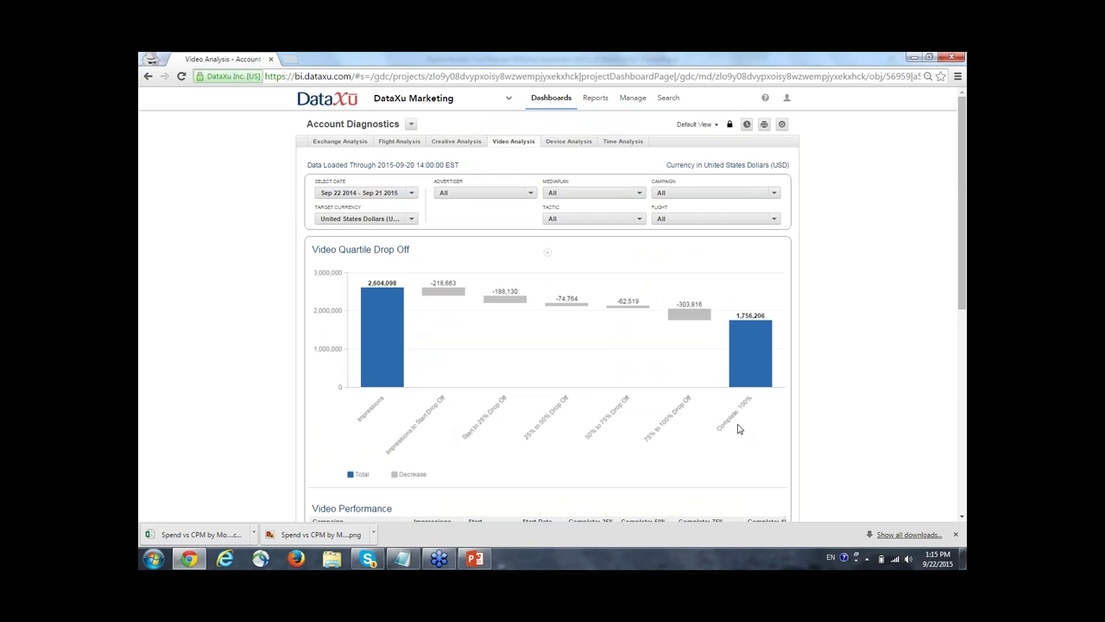
{"action": "scroll", "coordinate": [754, 429], "scroll_direction": "down", "scroll_amount": 2}
{"action": "scroll", "coordinate": [755, 427], "scroll_direction": "up", "scroll_amount": 2}
{"action": "left_click", "coordinate": [569, 141]}
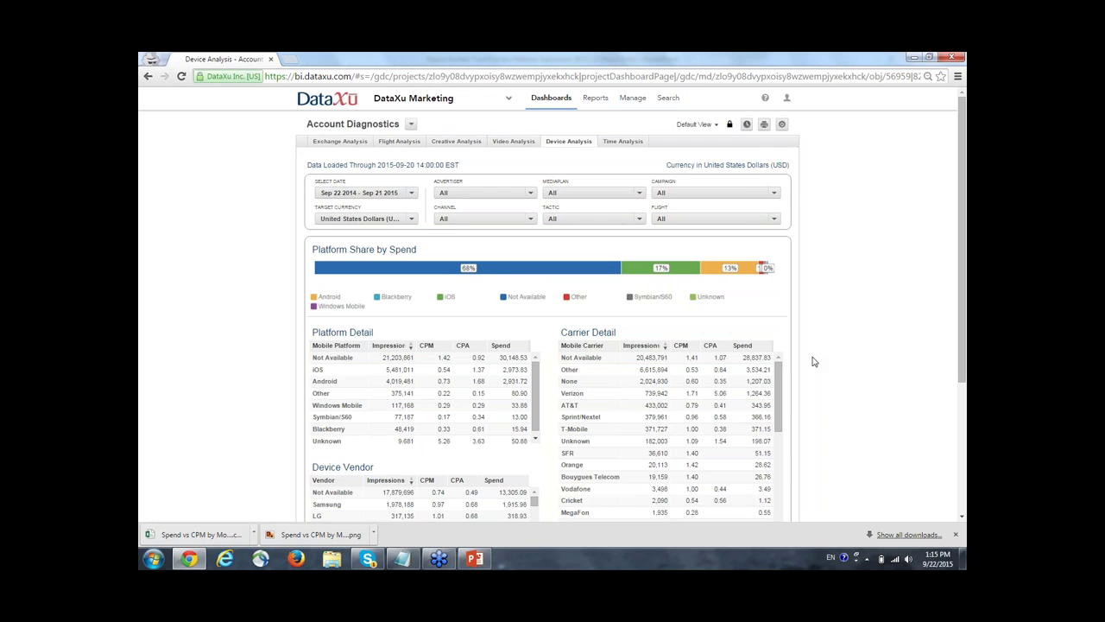
Filter the Channel to Mobile only.
{"action": "left_click", "coordinate": [533, 223]}
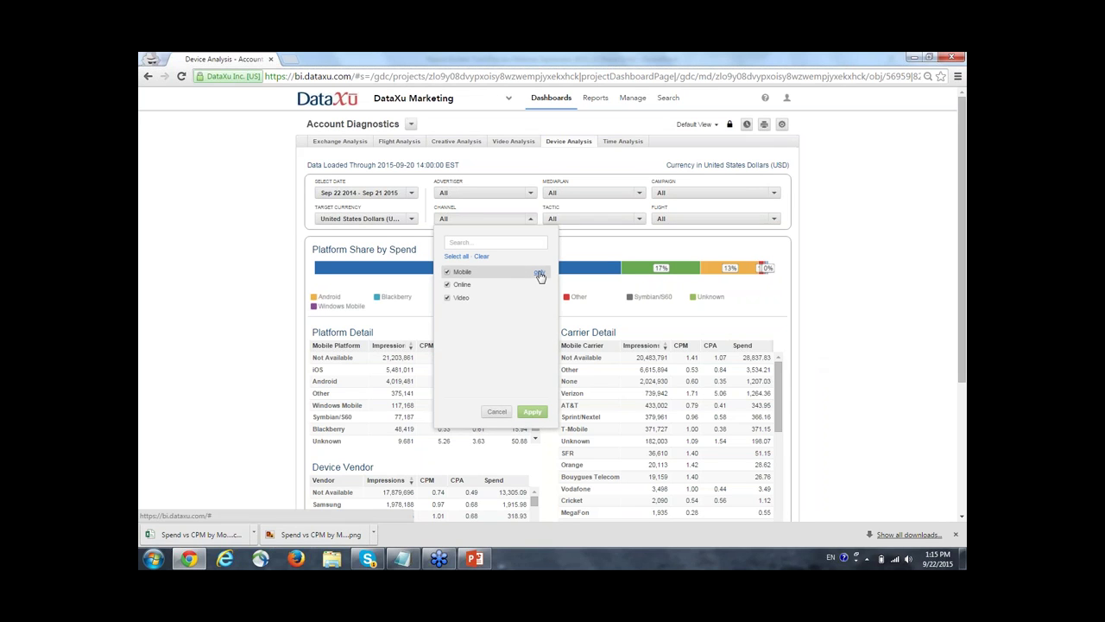
{"action": "left_click", "coordinate": [538, 274]}
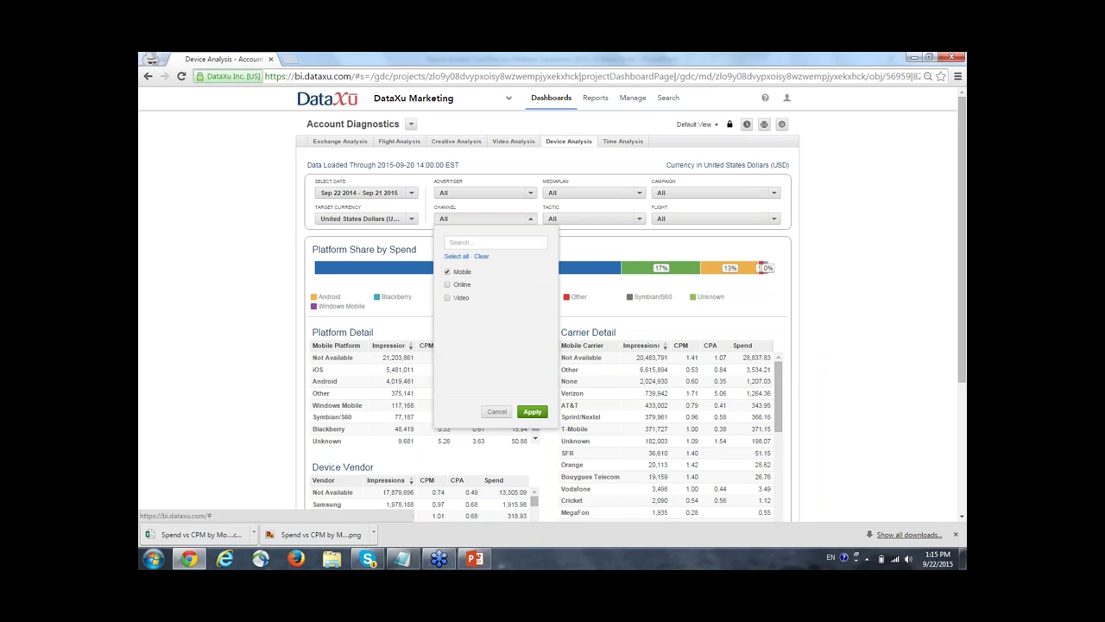
{"action": "left_click", "coordinate": [744, 407]}
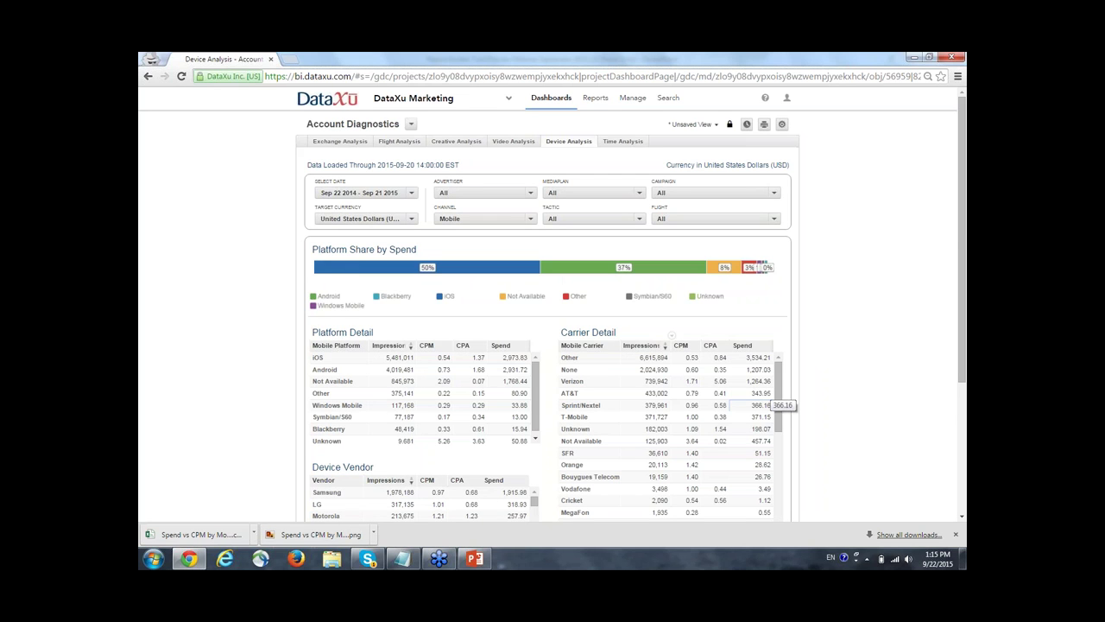
Review the Mobile Device Analysis tables, then switch to the Time Analysis page.
{"action": "scroll", "coordinate": [665, 418], "scroll_direction": "down", "scroll_amount": 1}
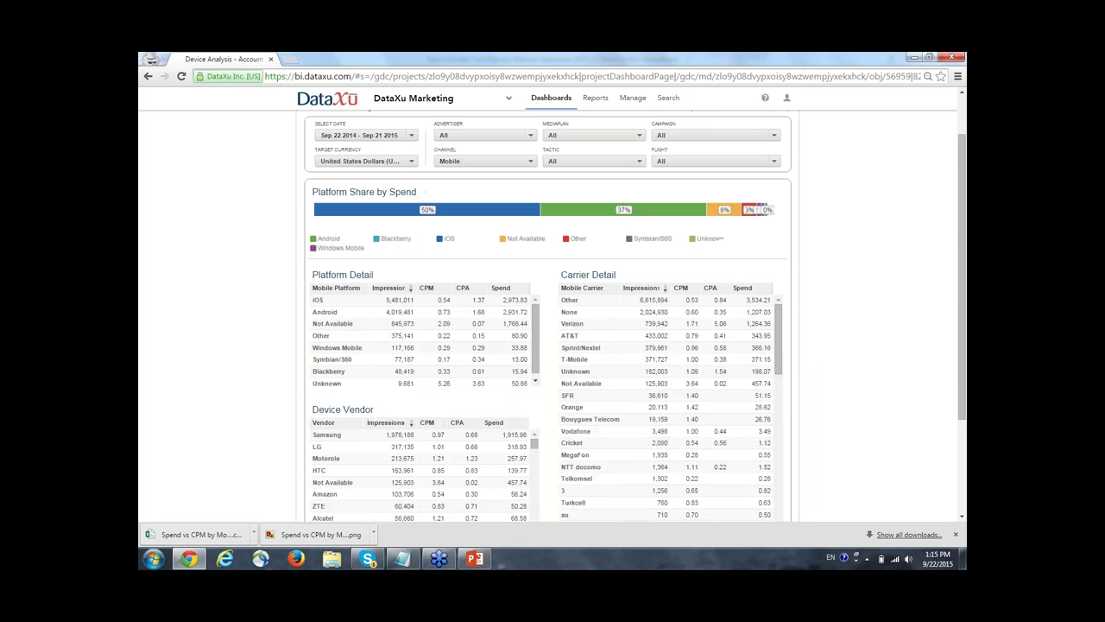
{"action": "scroll", "coordinate": [664, 419], "scroll_direction": "down", "scroll_amount": 8}
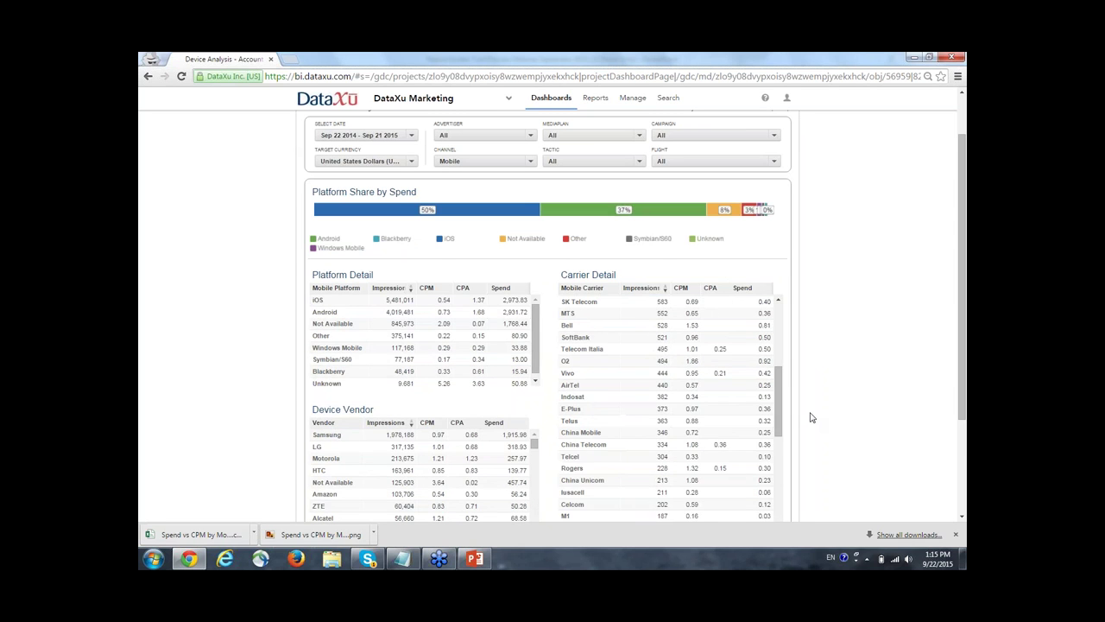
{"action": "scroll", "coordinate": [811, 418], "scroll_direction": "down", "scroll_amount": 1}
{"action": "scroll", "coordinate": [812, 418], "scroll_direction": "down", "scroll_amount": 2}
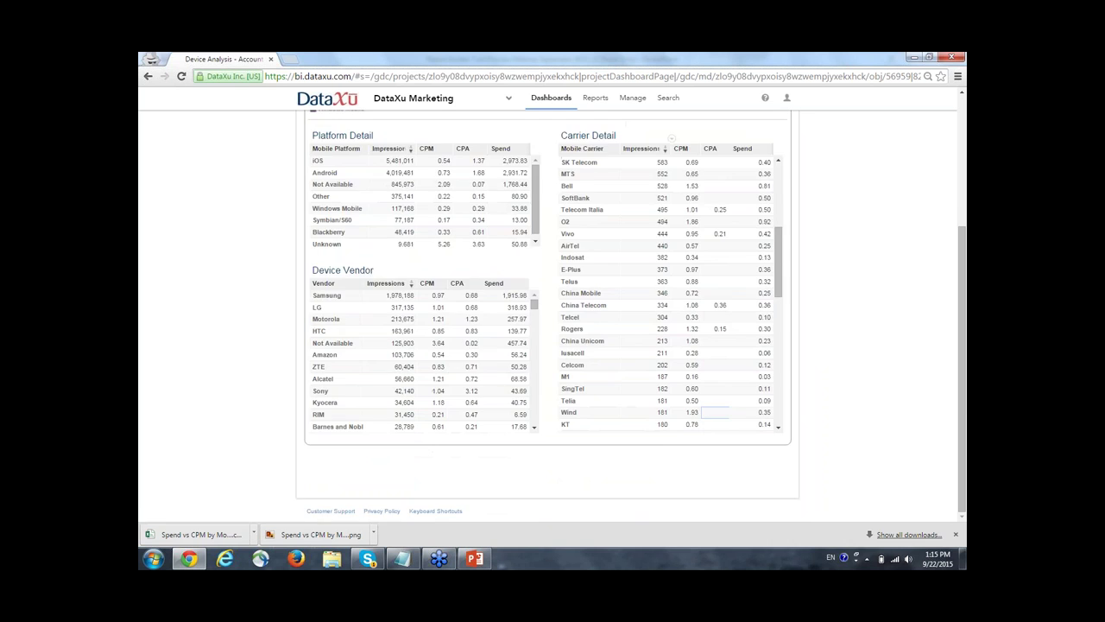
{"action": "scroll", "coordinate": [795, 411], "scroll_direction": "up", "scroll_amount": 5}
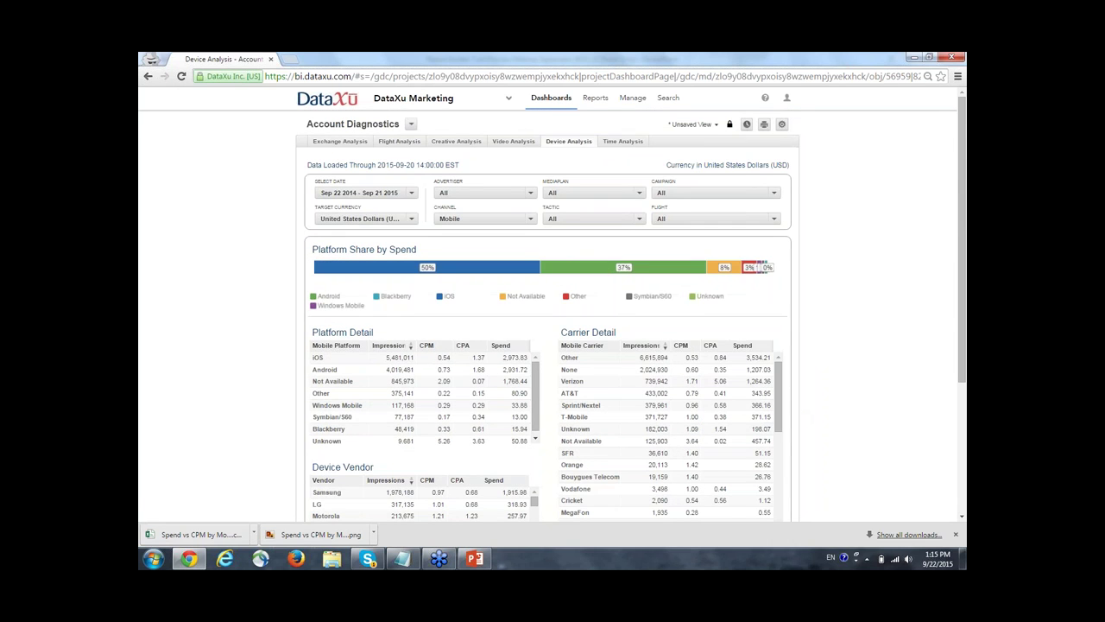
{"action": "left_click", "coordinate": [643, 143]}
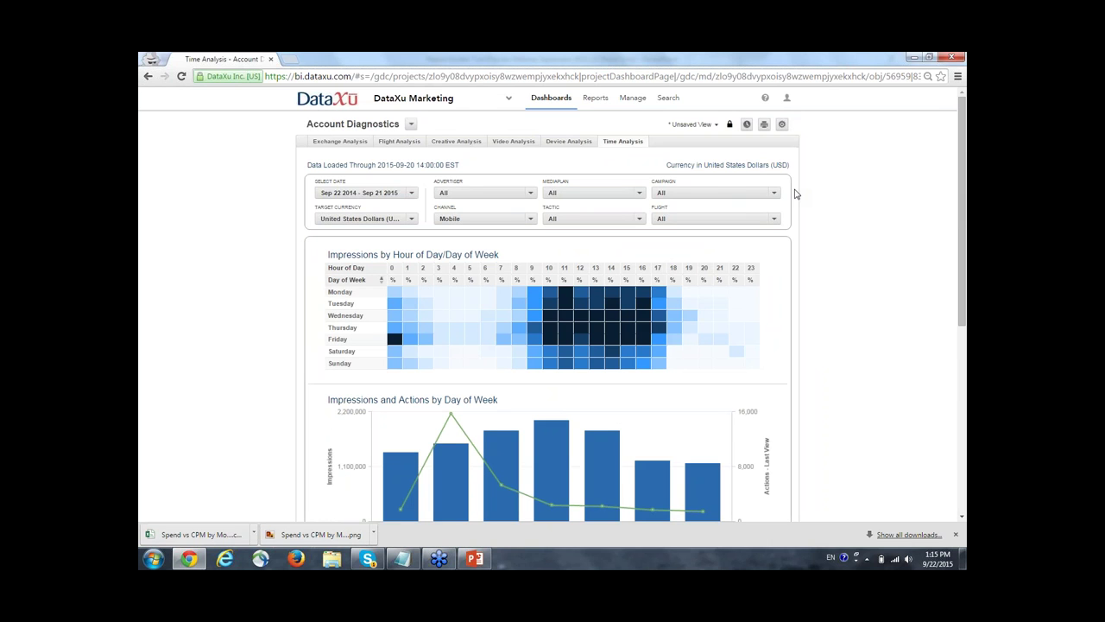
Review the Mobile Day of Week chart, with Thursday highest, then bring up the dashboard list.
{"action": "scroll", "coordinate": [788, 311], "scroll_direction": "down", "scroll_amount": 1}
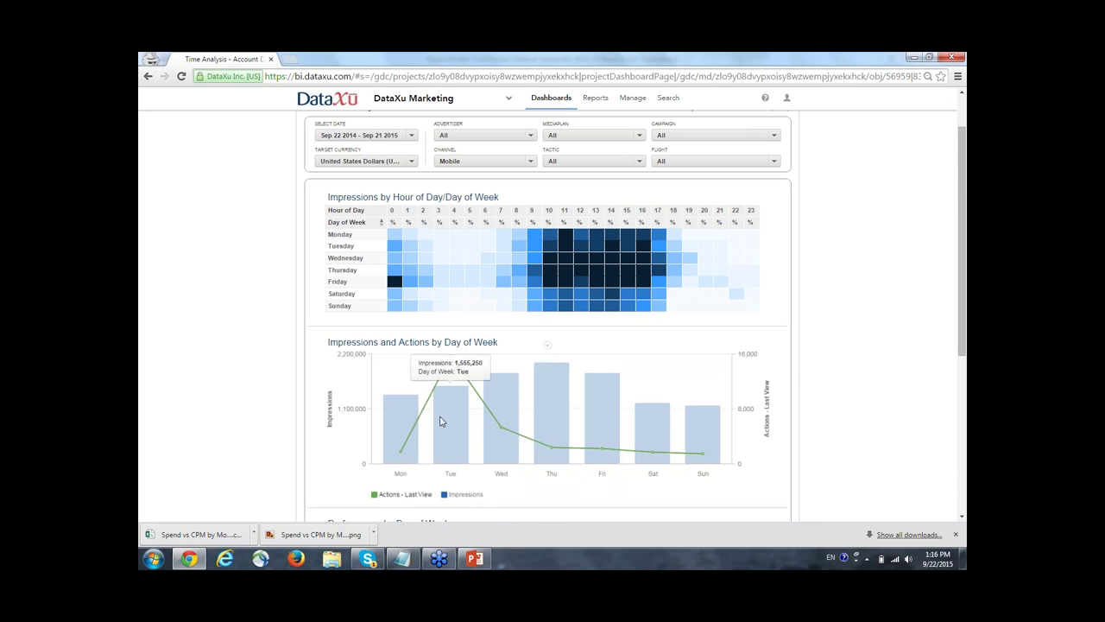
{"action": "mouse_move", "coordinate": [450, 359]}
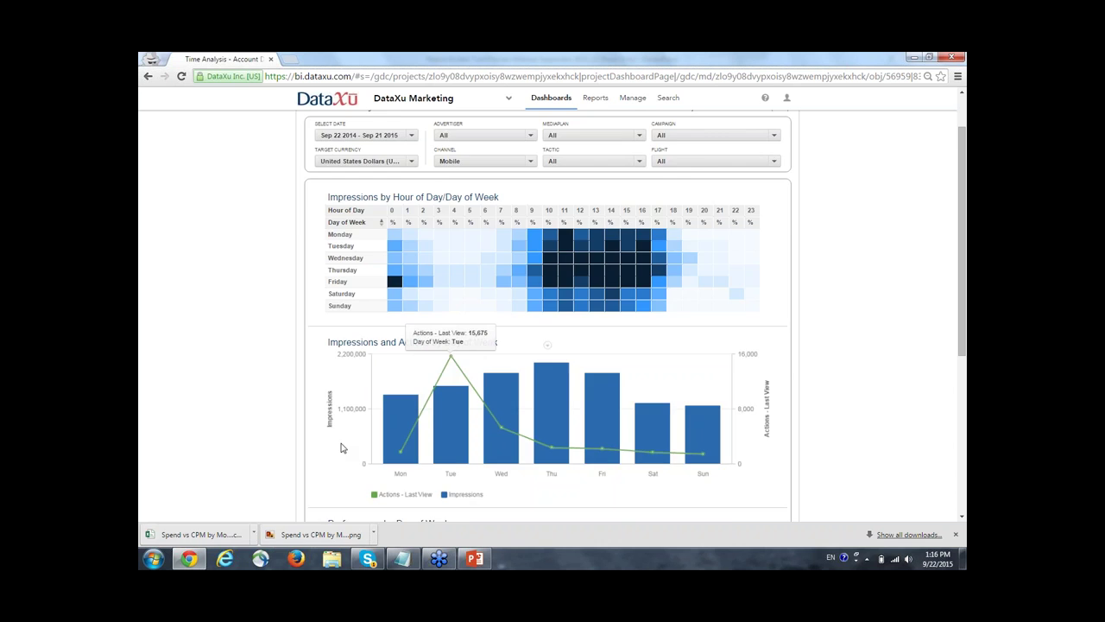
{"action": "scroll", "coordinate": [341, 448], "scroll_direction": "up", "scroll_amount": 1}
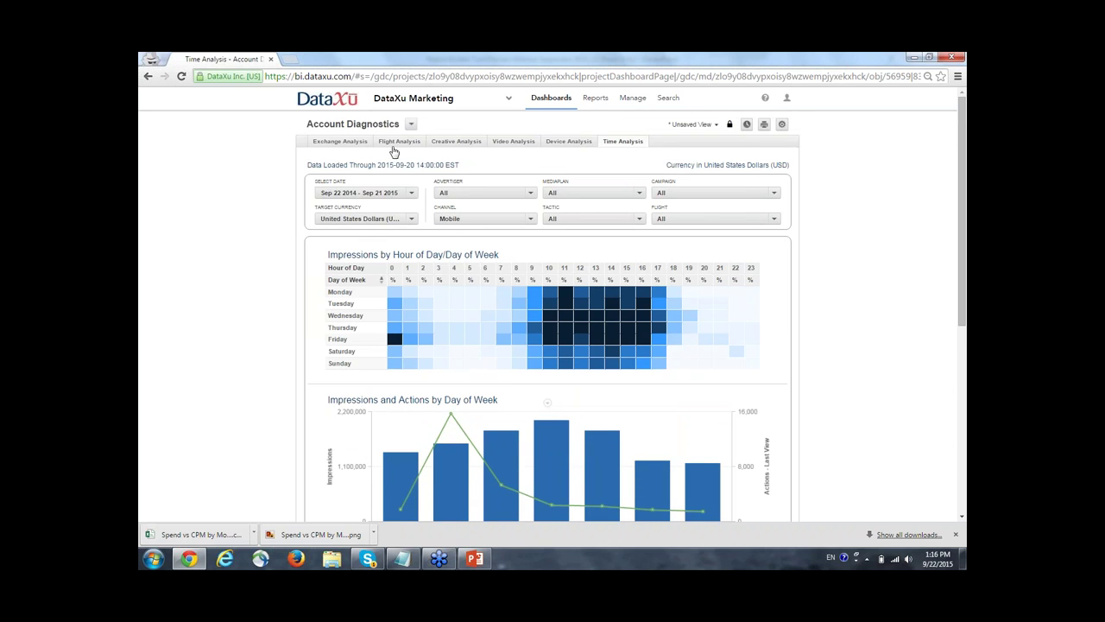
{"action": "left_click", "coordinate": [411, 125]}
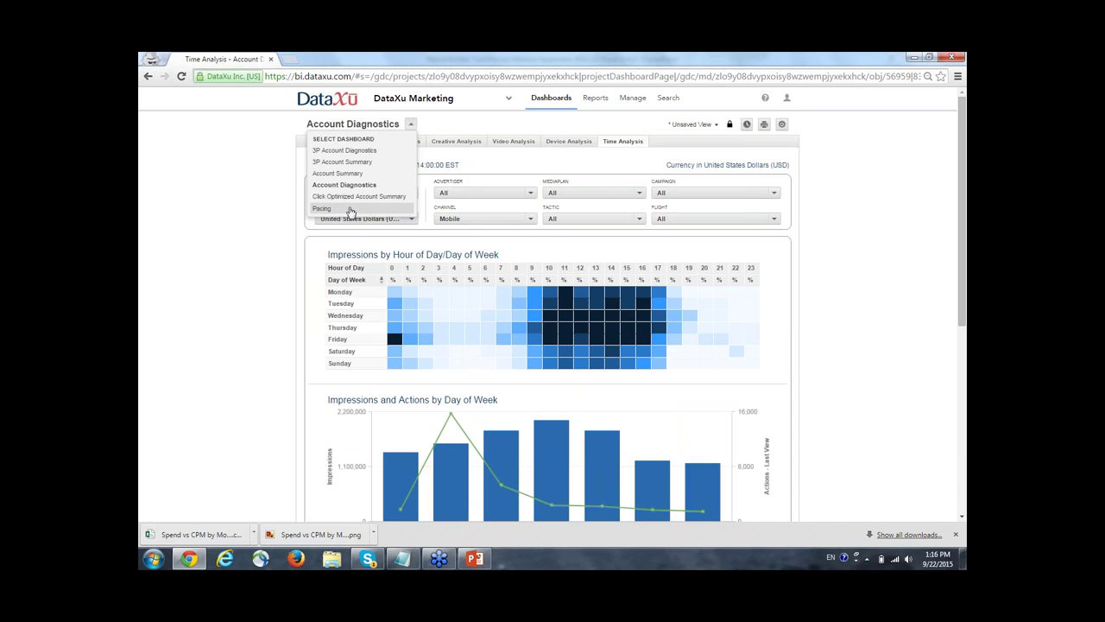
Visit the Pacing dashboard, then return to Account Summary's Advertiser Overview (4.7K spend, CPM 1.94).
{"action": "left_click", "coordinate": [351, 210]}
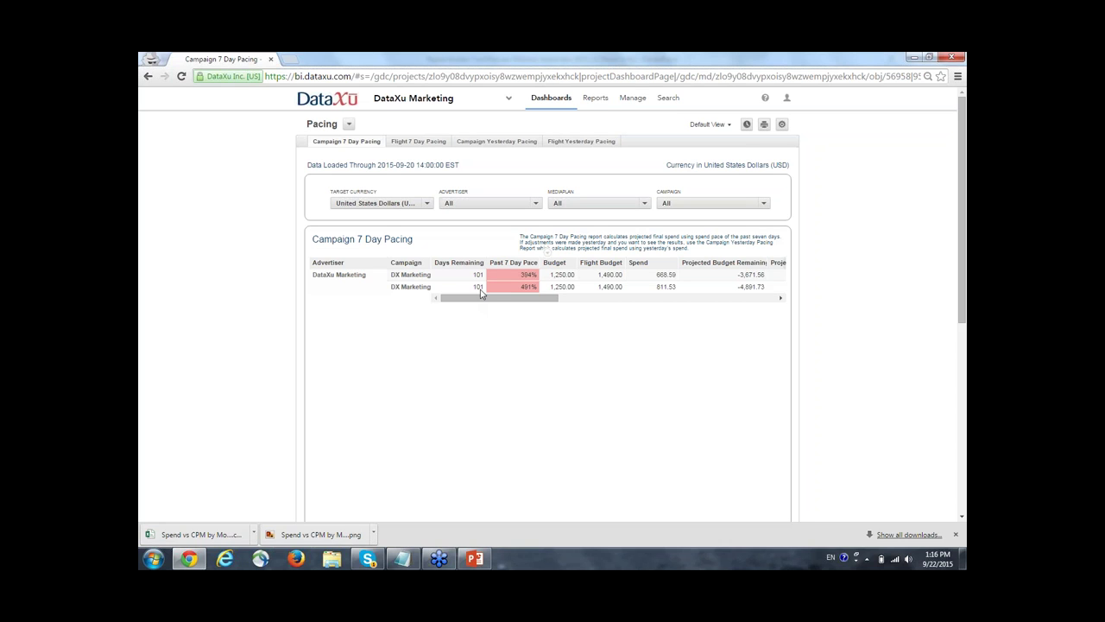
{"action": "left_click", "coordinate": [348, 124]}
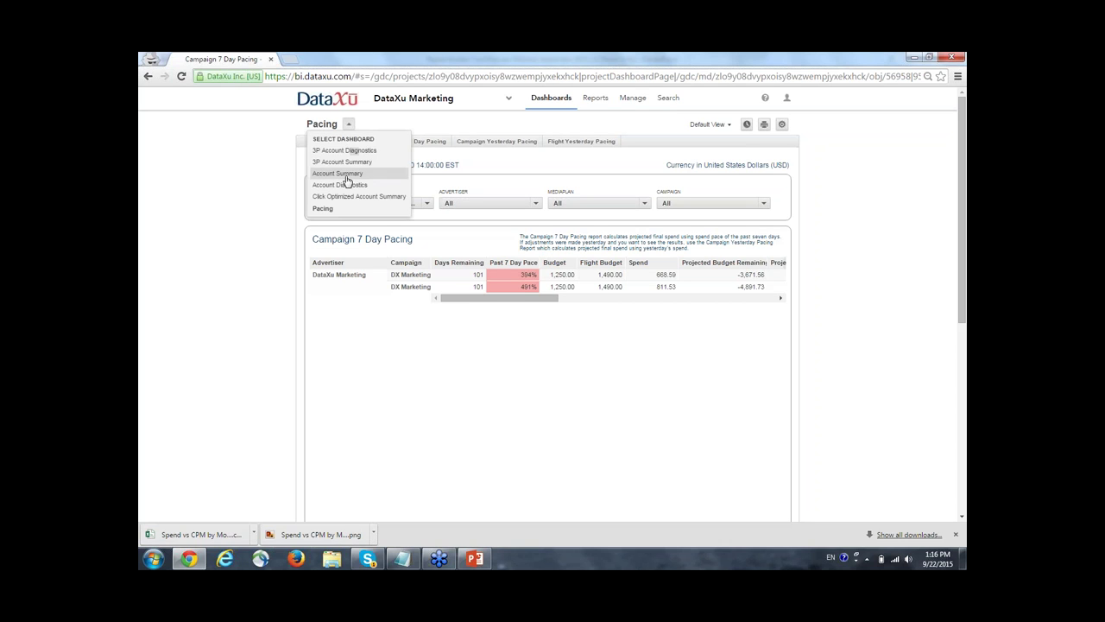
{"action": "left_click", "coordinate": [341, 173]}
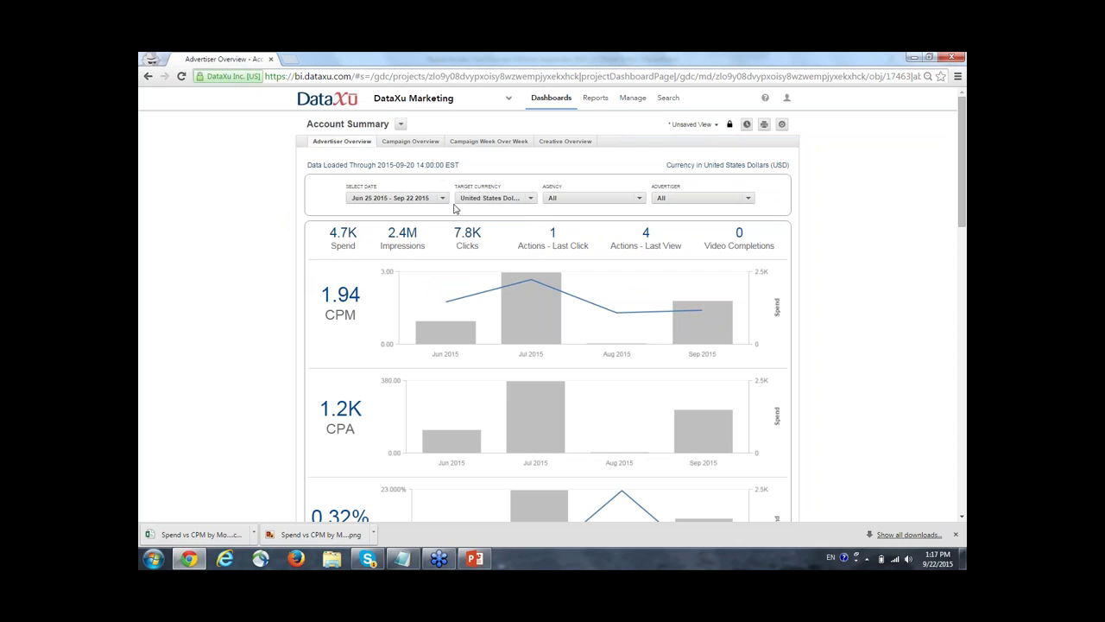
Show the Campaign Overview page and open its date-range chooser, currently 09/22/2014 – 09/21/2015.
{"action": "left_click", "coordinate": [415, 146]}
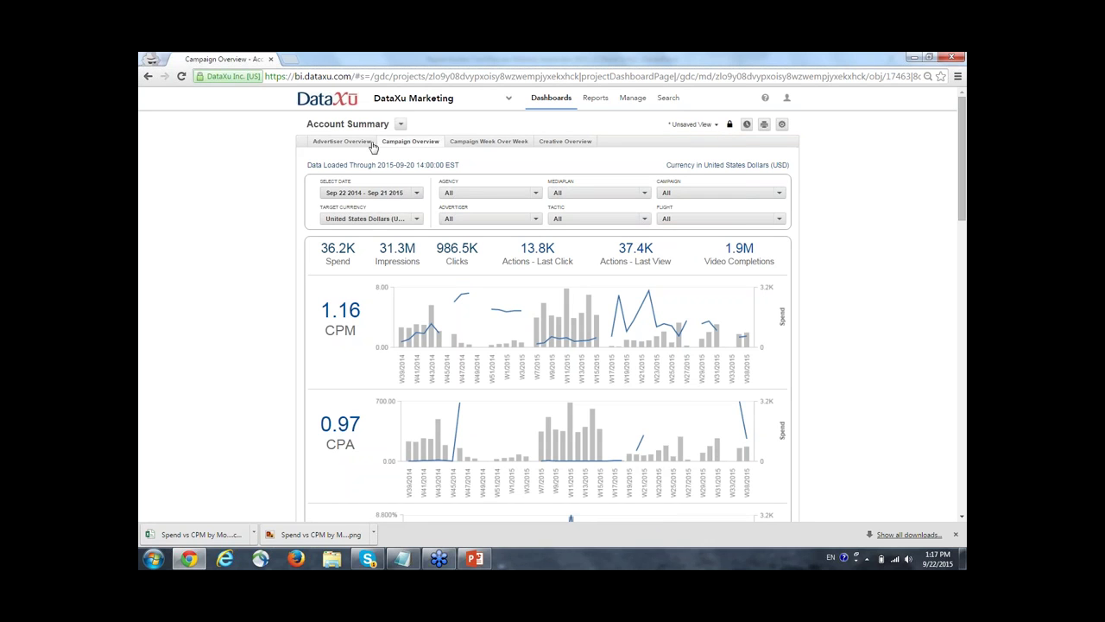
{"action": "left_click", "coordinate": [417, 199]}
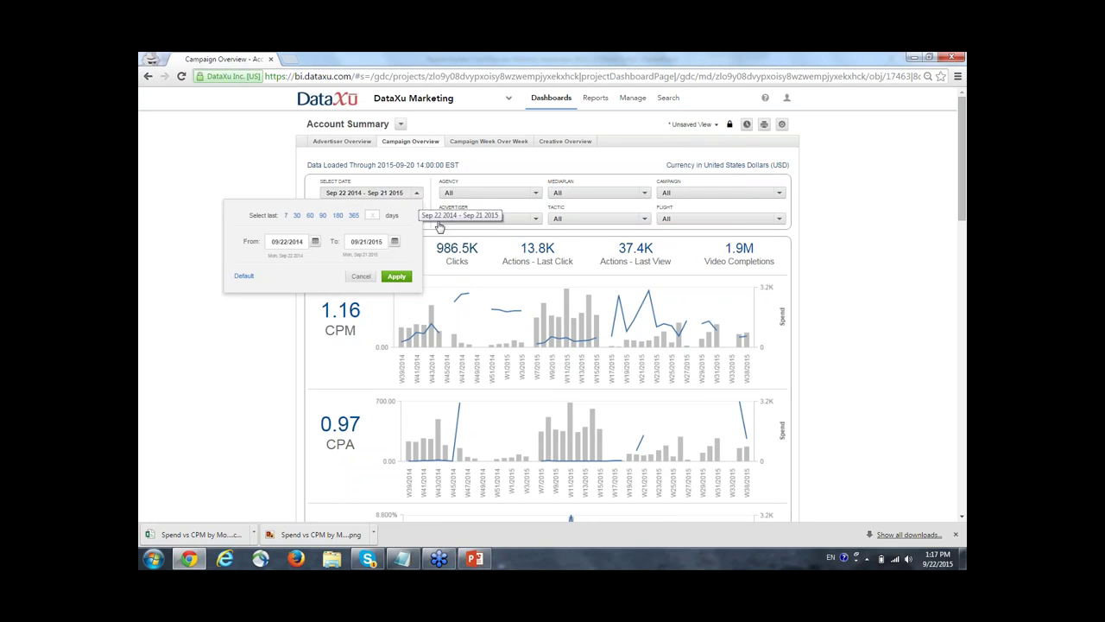
Set the Campaign Overview date range to Aug 1 – Aug 31 2015 and apply it.
{"action": "left_click", "coordinate": [295, 245]}
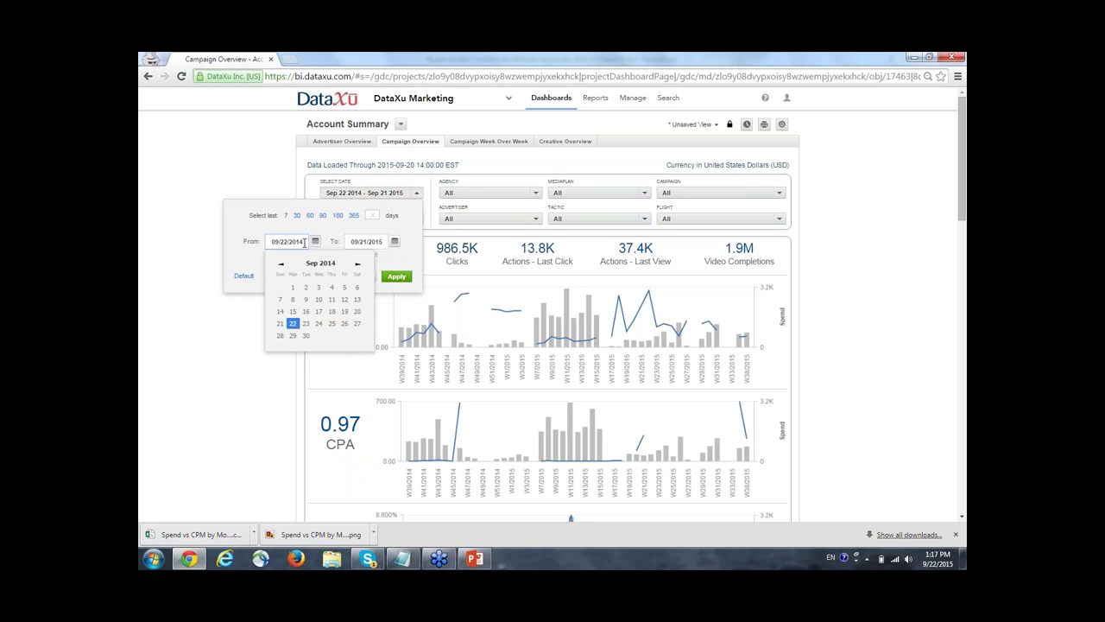
{"action": "left_click_drag", "start_coordinate": [304, 243], "coordinate": [268, 247]}
{"action": "key", "text": "BackSpace"}
{"action": "type", "text": "09"}
{"action": "type", "text": "/01/2015"}
{"action": "left_click", "coordinate": [365, 244]}
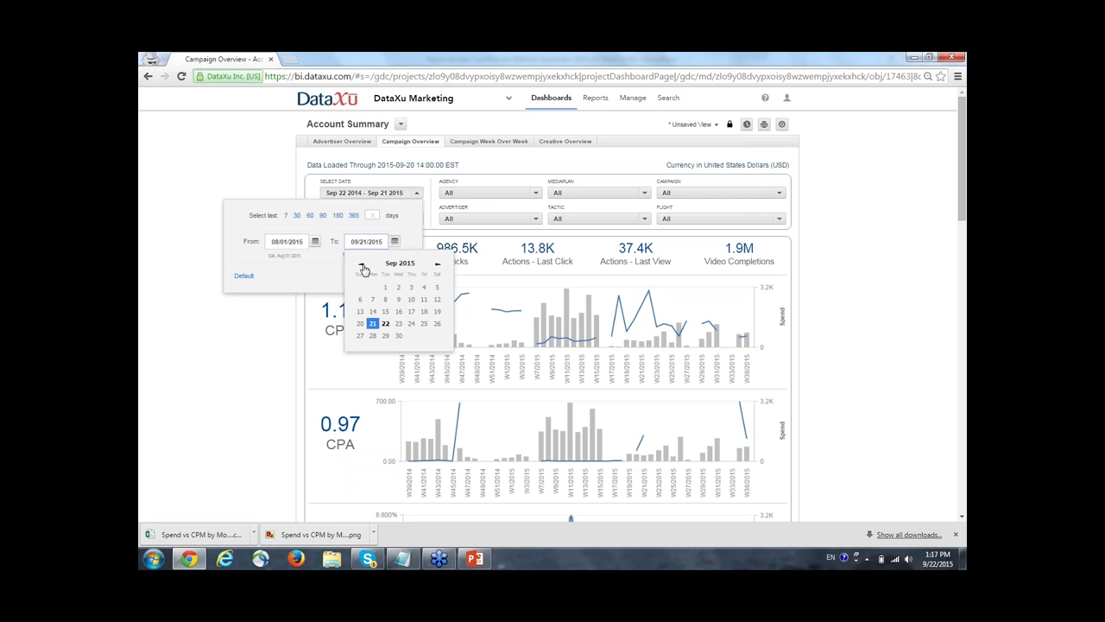
{"action": "left_click", "coordinate": [361, 264]}
{"action": "left_click", "coordinate": [372, 347]}
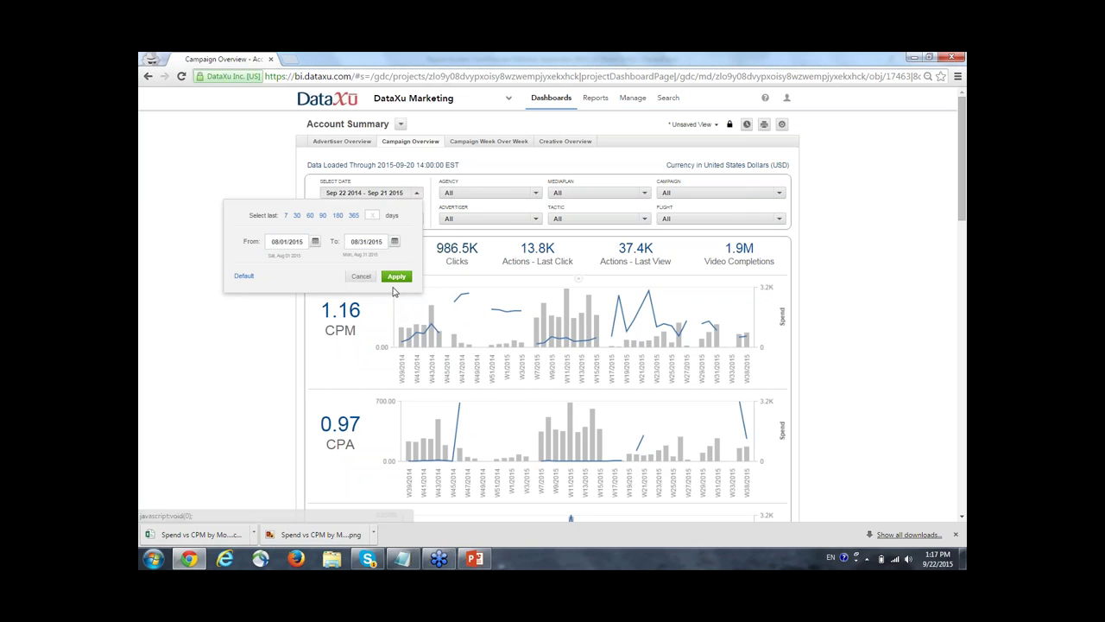
{"action": "left_click", "coordinate": [631, 239]}
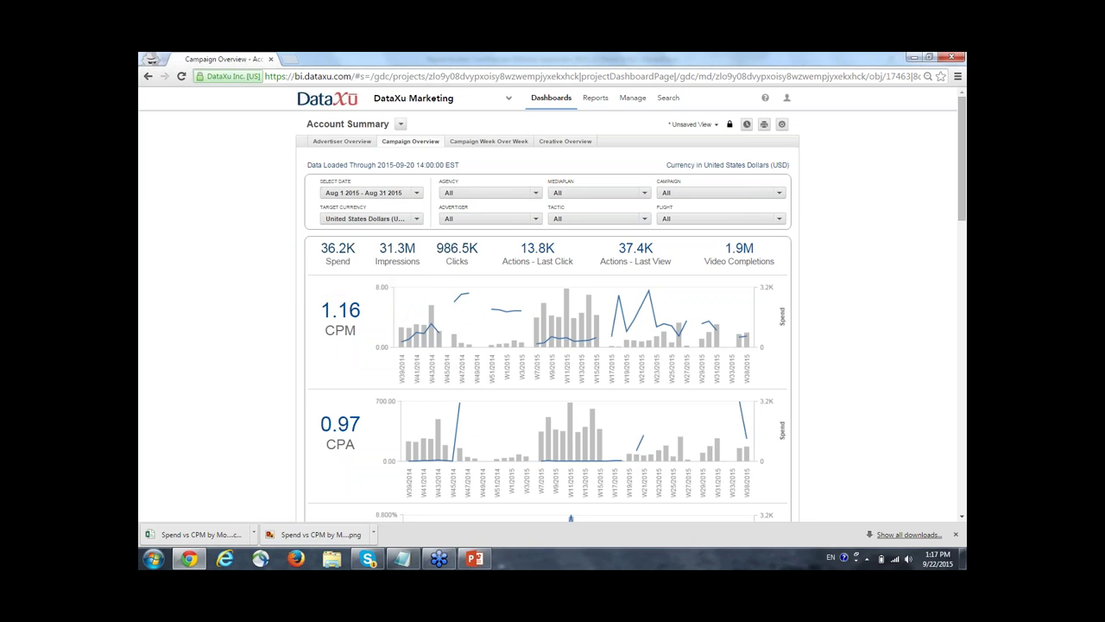
Save the current view as 'August 2015 Campaigns' and confirm it in the saved views list.
{"action": "left_click", "coordinate": [712, 130]}
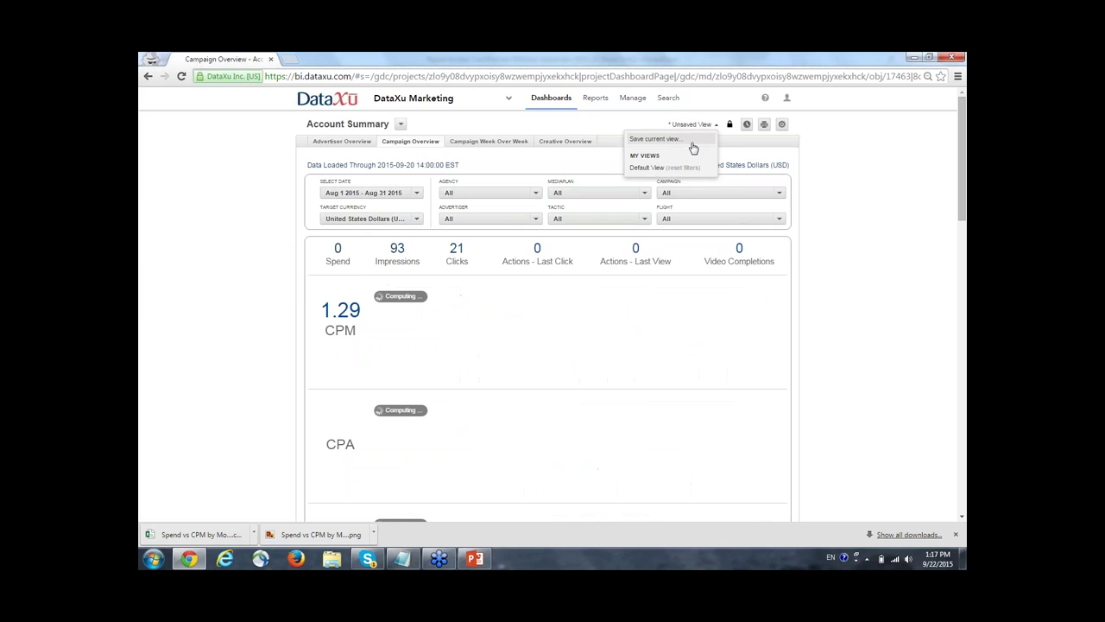
{"action": "left_click", "coordinate": [691, 140]}
{"action": "type", "text": "August 2015 Campaigns"}
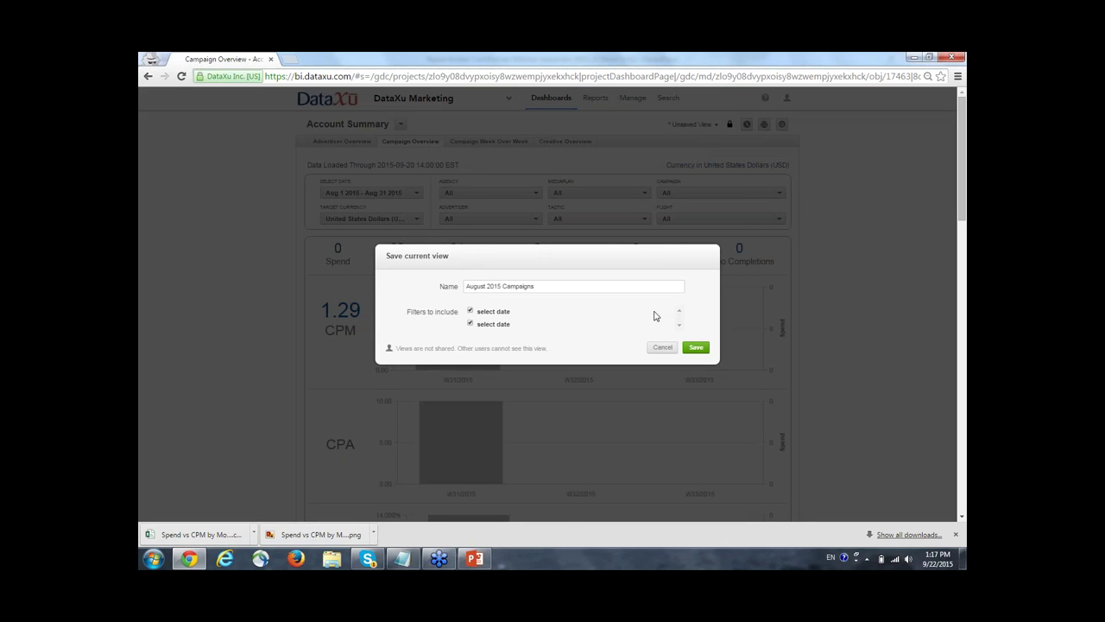
{"action": "left_click", "coordinate": [696, 347]}
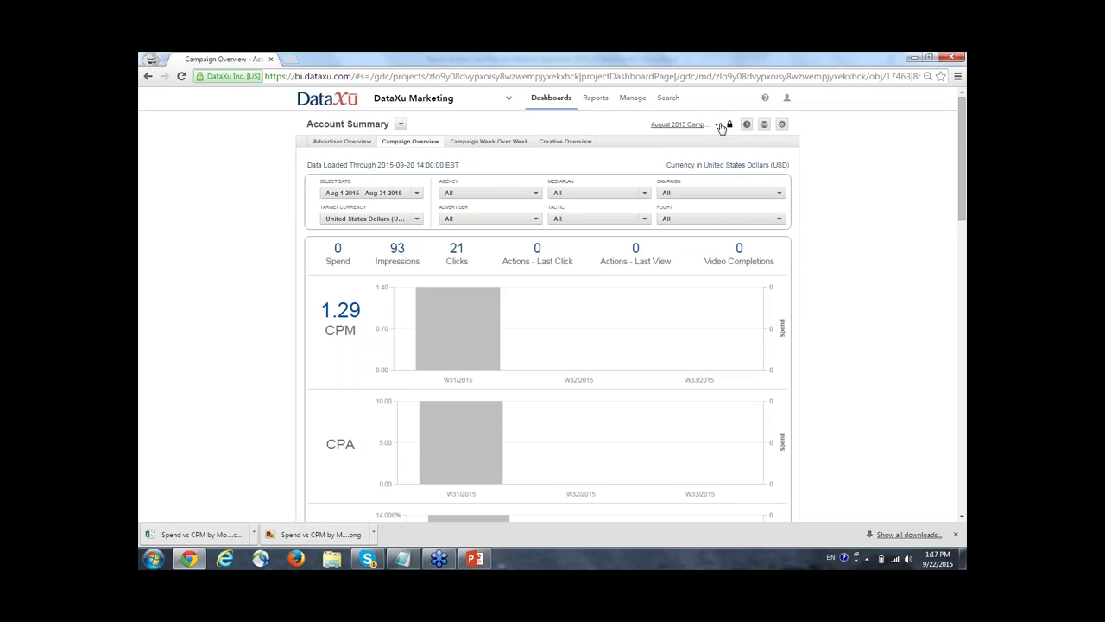
{"action": "left_click", "coordinate": [716, 124]}
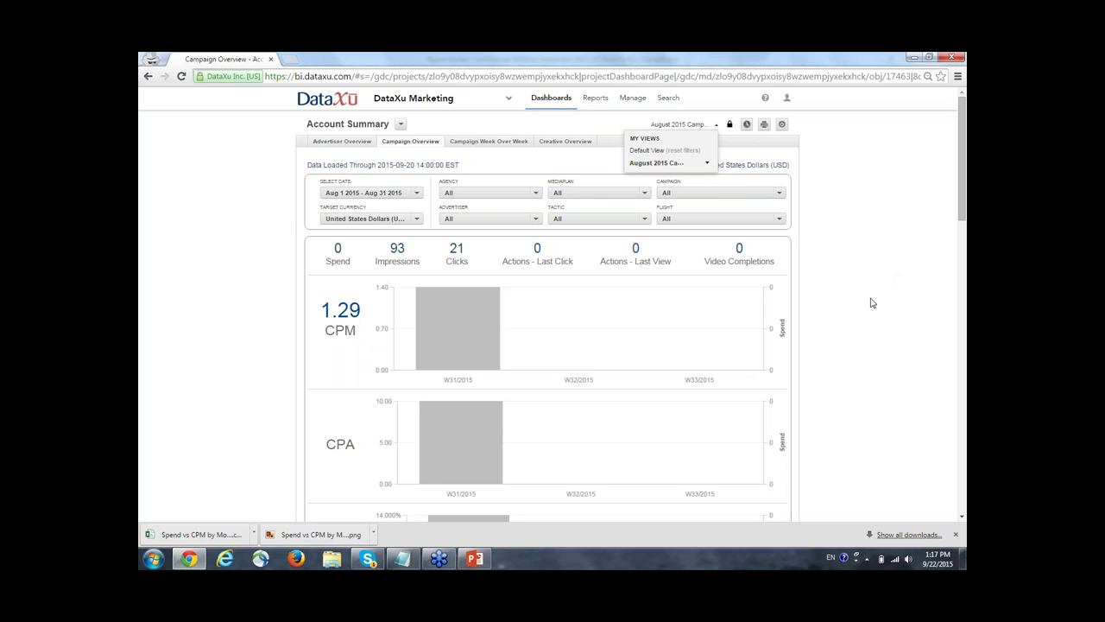
{"action": "left_click", "coordinate": [643, 218]}
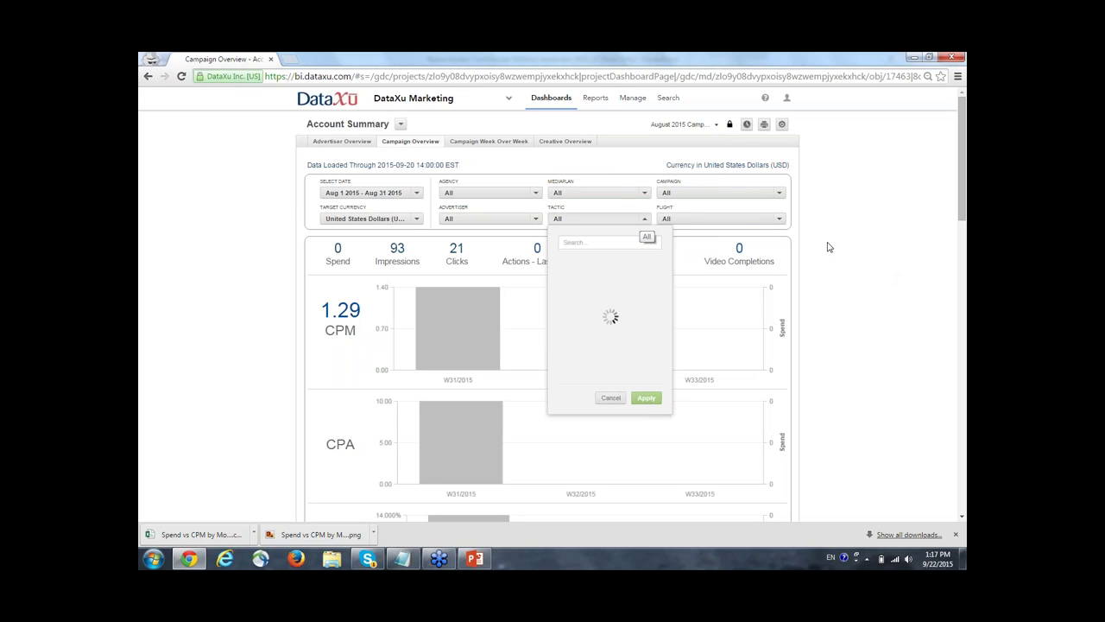
{"action": "left_click", "coordinate": [827, 247]}
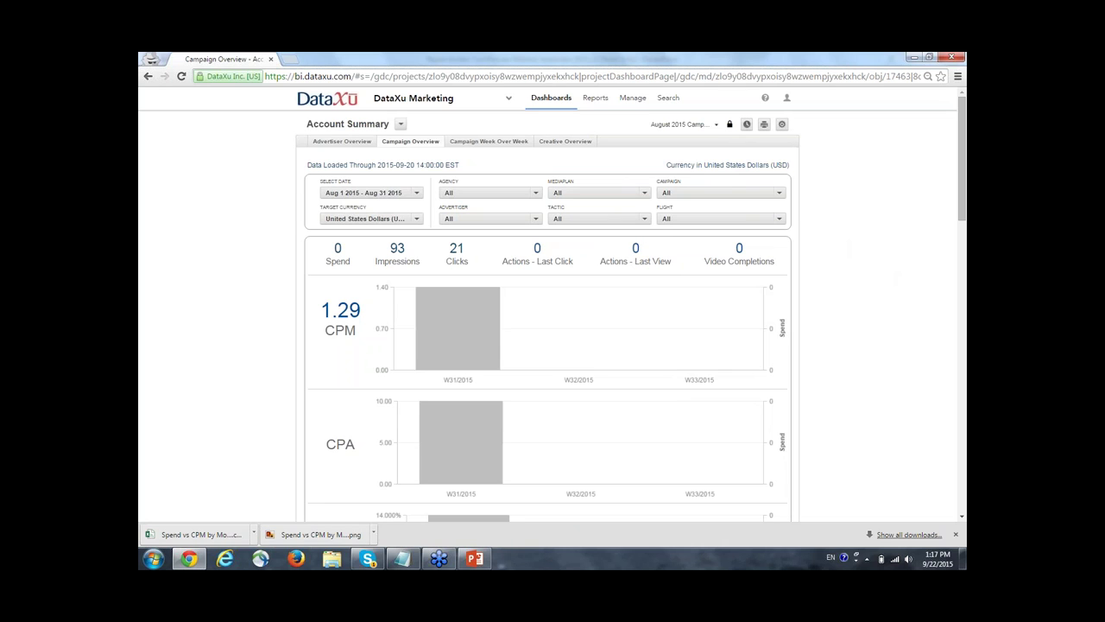
{"action": "left_click", "coordinate": [716, 127]}
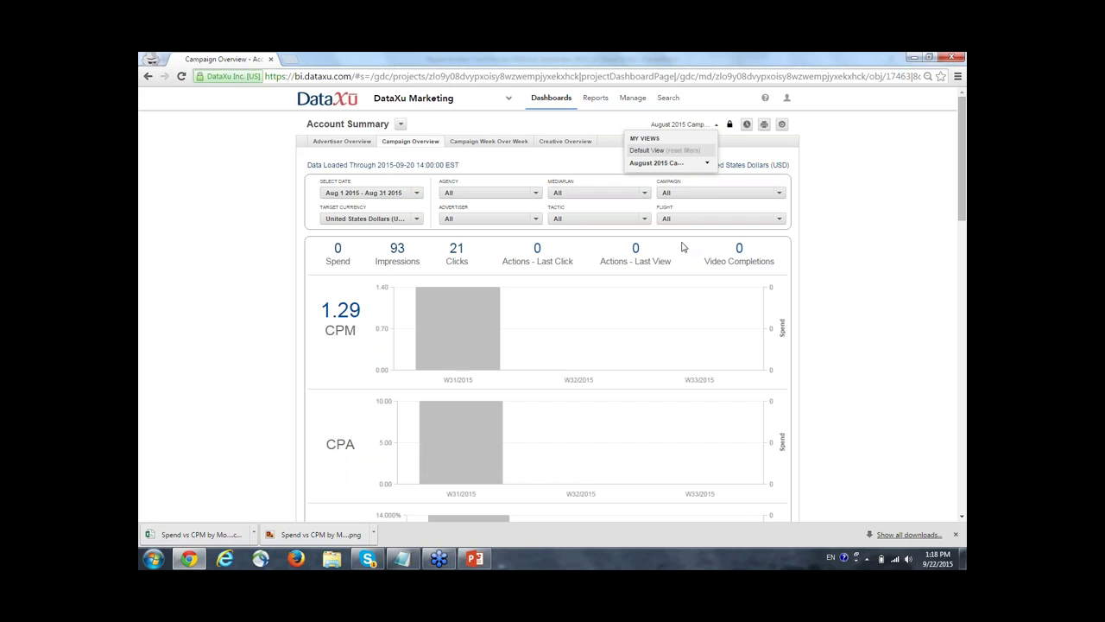
{"action": "left_click", "coordinate": [843, 287]}
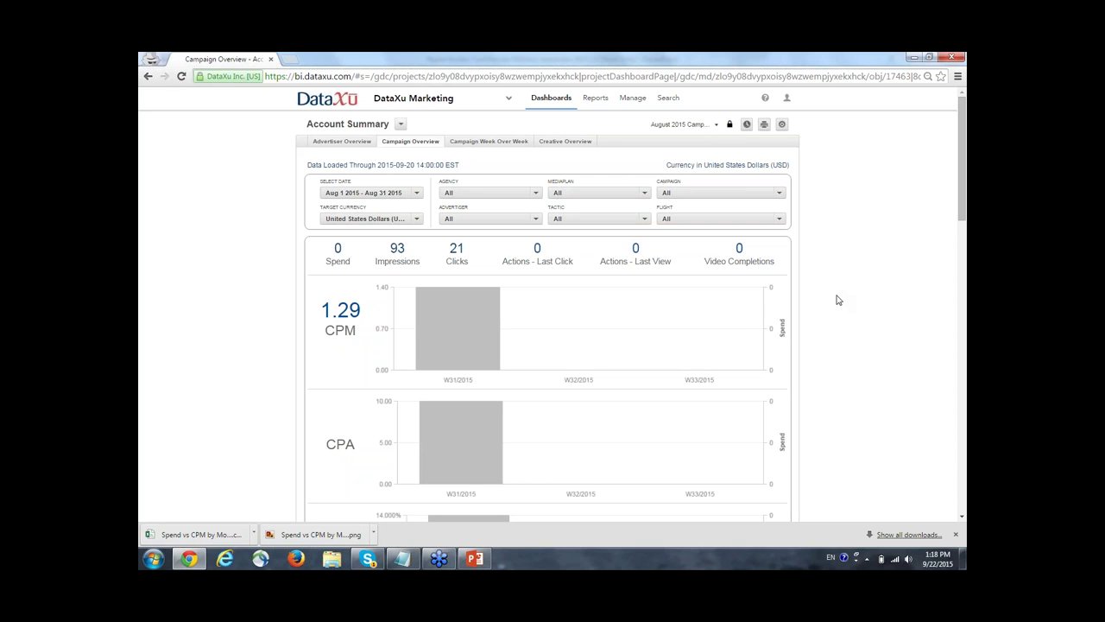
Export the Campaign Overview to PDF, then show the Advertiser Overview page.
{"action": "left_click", "coordinate": [782, 126]}
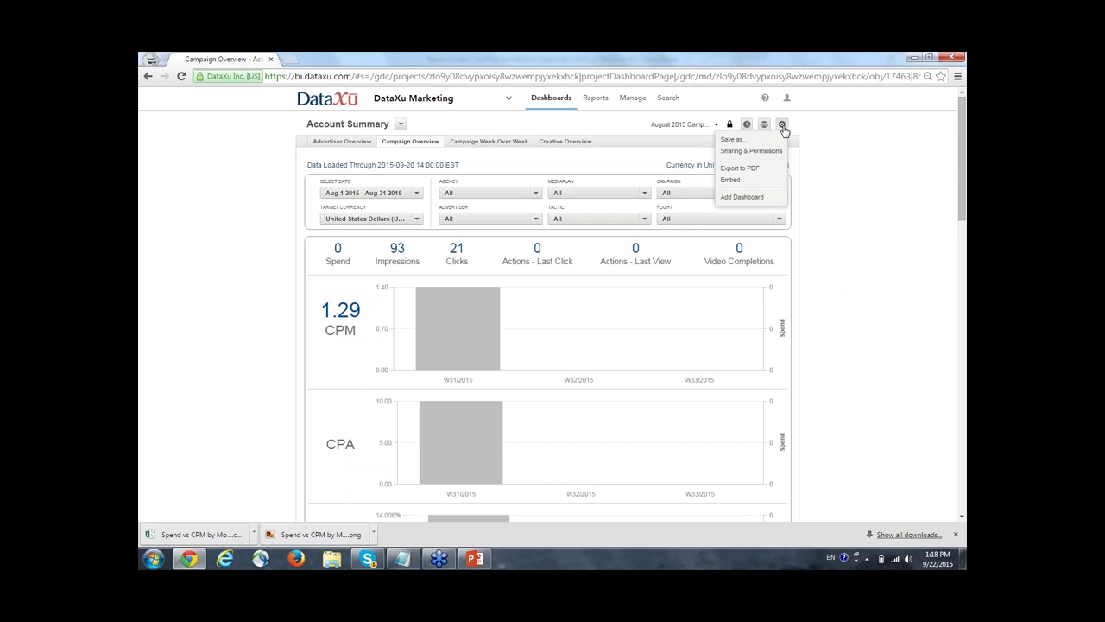
{"action": "left_click", "coordinate": [770, 173]}
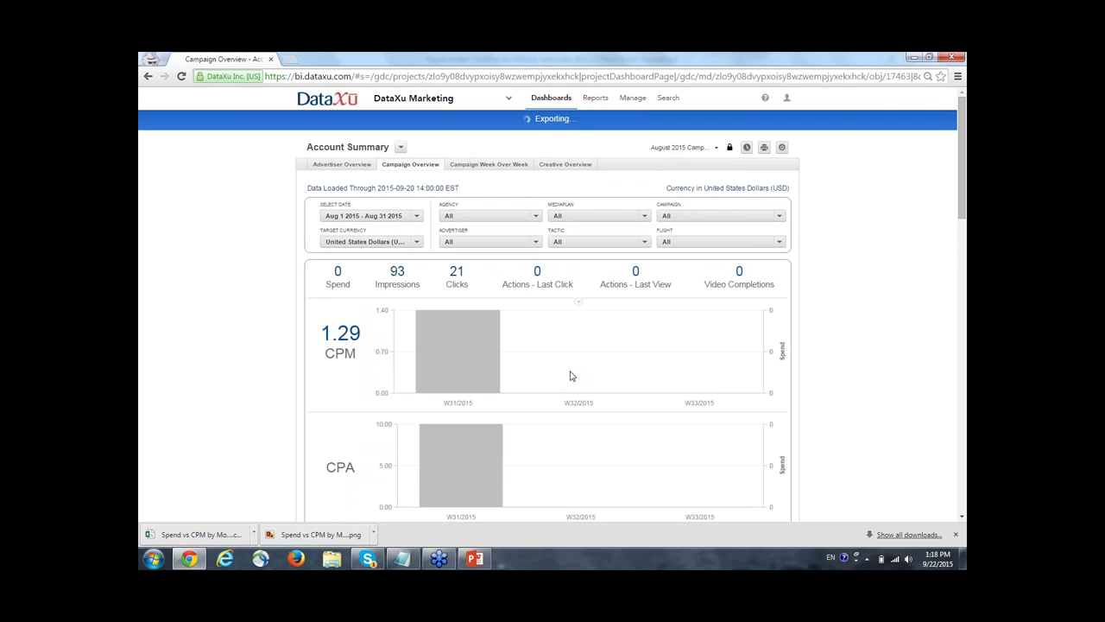
{"action": "left_click", "coordinate": [342, 164]}
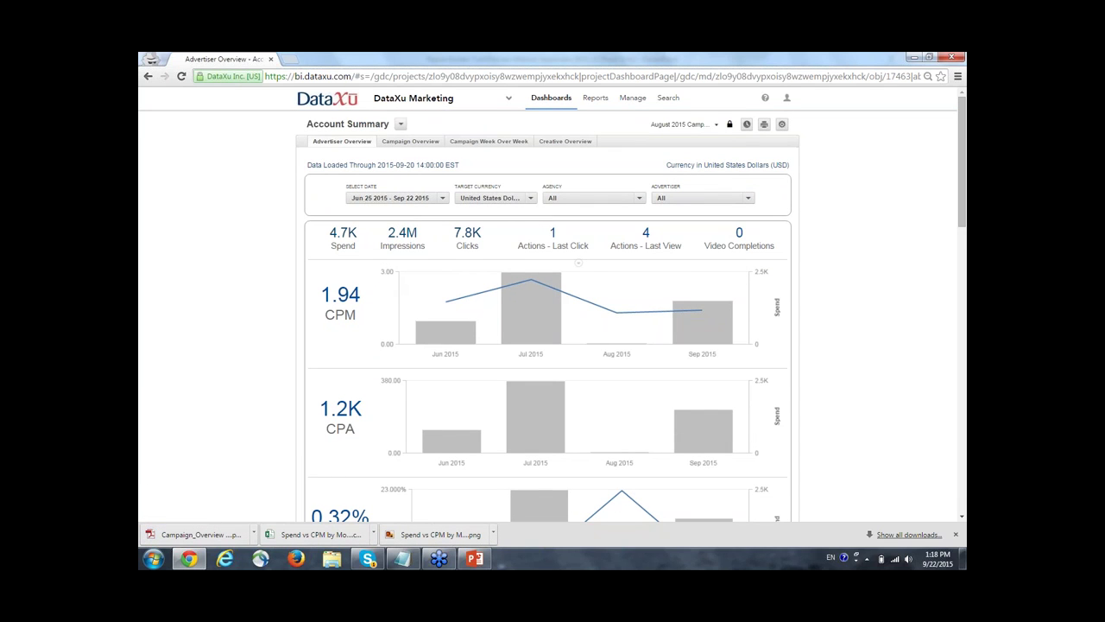
Add a new dashboard from the Account Summary dashboard's settings menu.
{"action": "left_click", "coordinate": [782, 125]}
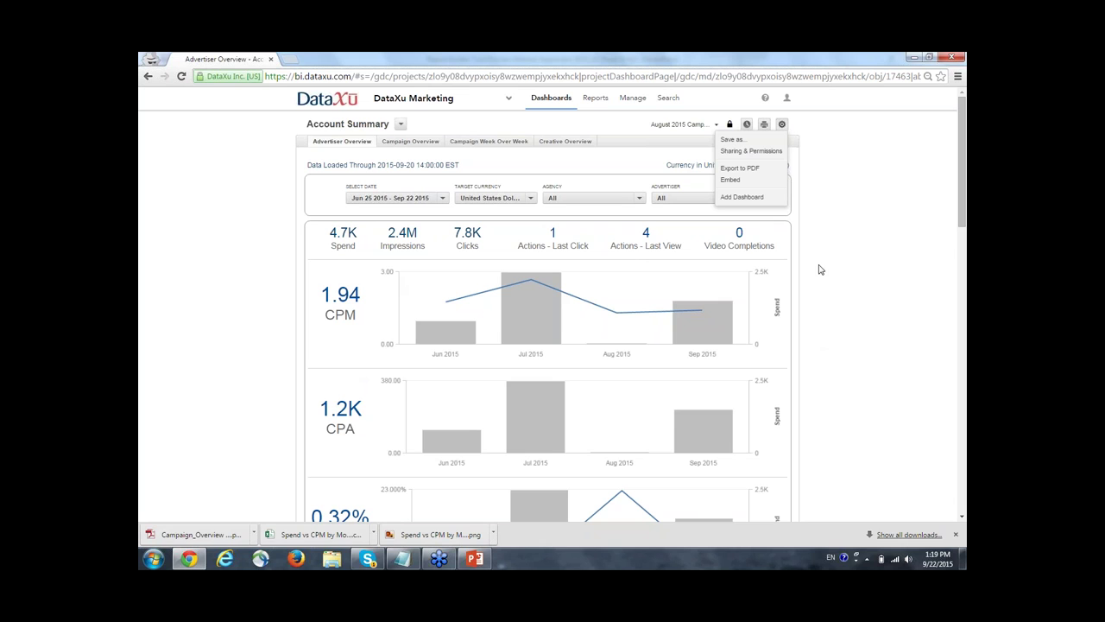
{"action": "left_click", "coordinate": [742, 197]}
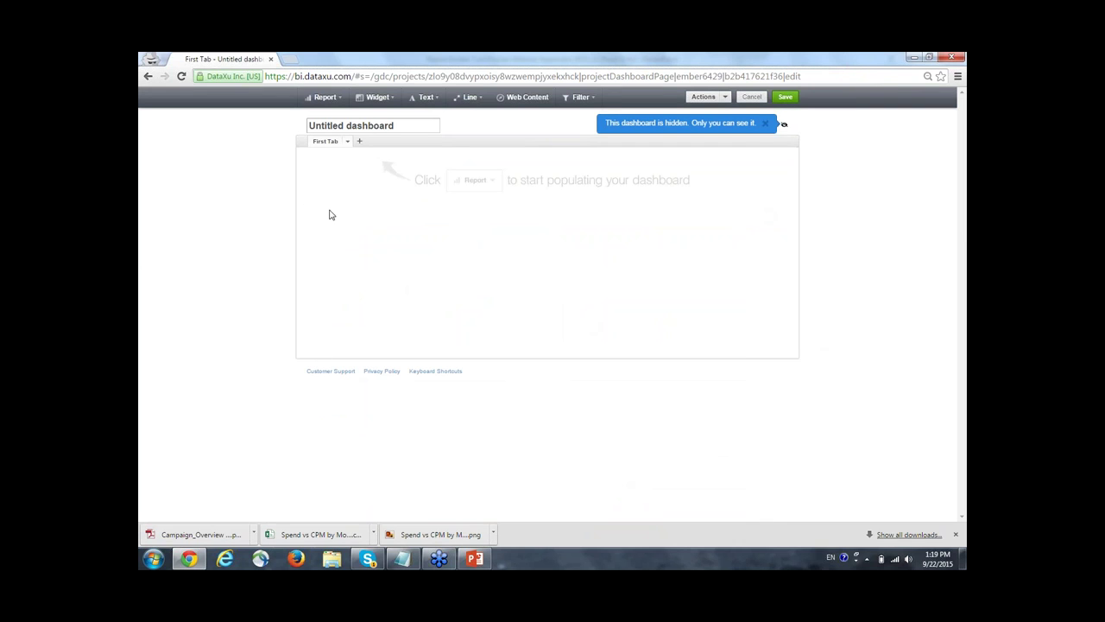
Title the new dashboard 'My Dashboard'.
{"action": "left_click", "coordinate": [414, 126]}
{"action": "key", "text": "ctrl+a"}
{"action": "type", "text": "My Dashboard"}
{"action": "left_click", "coordinate": [324, 183]}
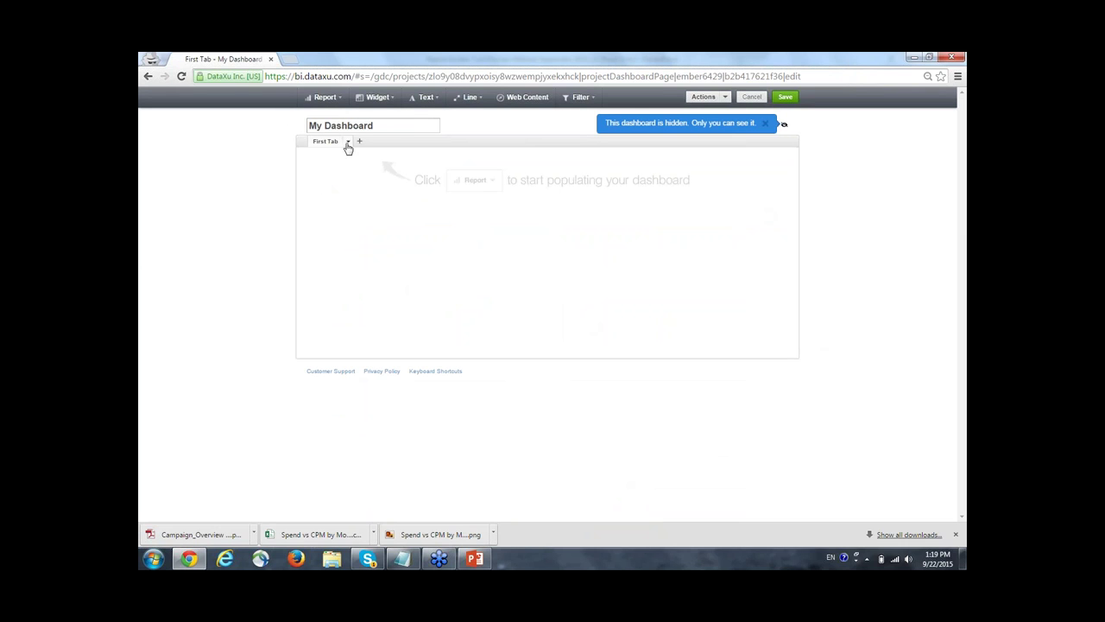
Rename the first tab to 'Campaign Performance'.
{"action": "left_click", "coordinate": [349, 144]}
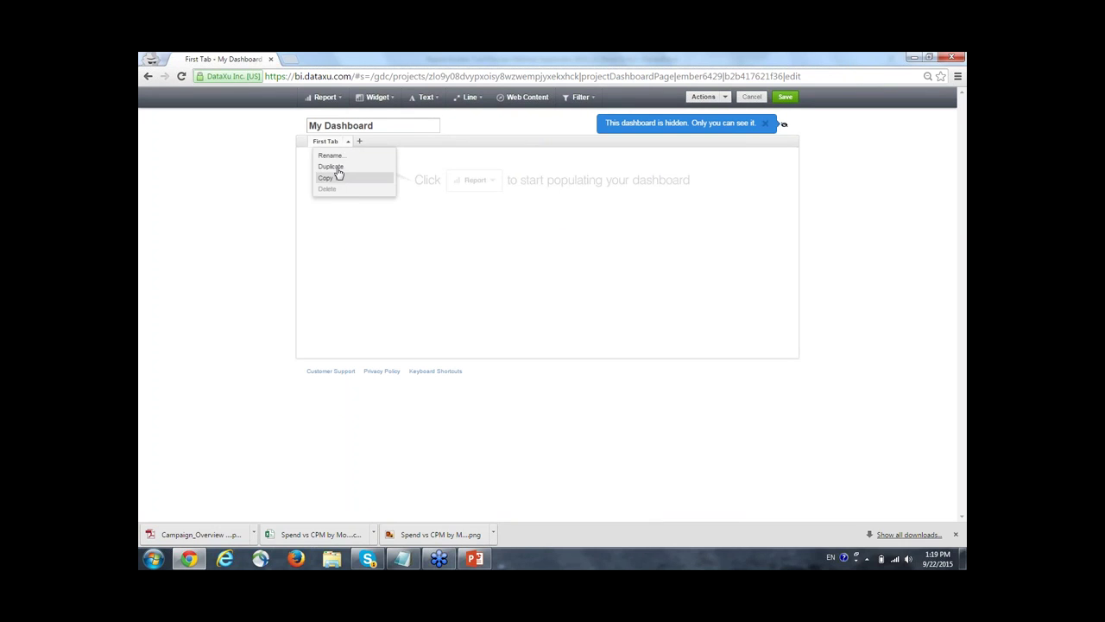
{"action": "left_click", "coordinate": [358, 157]}
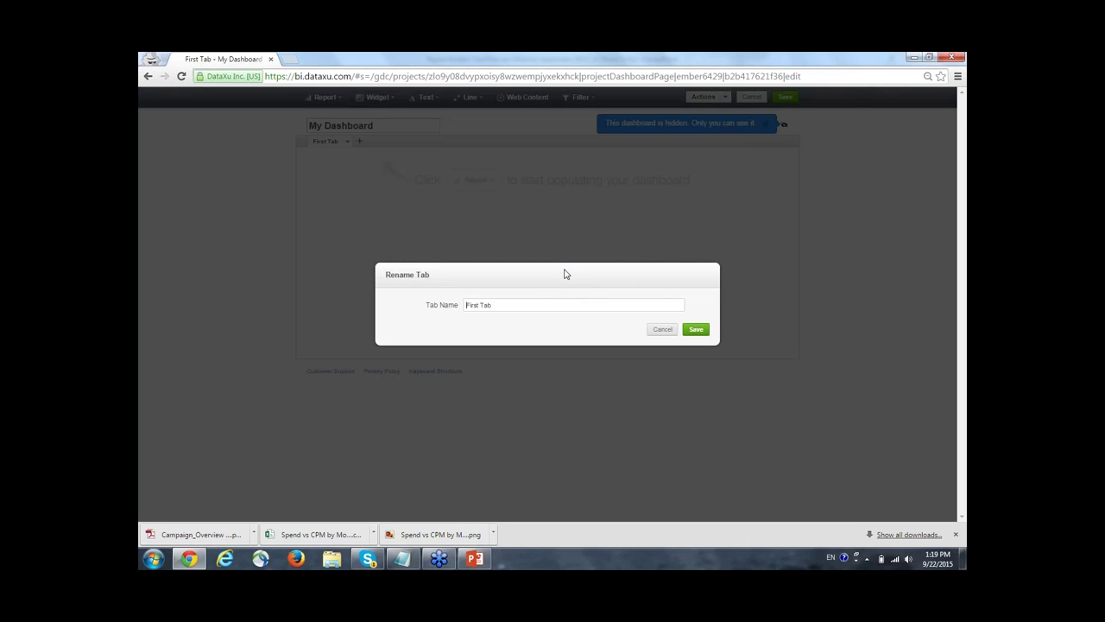
{"action": "key", "text": "ctrl+a"}
{"action": "type", "text": "Campaign Performance"}
{"action": "left_click", "coordinate": [701, 330]}
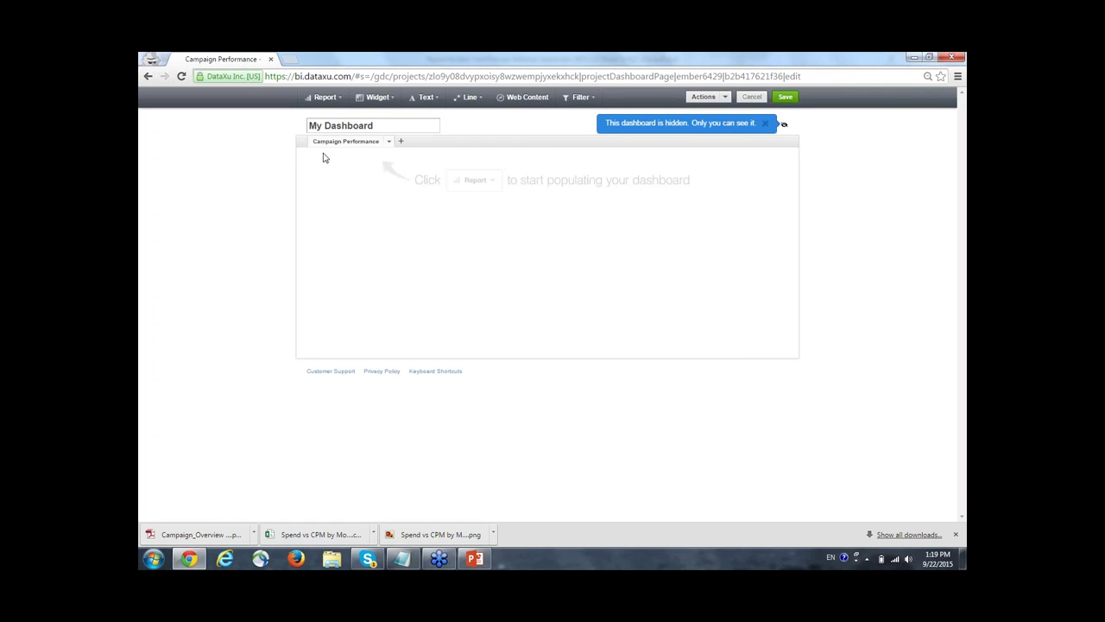
Add a headline reading 'Campaign Performance Reports' at the dashboard's left edge.
{"action": "left_click", "coordinate": [428, 99]}
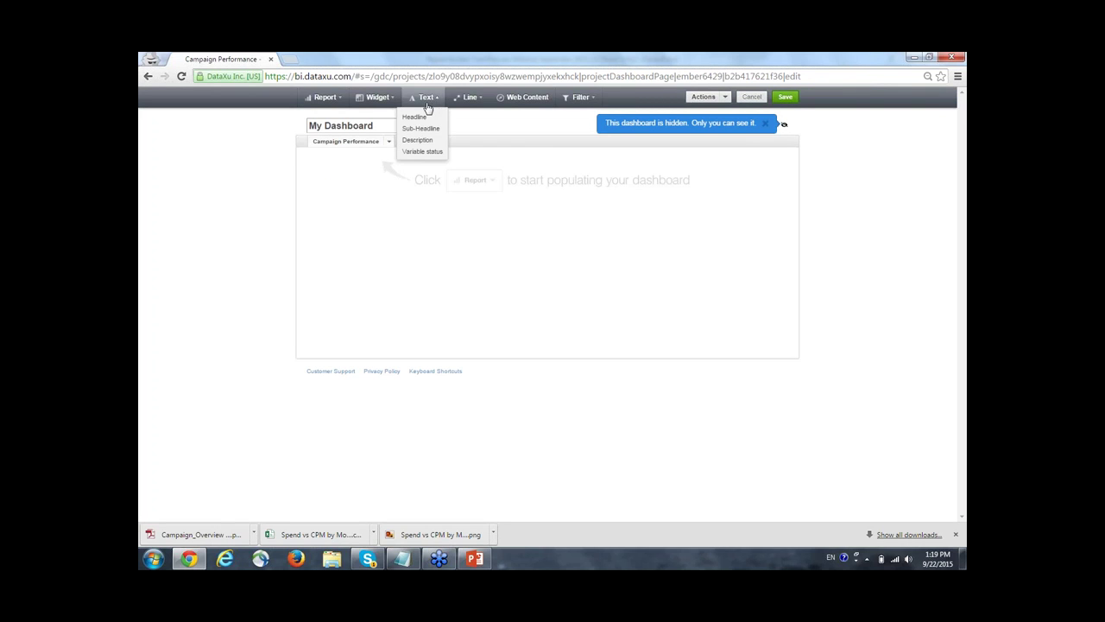
{"action": "left_click", "coordinate": [420, 119]}
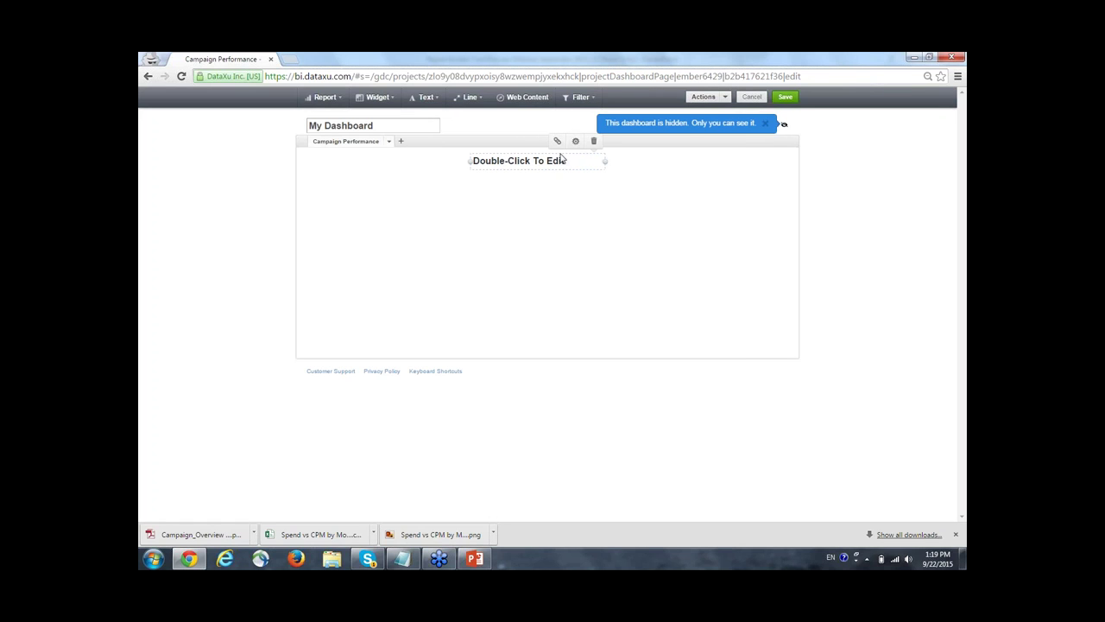
{"action": "double_click", "coordinate": [521, 157]}
{"action": "type", "text": "Campaign Perfo"}
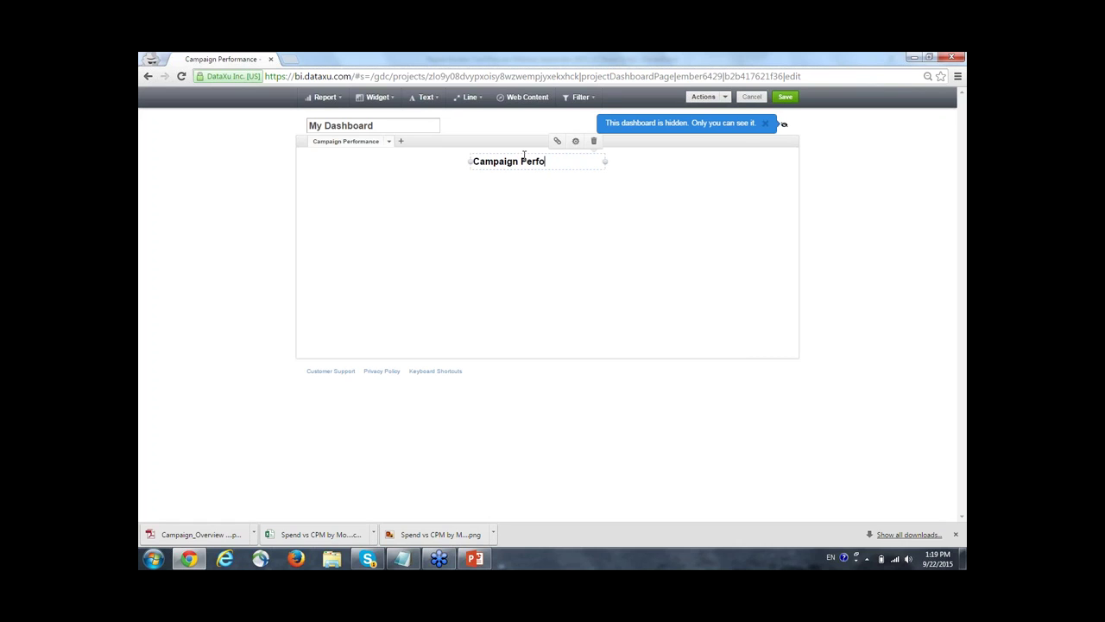
{"action": "type", "text": "rmance Reports"}
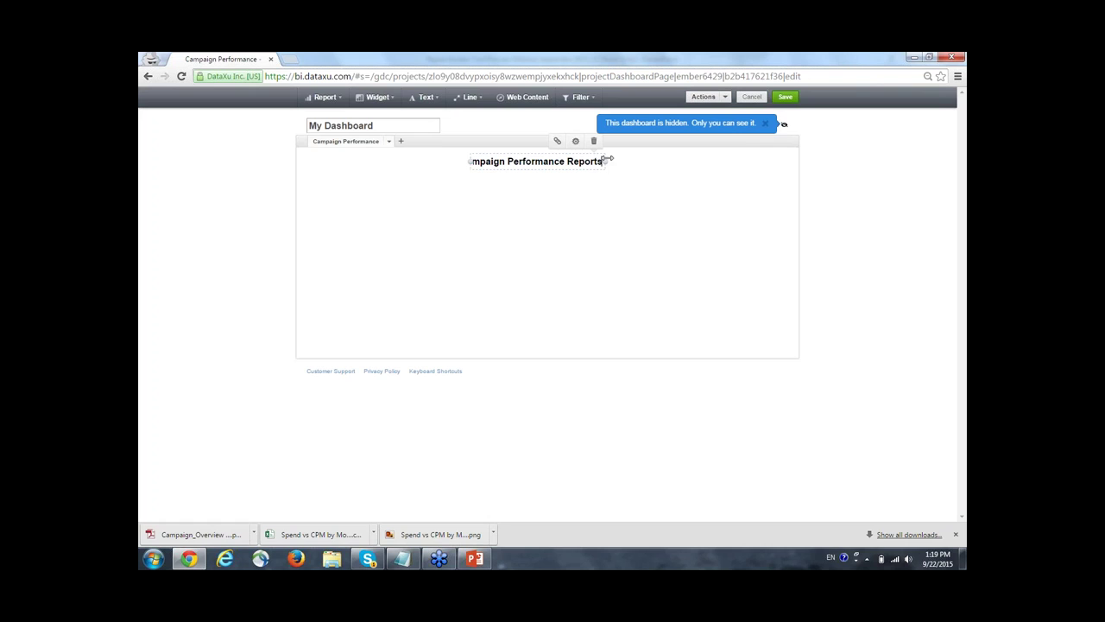
{"action": "left_click_drag", "start_coordinate": [607, 161], "coordinate": [424, 165]}
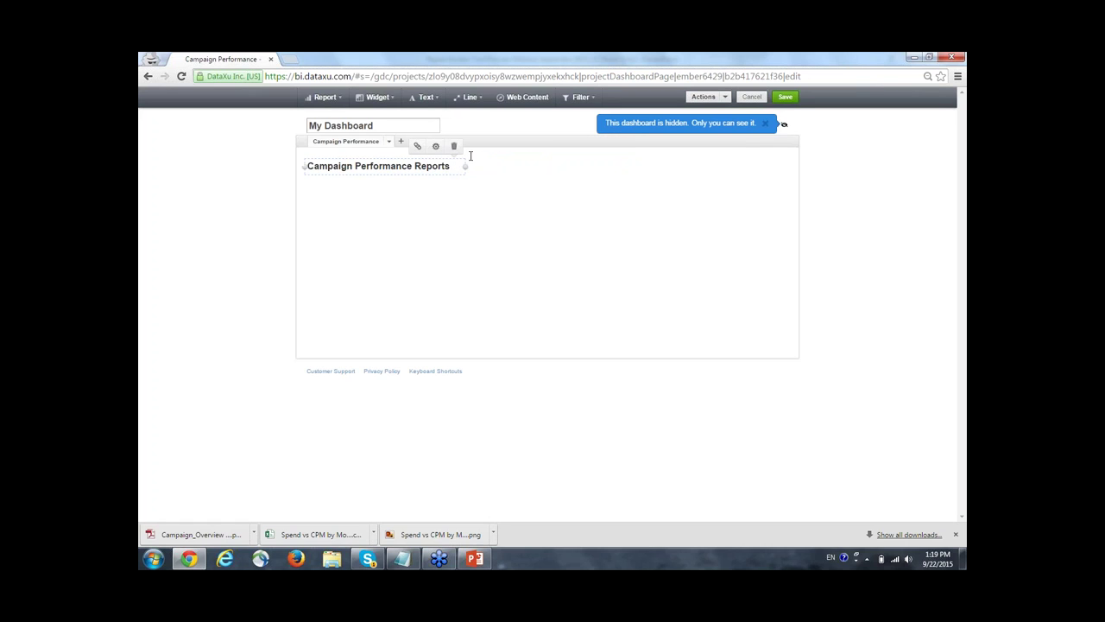
Add a horizontal divider line below the heading, stretched across the dashboard width.
{"action": "left_click", "coordinate": [468, 99]}
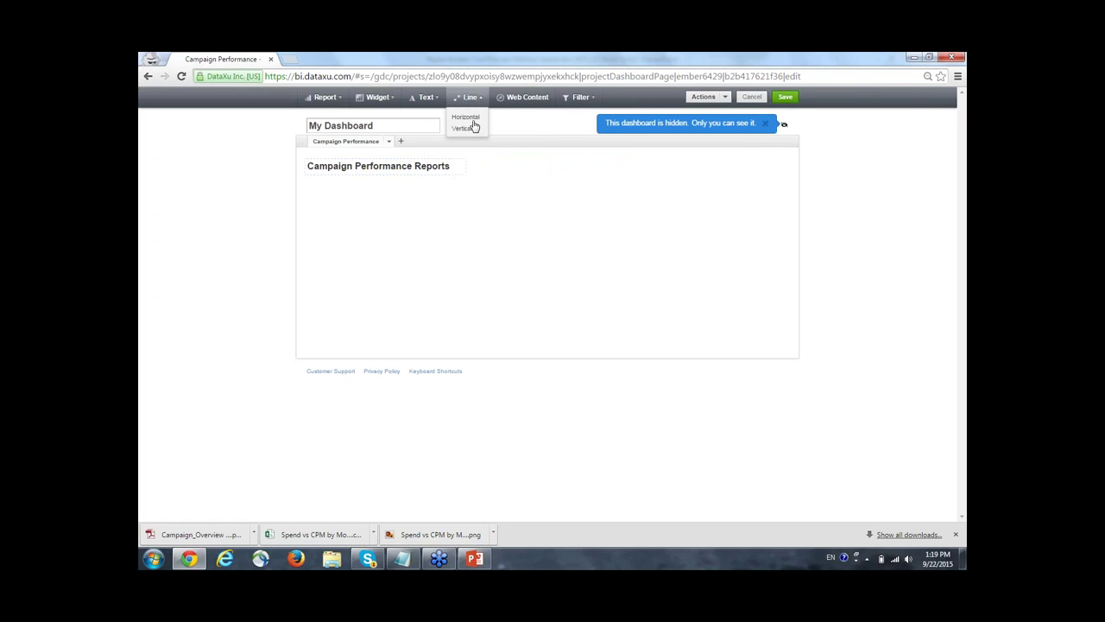
{"action": "left_click", "coordinate": [475, 121]}
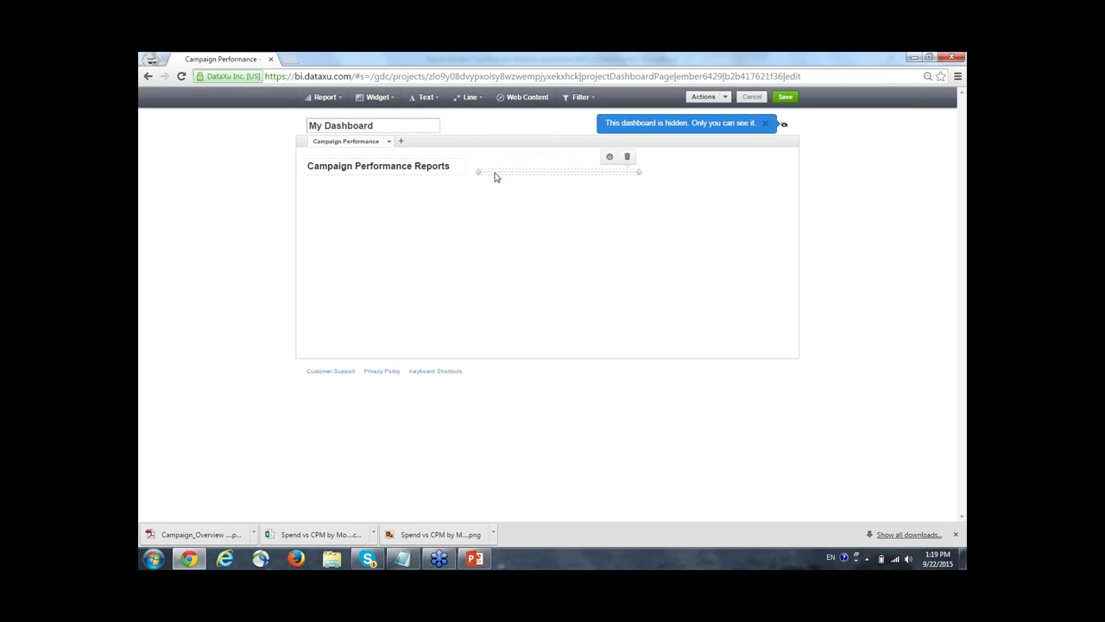
{"action": "left_click_drag", "start_coordinate": [491, 172], "coordinate": [321, 178]}
{"action": "left_click_drag", "start_coordinate": [466, 178], "coordinate": [723, 195]}
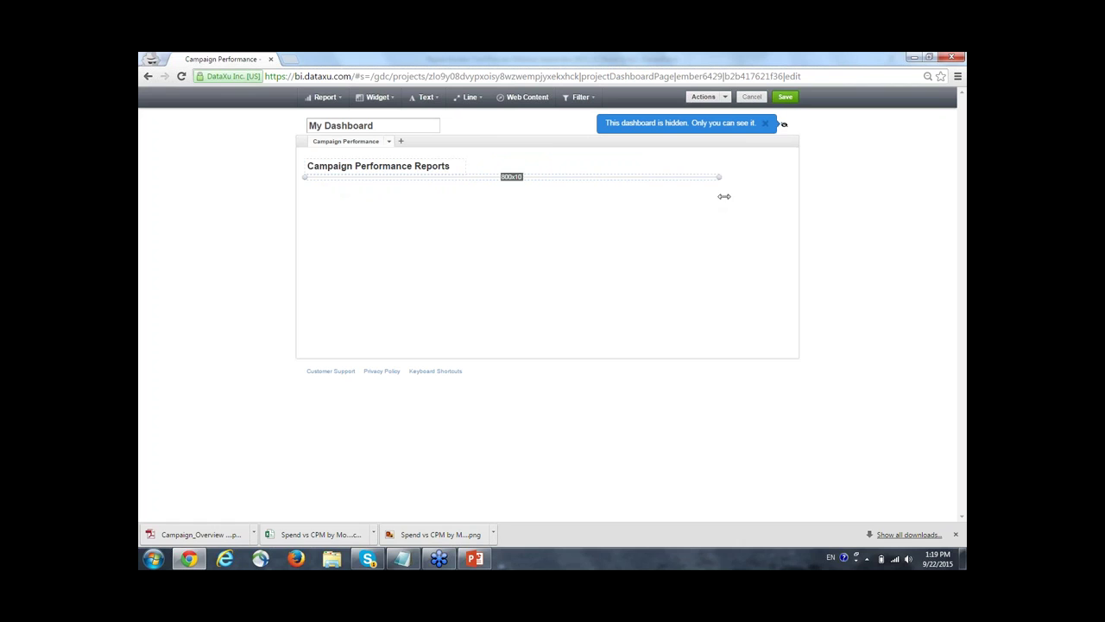
{"action": "left_click", "coordinate": [230, 231]}
{"action": "left_click", "coordinate": [534, 102]}
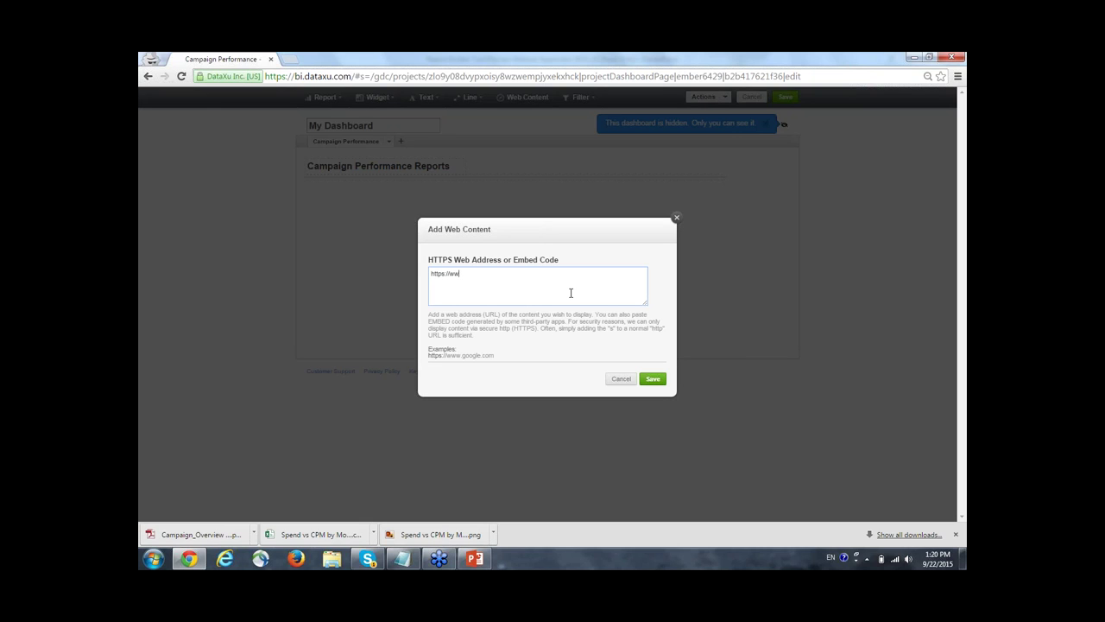
{"action": "type", "text": "taxu.com"}
{"action": "left_click", "coordinate": [649, 381]}
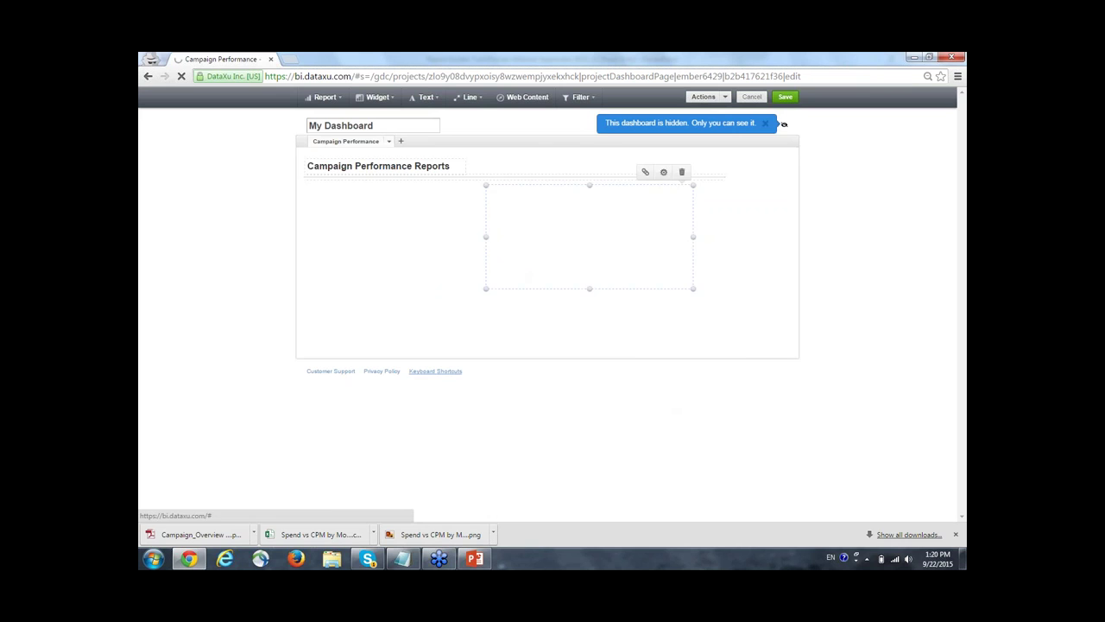
{"action": "left_click_drag", "start_coordinate": [525, 205], "coordinate": [346, 309]}
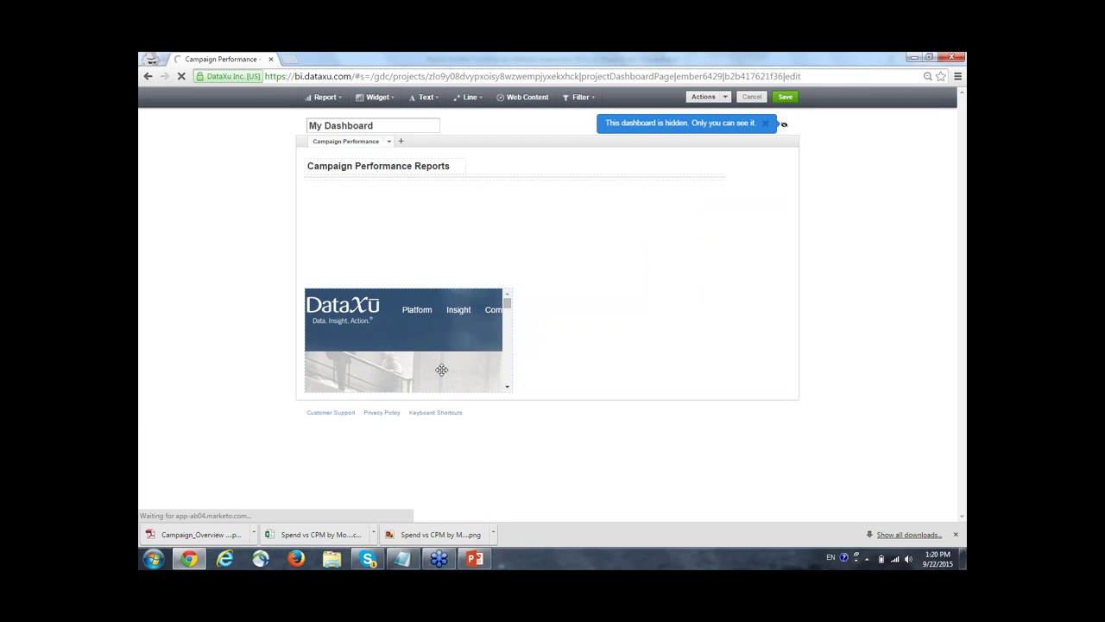
{"action": "left_click_drag", "start_coordinate": [512, 340], "coordinate": [796, 358]}
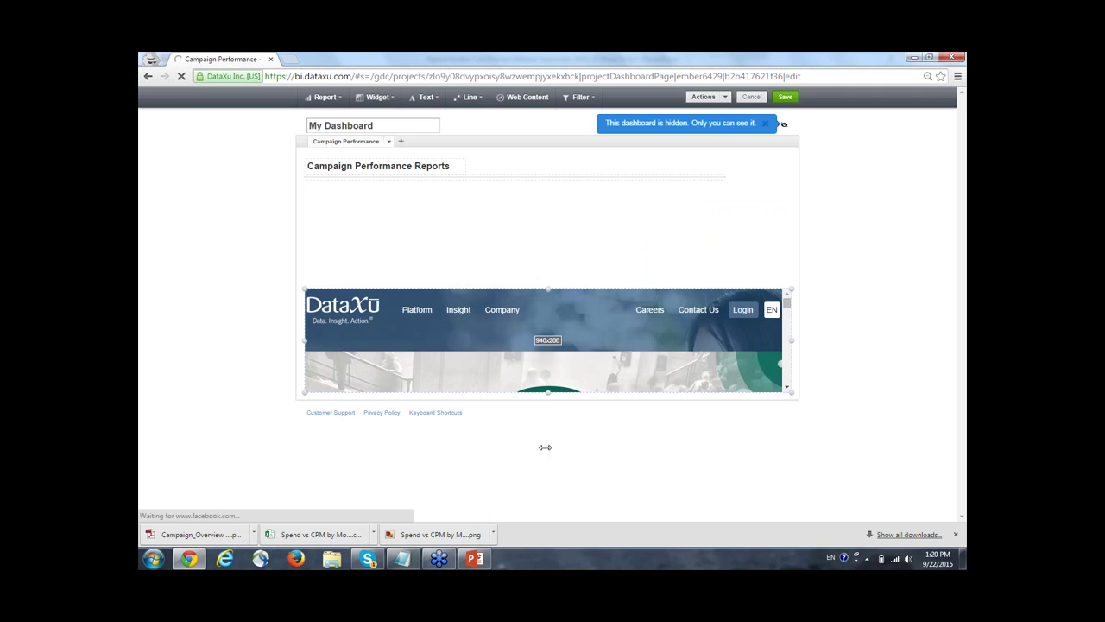
{"action": "left_click_drag", "start_coordinate": [549, 398], "coordinate": [558, 454]}
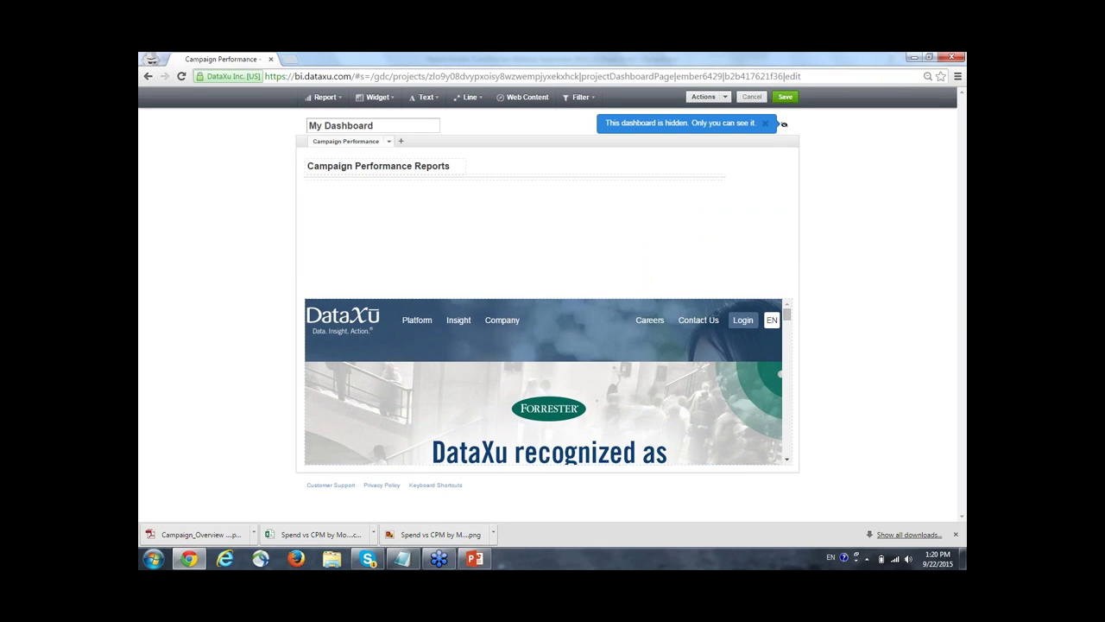
Add a Dates filter defaulting to last week and place it under the heading at left.
{"action": "left_click", "coordinate": [582, 99]}
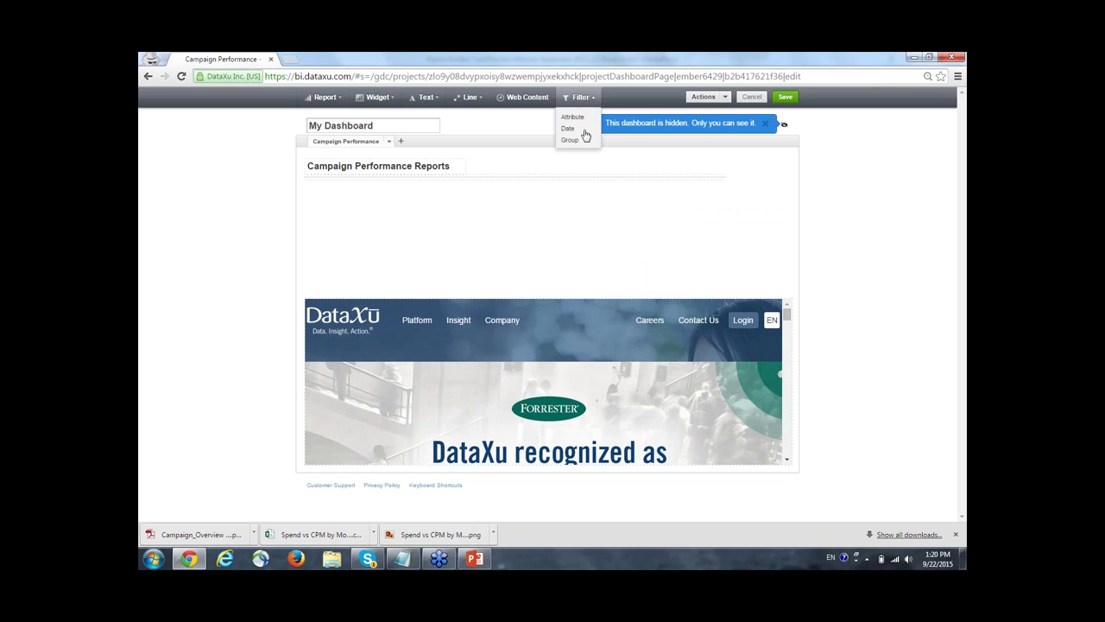
{"action": "left_click", "coordinate": [573, 130]}
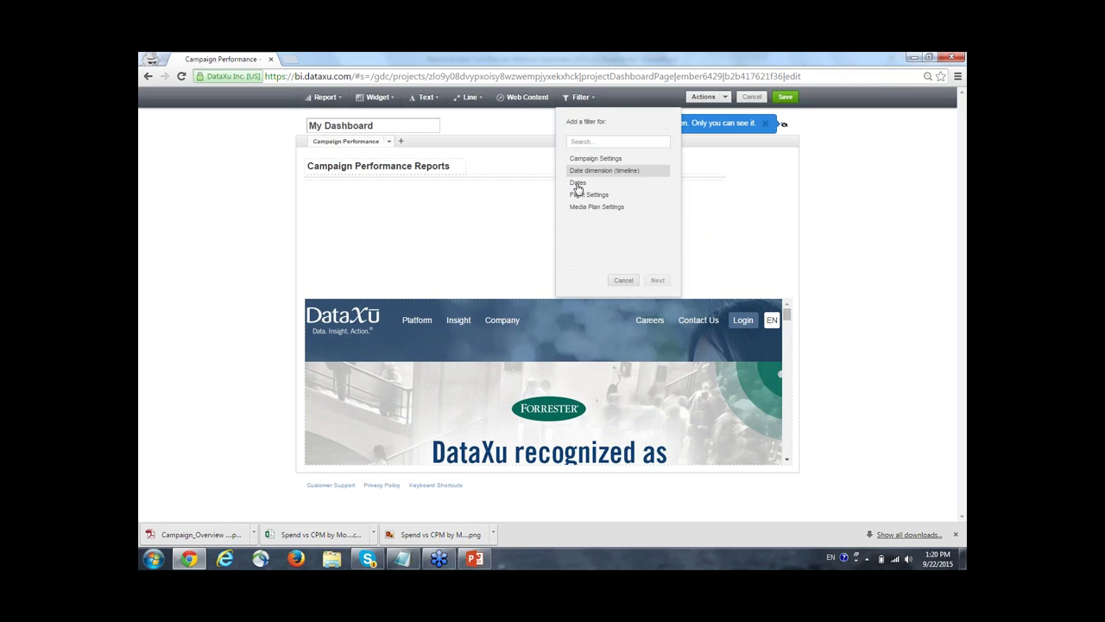
{"action": "left_click", "coordinate": [576, 182]}
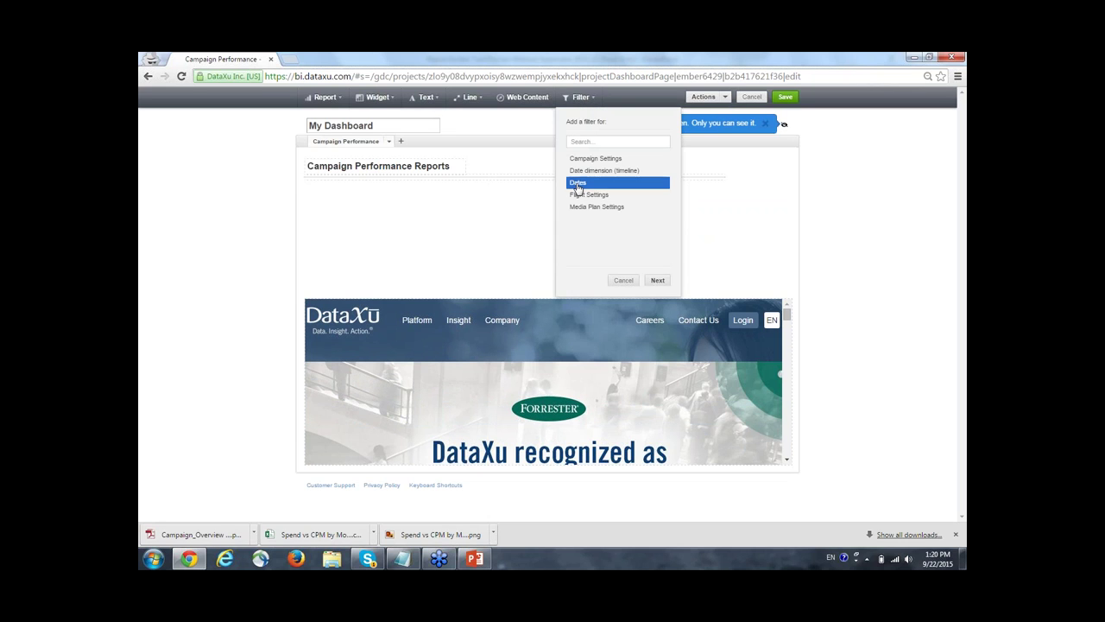
{"action": "left_click", "coordinate": [656, 281]}
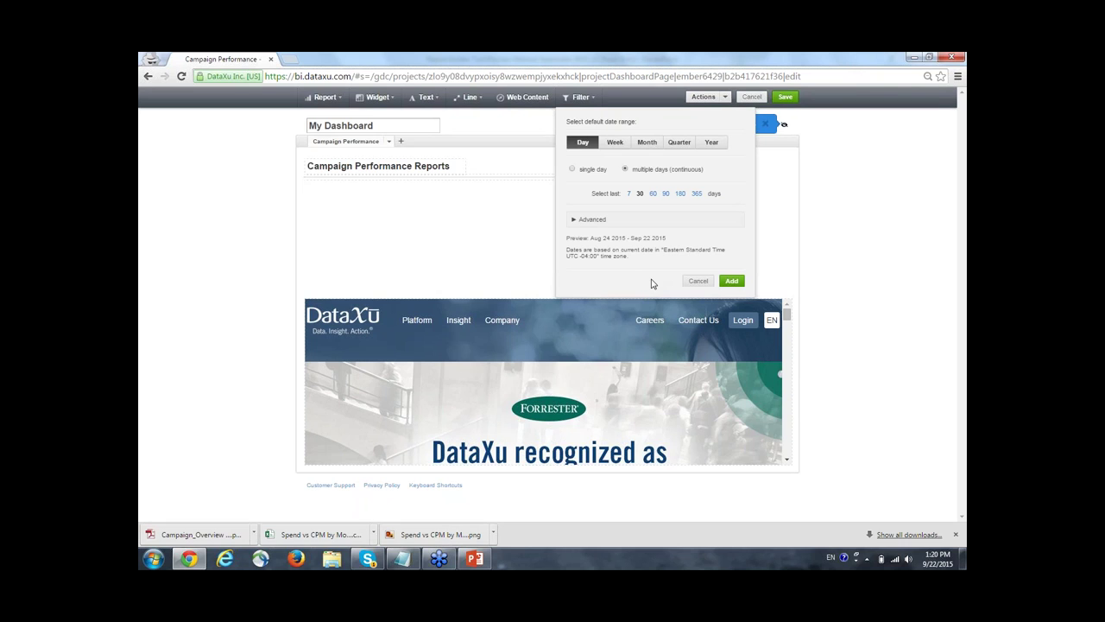
{"action": "left_click", "coordinate": [615, 143]}
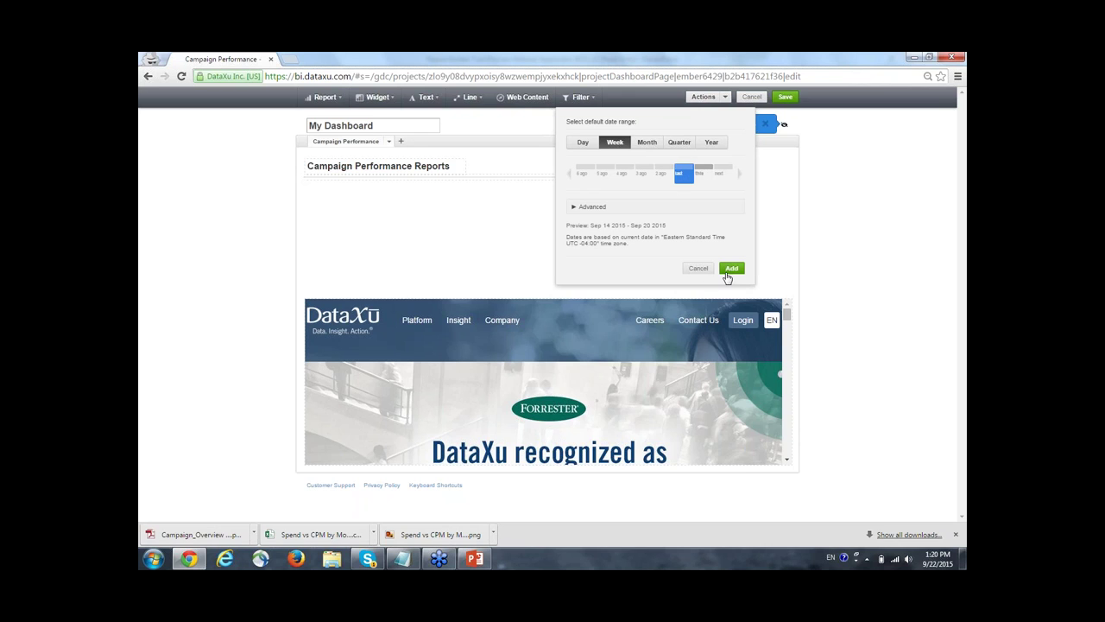
{"action": "left_click", "coordinate": [729, 268]}
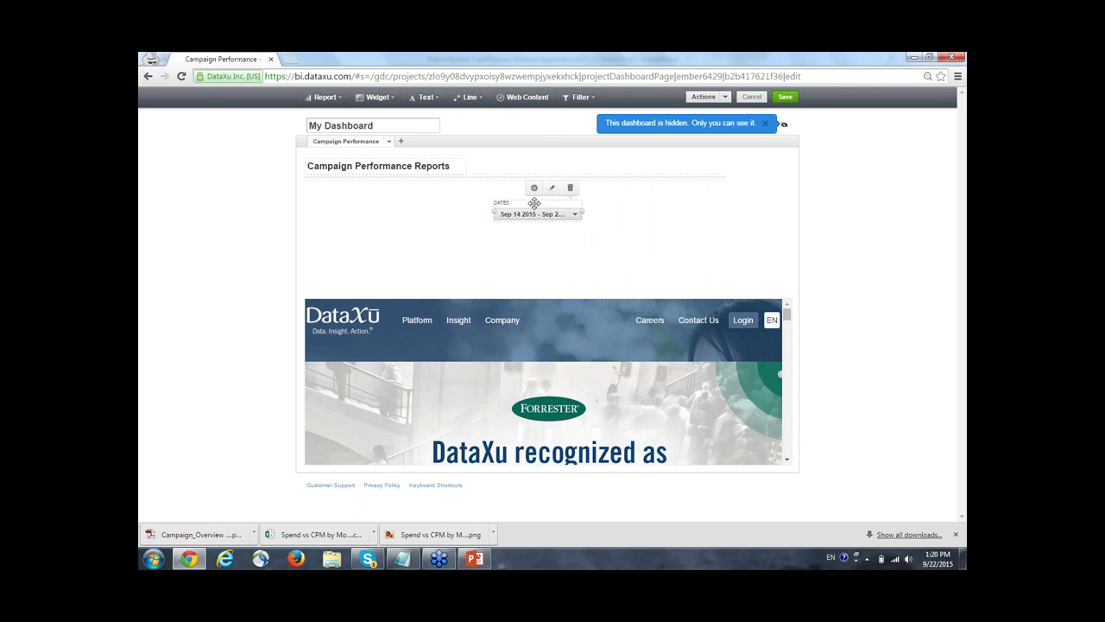
{"action": "left_click_drag", "start_coordinate": [534, 204], "coordinate": [337, 190]}
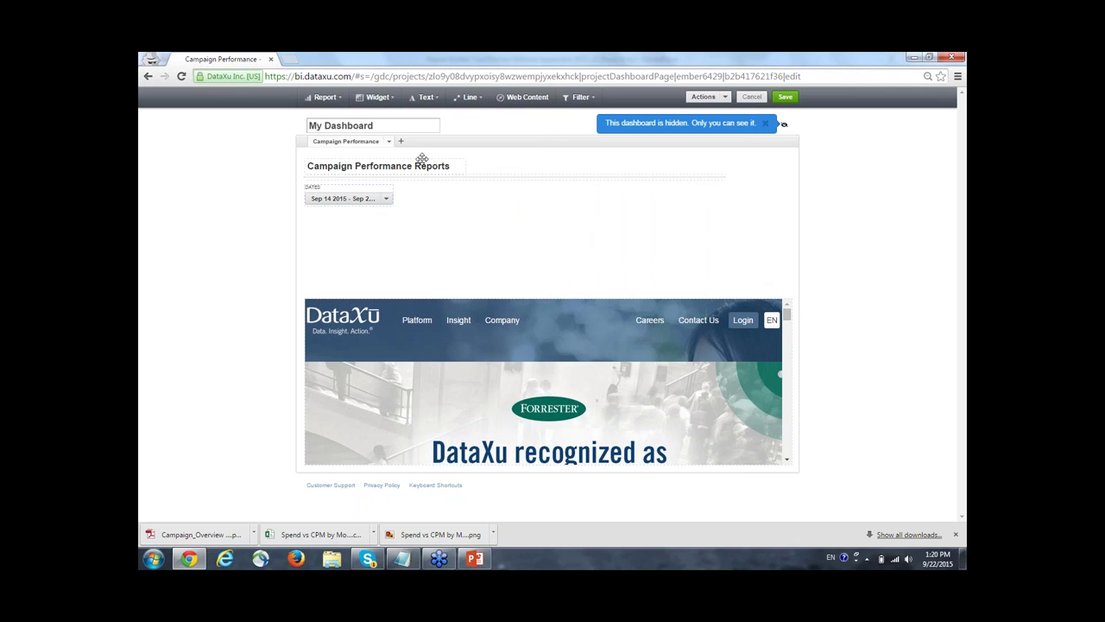
{"action": "left_click", "coordinate": [576, 97]}
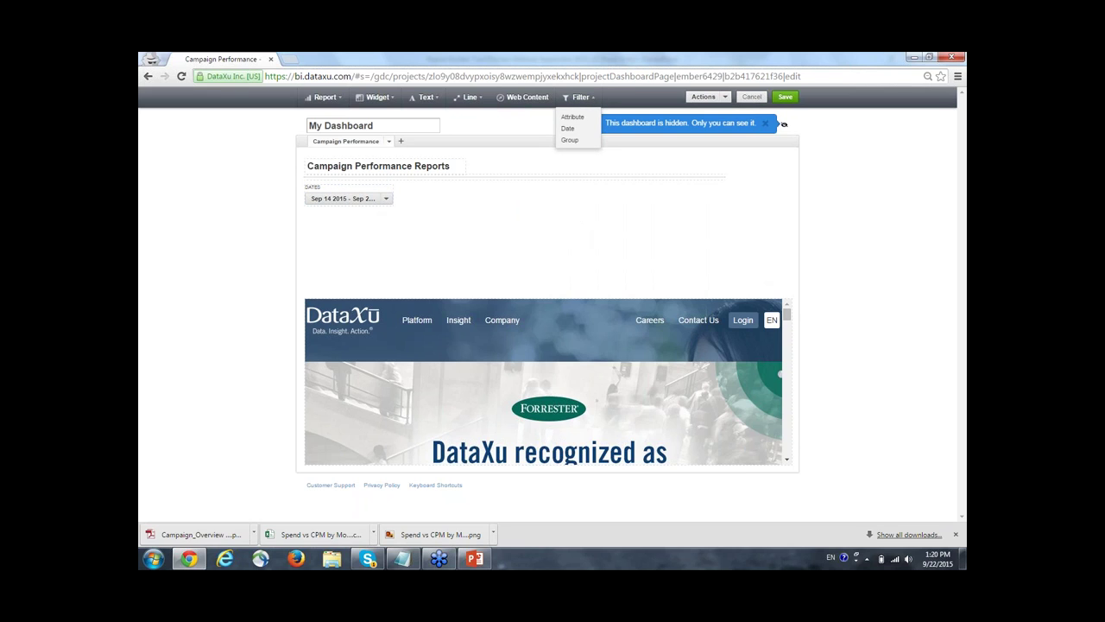
Add a Campaign attribute filter and place it beside the Dates filter.
{"action": "left_click", "coordinate": [573, 117]}
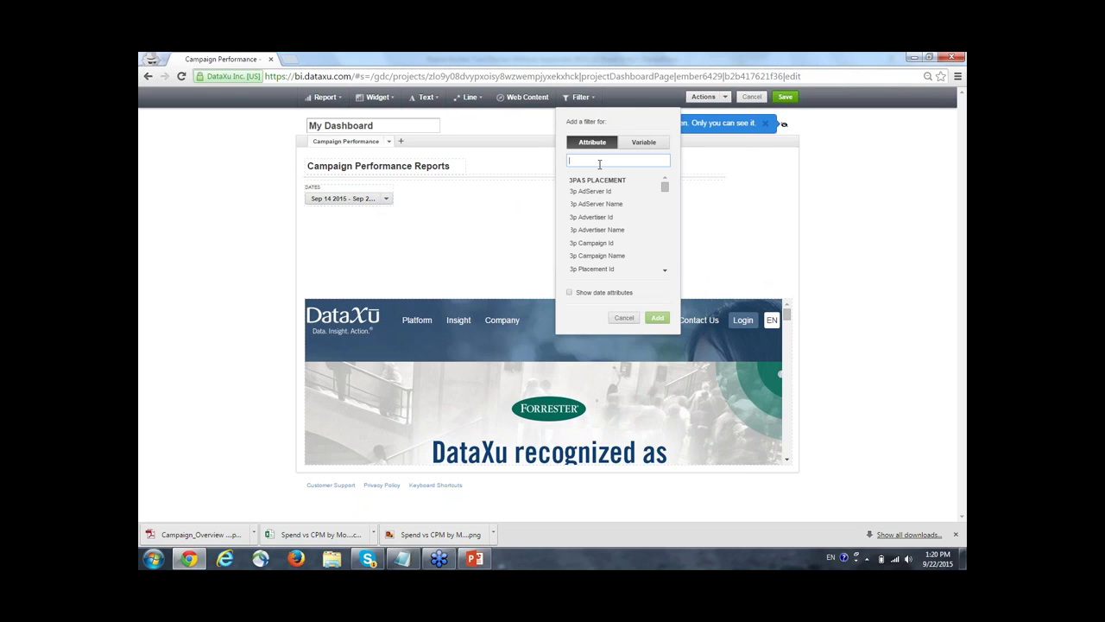
{"action": "type", "text": "campaign"}
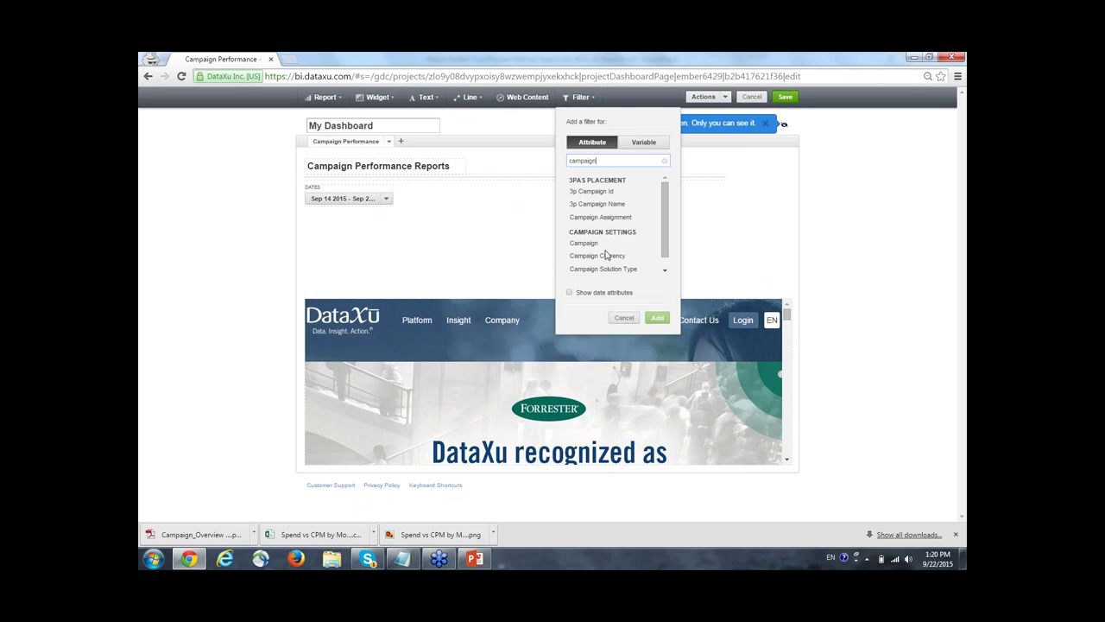
{"action": "left_click", "coordinate": [600, 245]}
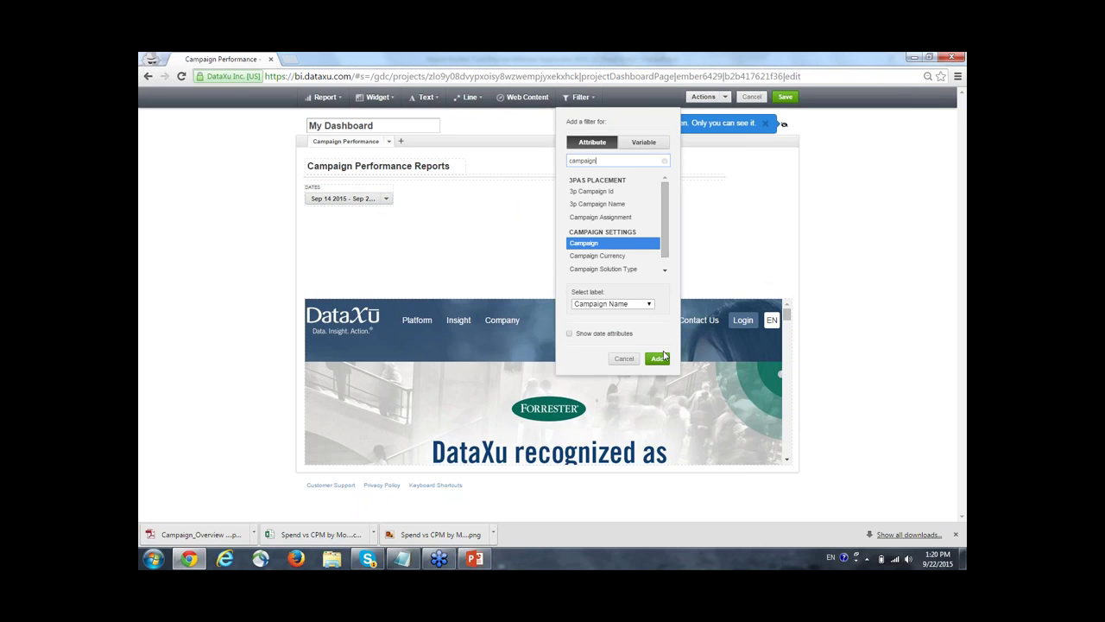
{"action": "left_click", "coordinate": [659, 358]}
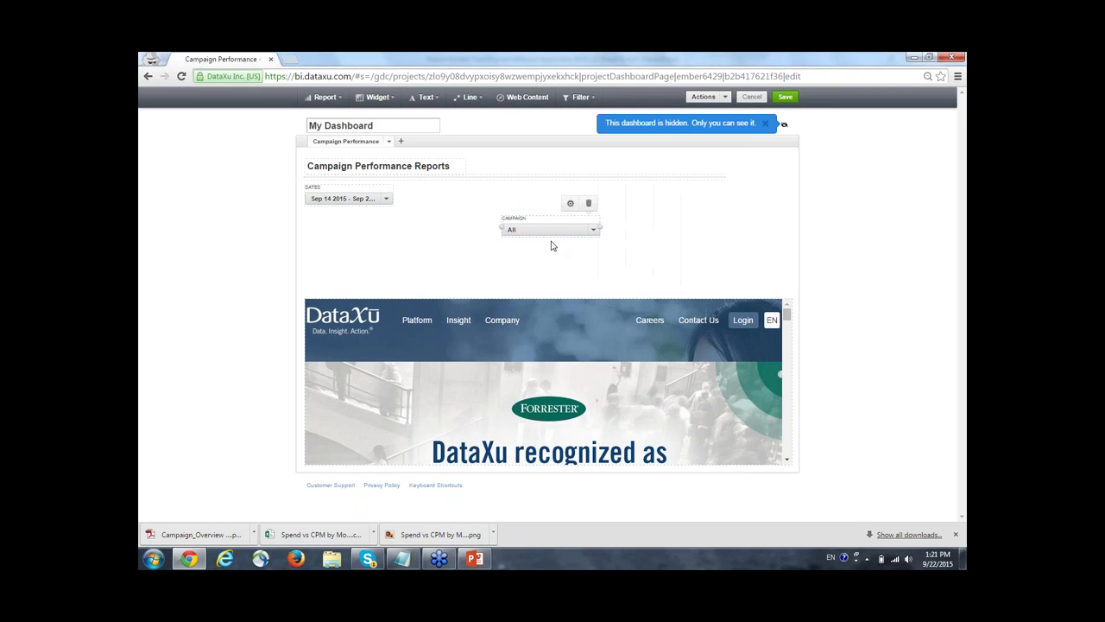
{"action": "left_click_drag", "start_coordinate": [501, 201], "coordinate": [439, 183]}
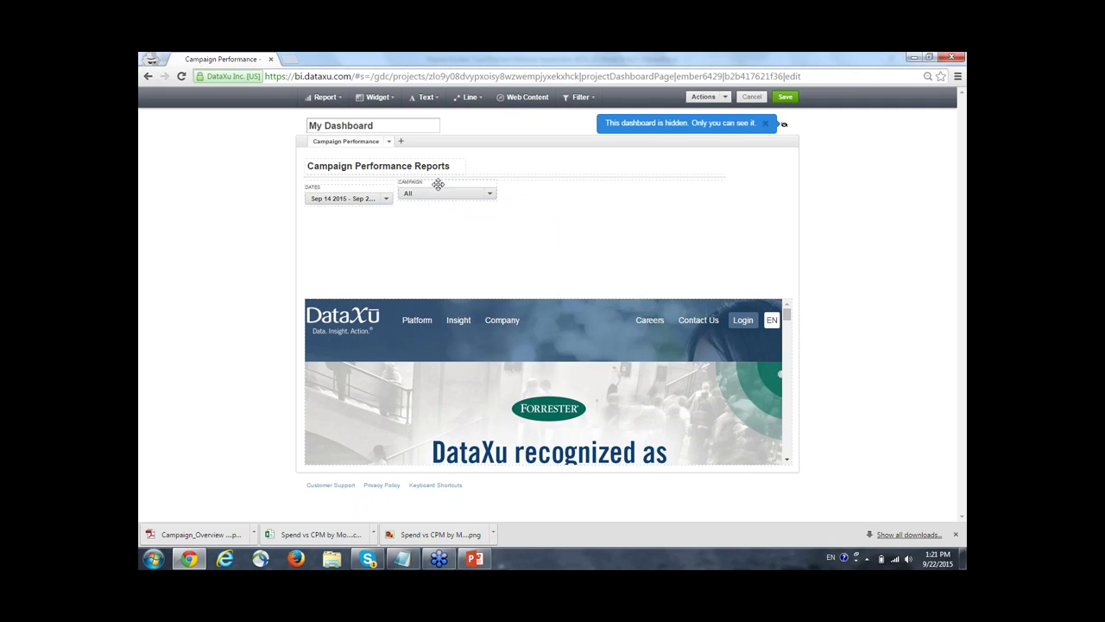
Add a Channel attribute filter to the dashboard.
{"action": "left_click", "coordinate": [591, 97]}
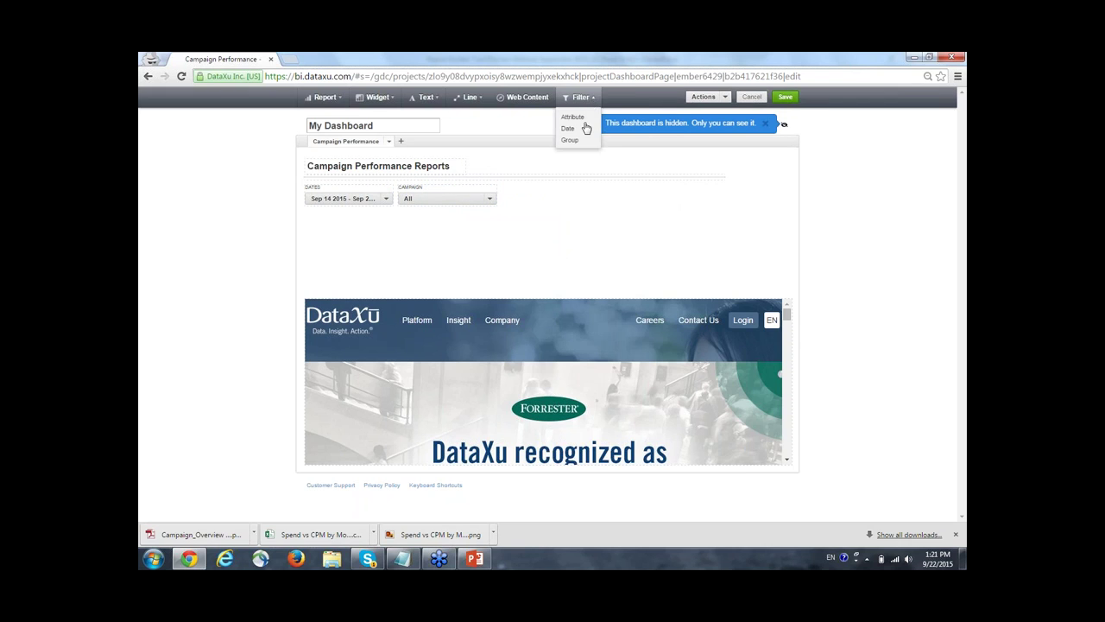
{"action": "left_click", "coordinate": [574, 113]}
{"action": "type", "text": "channel"}
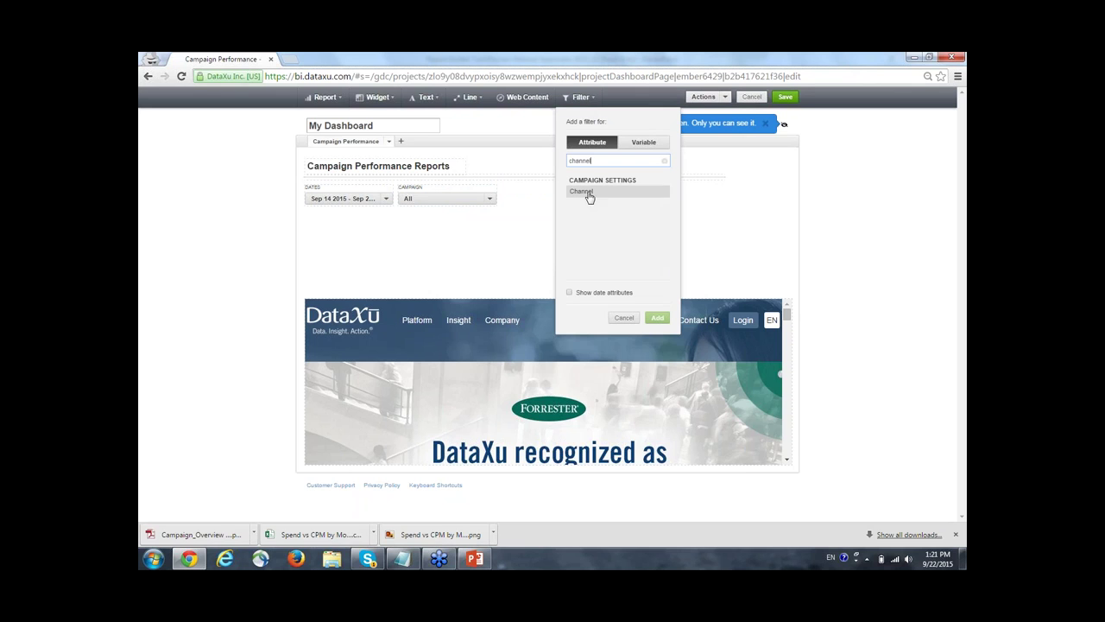
{"action": "left_click", "coordinate": [588, 191]}
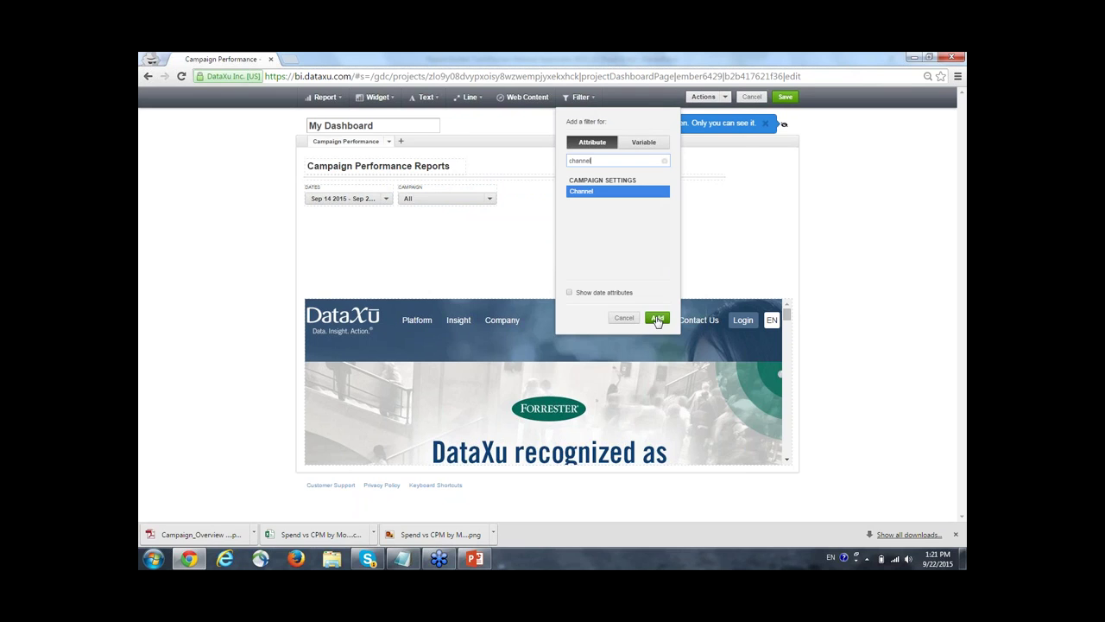
{"action": "left_click", "coordinate": [658, 319]}
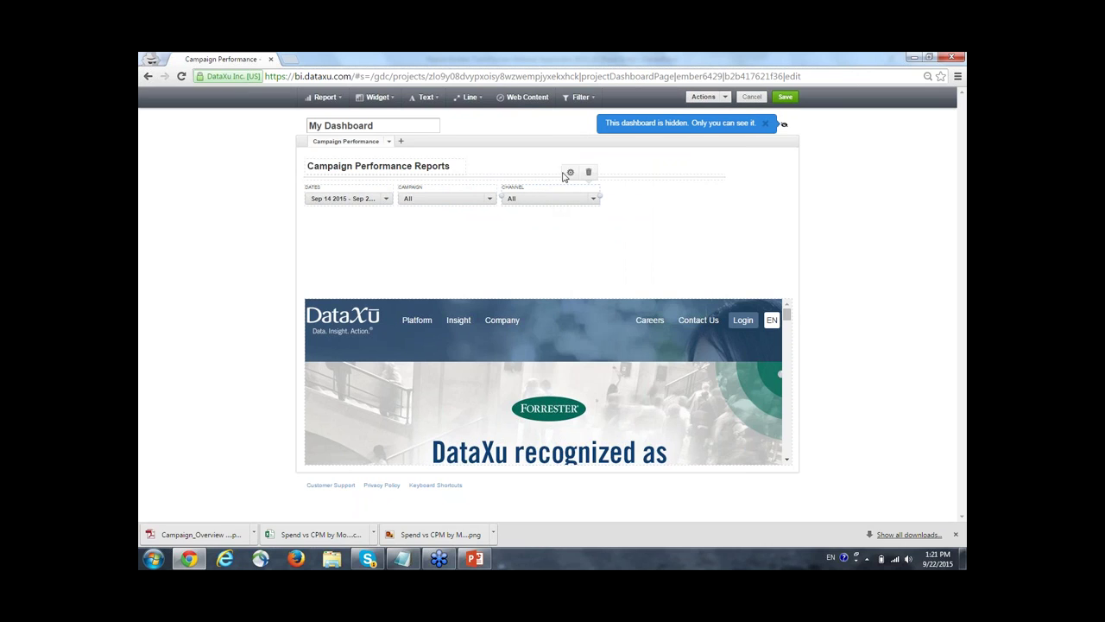
Open the Campaign filter's selection settings.
{"action": "left_click", "coordinate": [571, 174]}
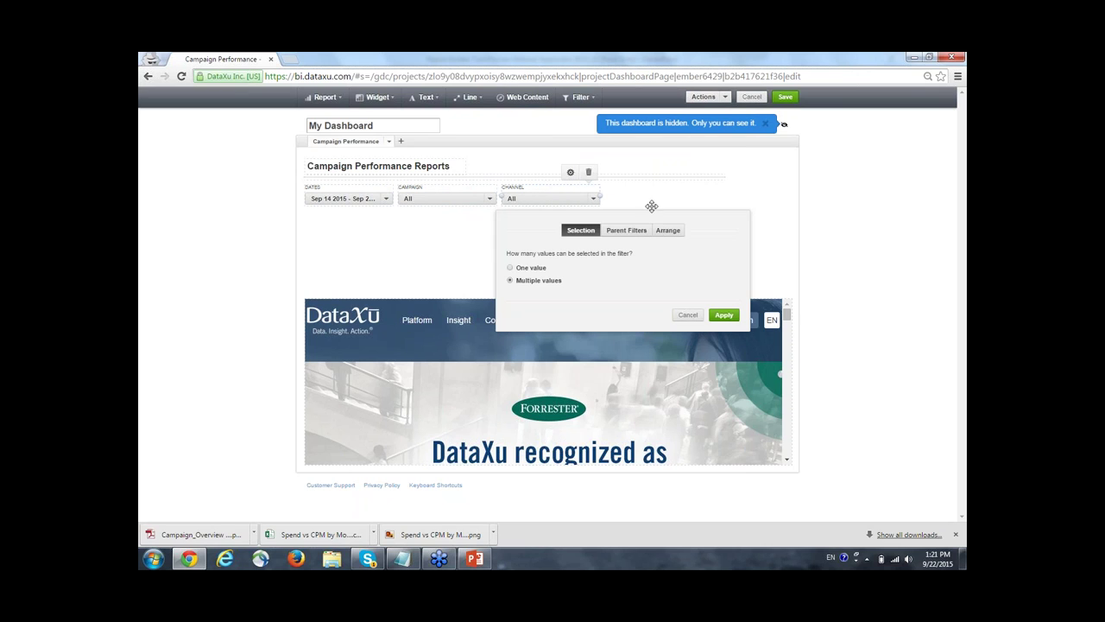
{"action": "left_click", "coordinate": [421, 197]}
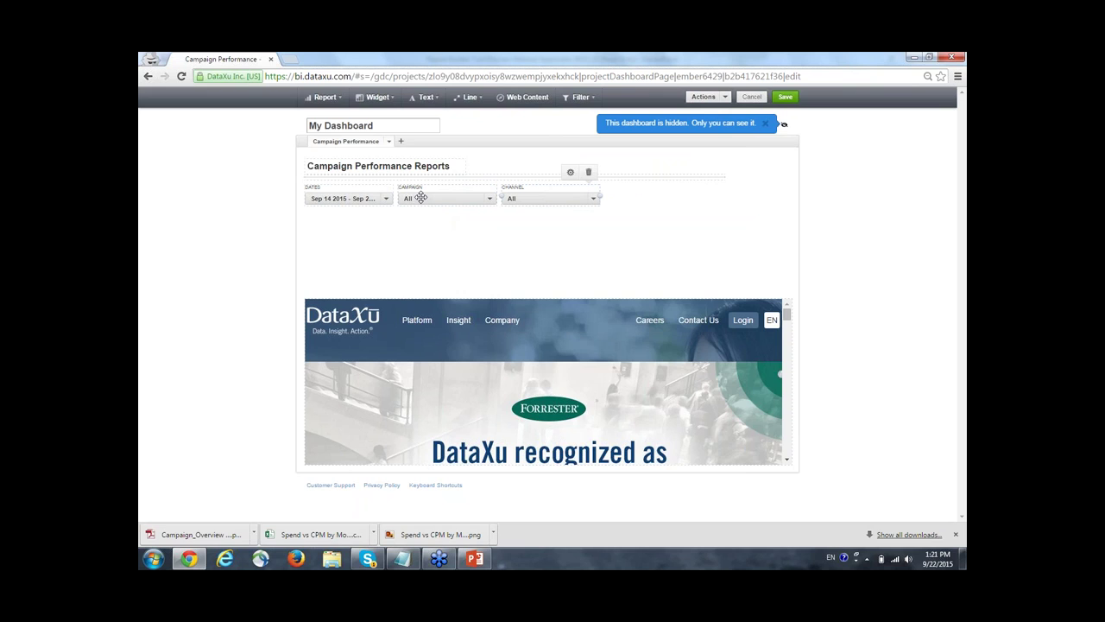
{"action": "left_click", "coordinate": [467, 199]}
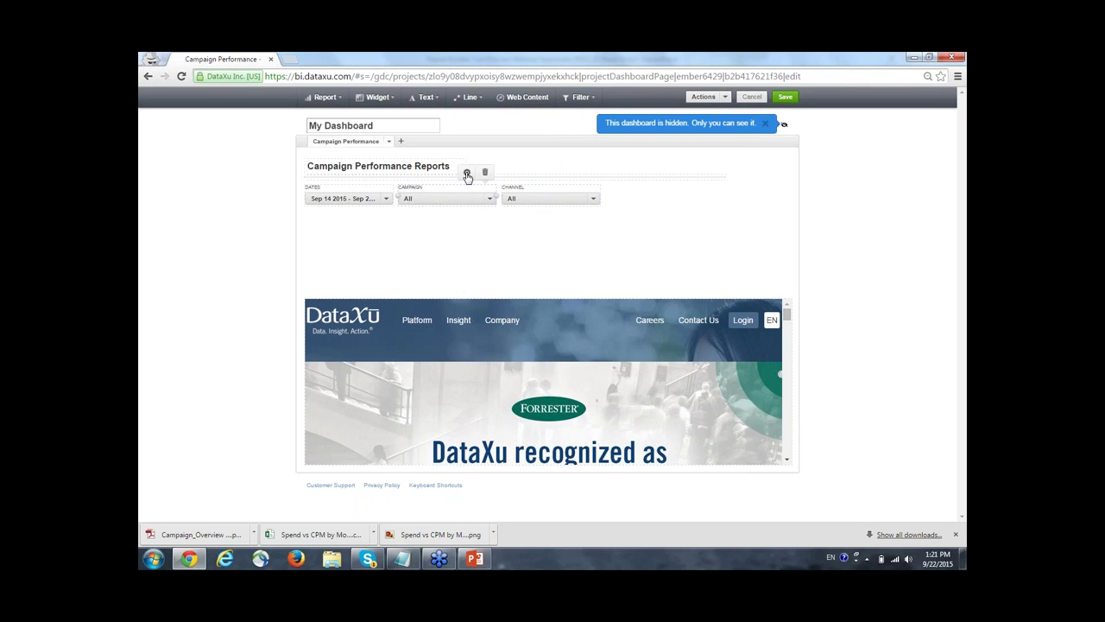
{"action": "left_click", "coordinate": [467, 175]}
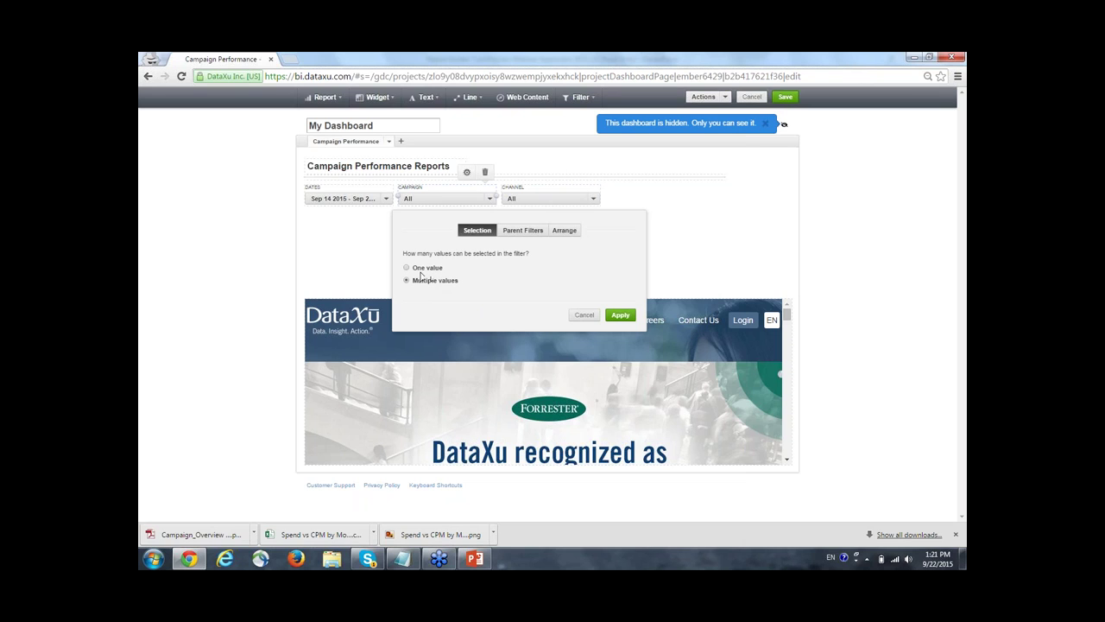
Limit the Campaign filter to one value with Channel as its parent filter, and apply.
{"action": "left_click", "coordinate": [407, 269]}
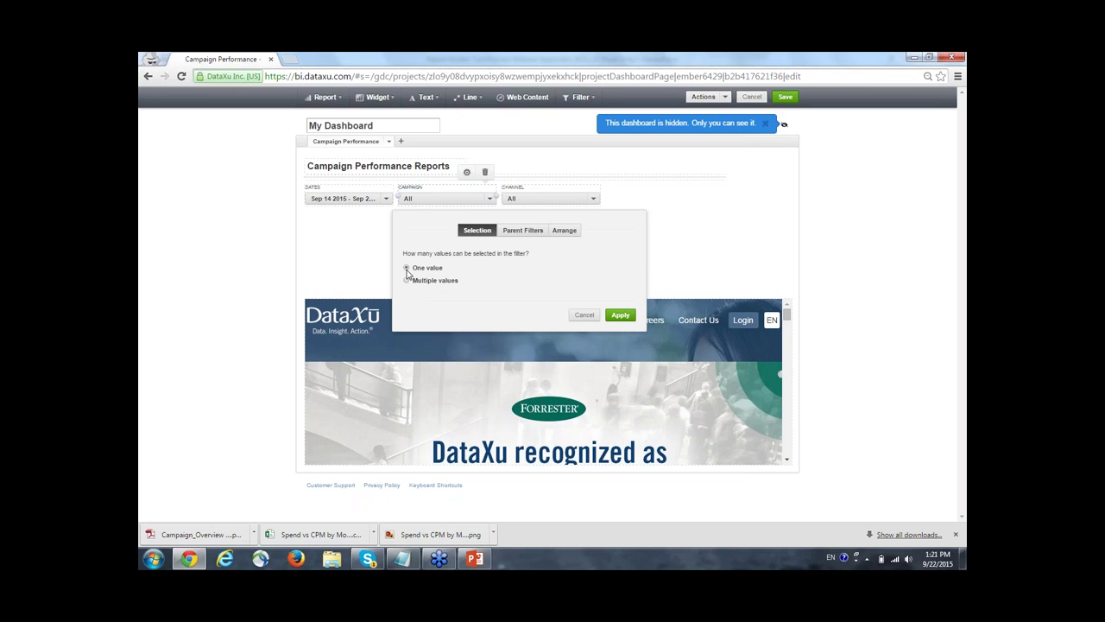
{"action": "left_click", "coordinate": [521, 234]}
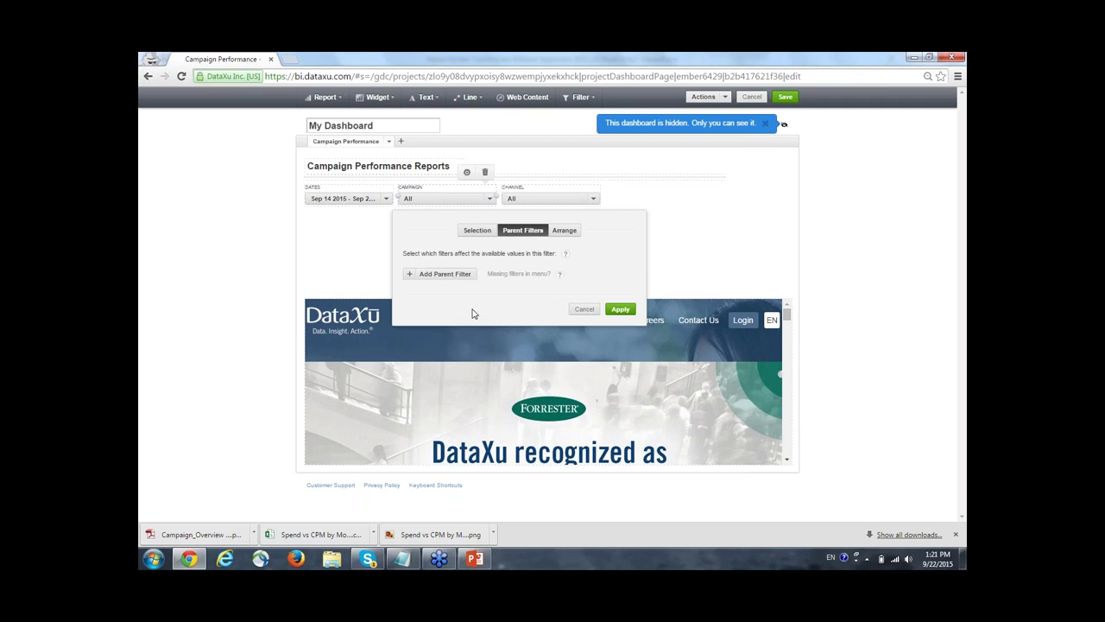
{"action": "left_click", "coordinate": [429, 282]}
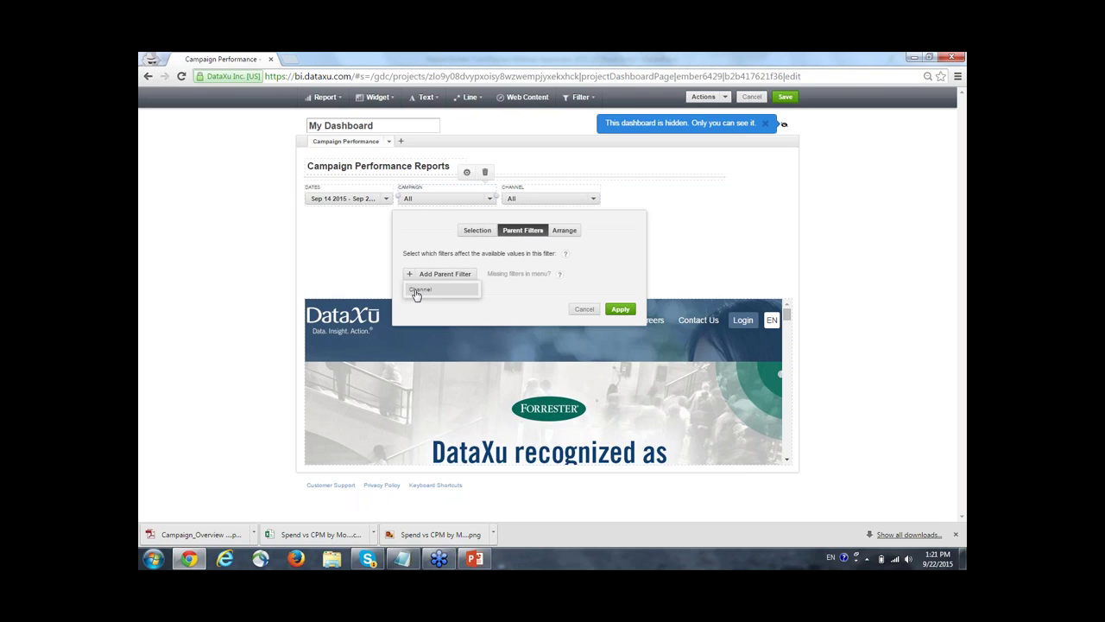
{"action": "left_click", "coordinate": [418, 290]}
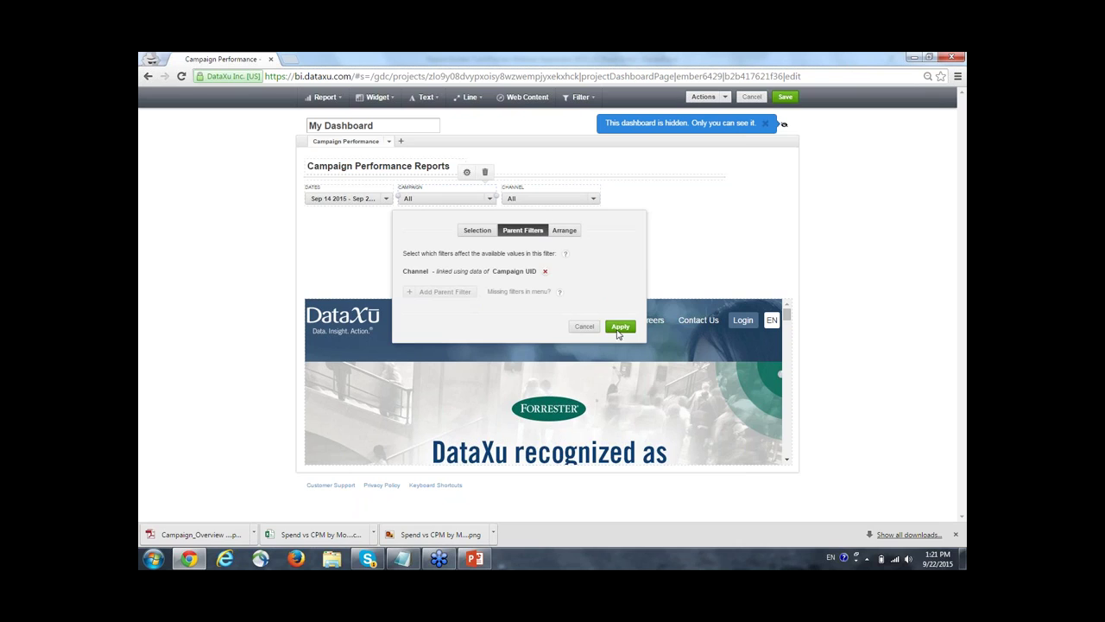
{"action": "left_click", "coordinate": [621, 328]}
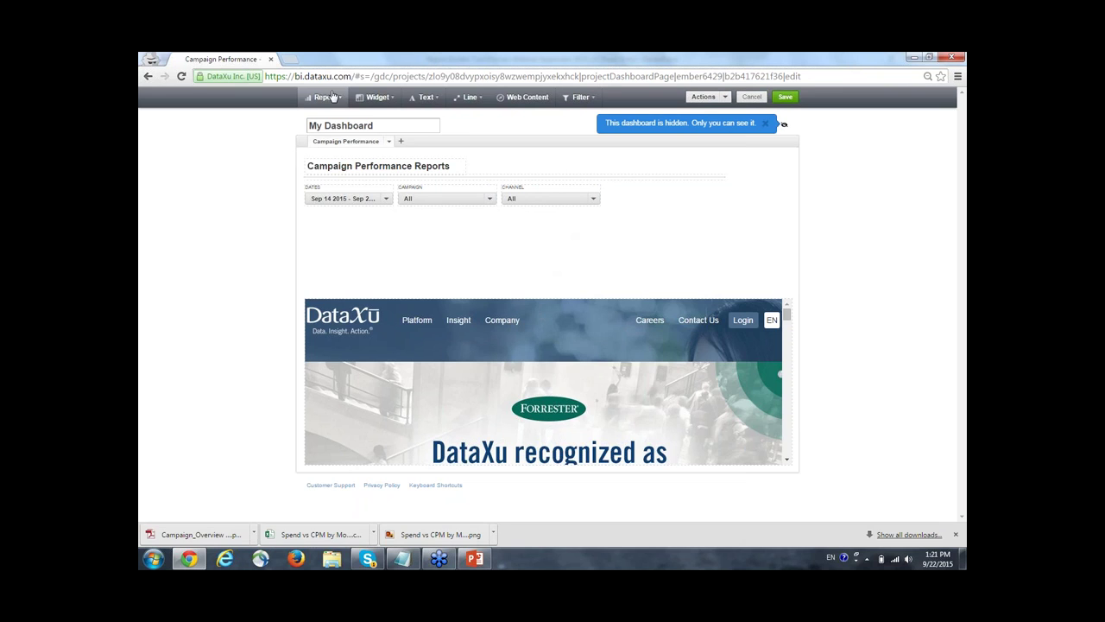
Add the Performance by Day of Week report to the dashboard by searching 'day o'.
{"action": "left_click", "coordinate": [333, 98]}
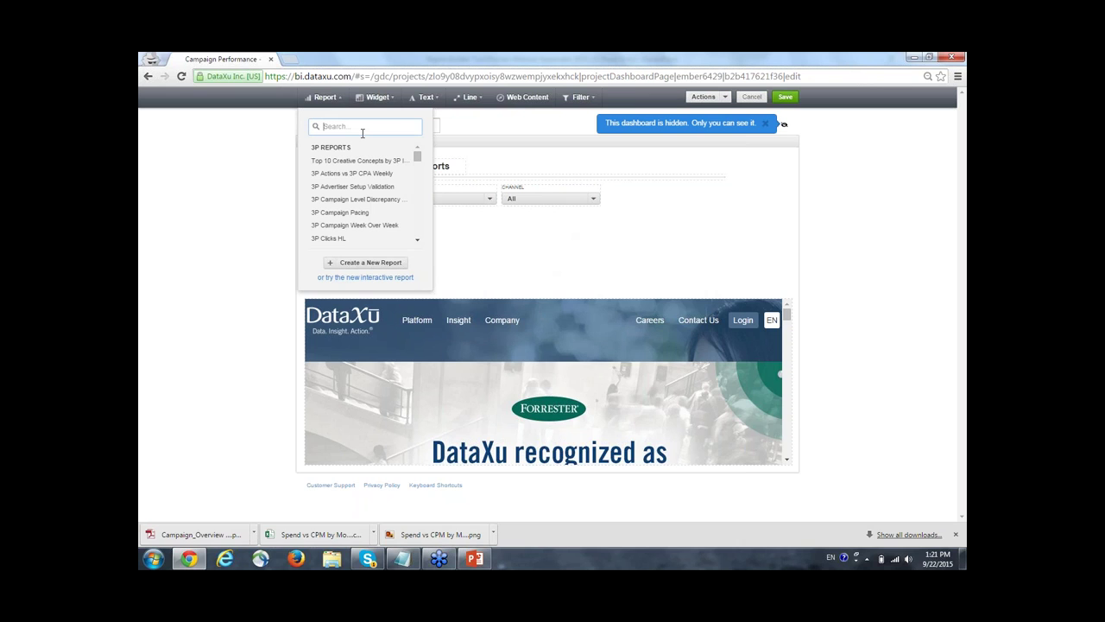
{"action": "type", "text": "day of week"}
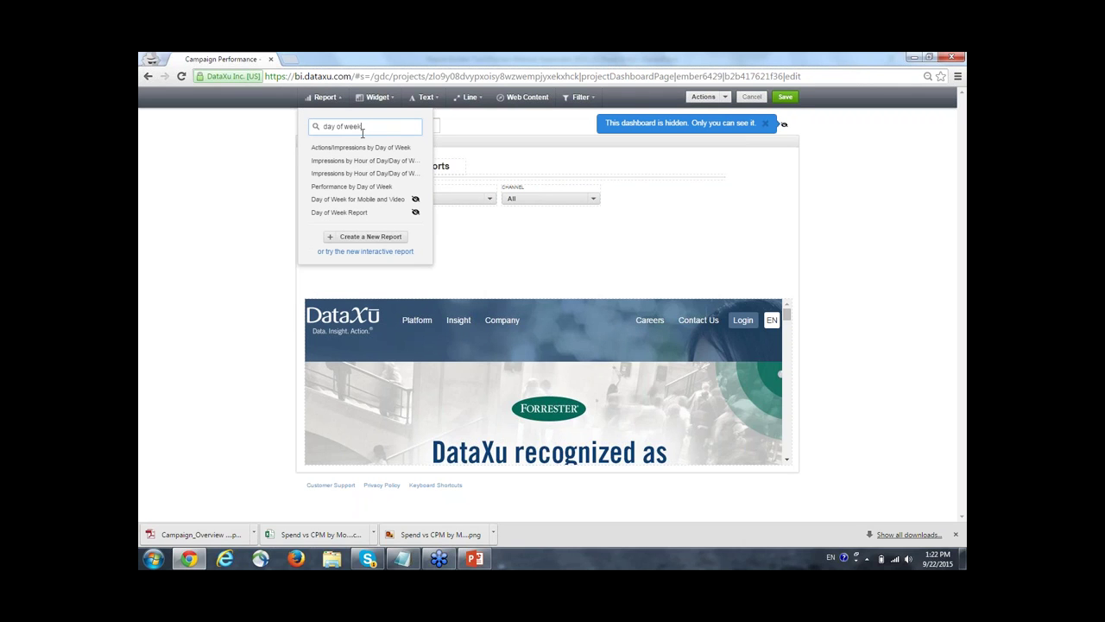
{"action": "left_click", "coordinate": [376, 188]}
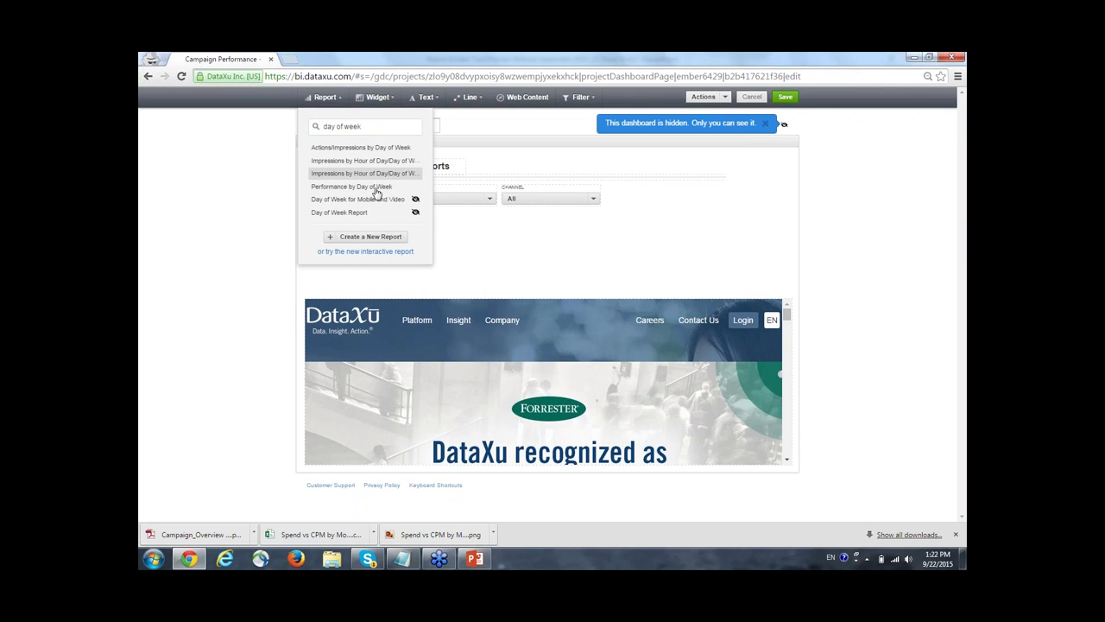
{"action": "left_click", "coordinate": [375, 192]}
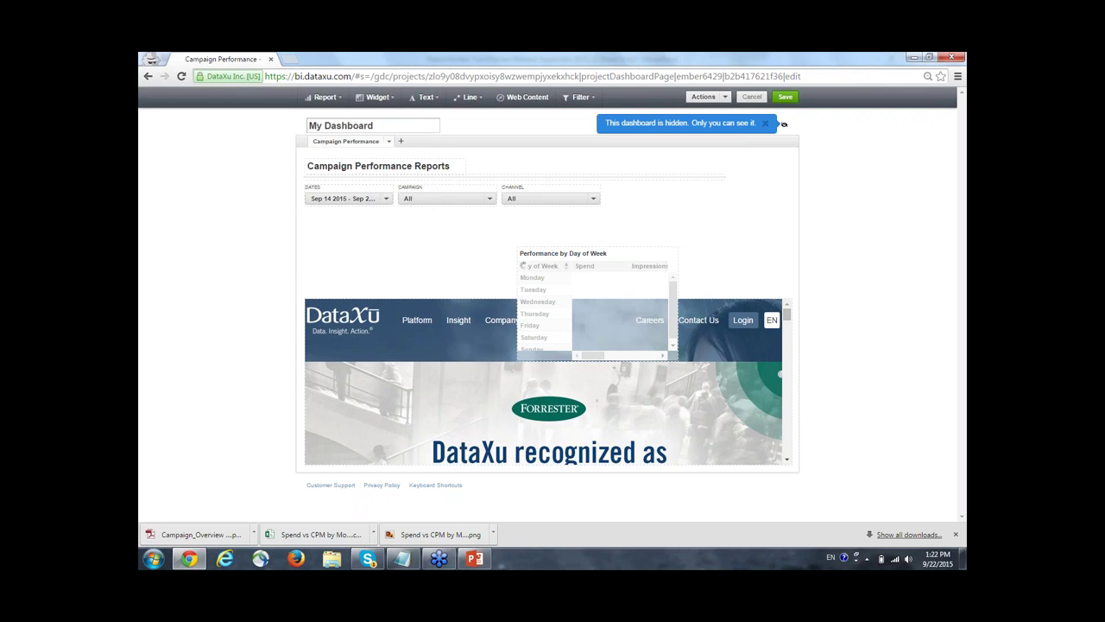
Place the table under the Dates filter, push the web content below it, and widen it through CPA.
{"action": "left_click_drag", "start_coordinate": [420, 246], "coordinate": [320, 218]}
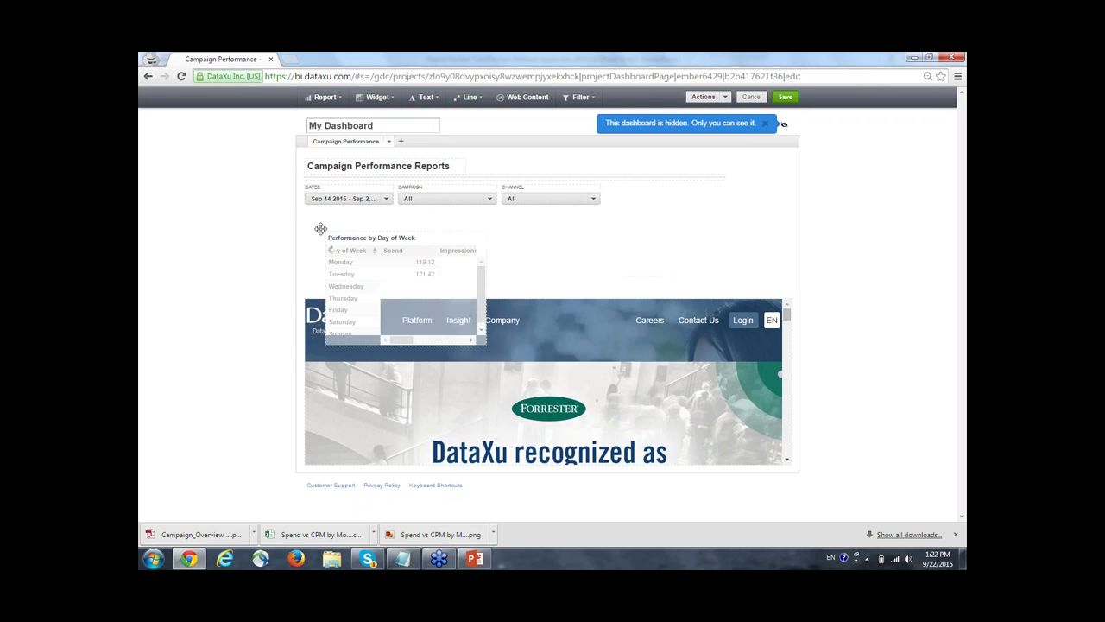
{"action": "left_click_drag", "start_coordinate": [547, 311], "coordinate": [544, 424]}
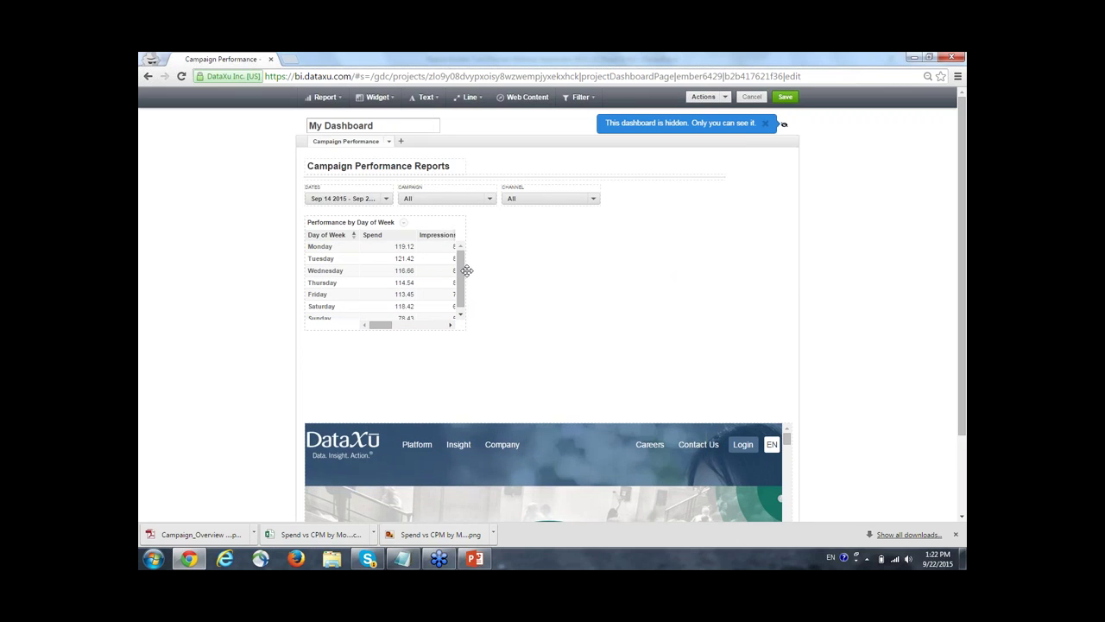
{"action": "left_click", "coordinate": [466, 275]}
{"action": "left_click_drag", "start_coordinate": [492, 269], "coordinate": [679, 273]}
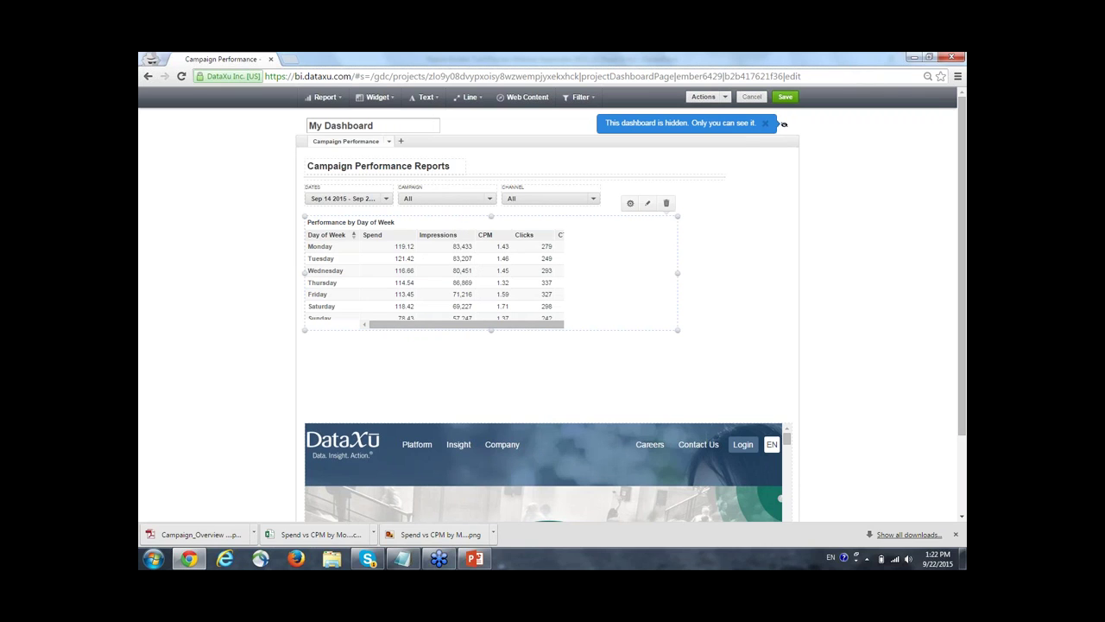
{"action": "left_click_drag", "start_coordinate": [681, 271], "coordinate": [719, 272]}
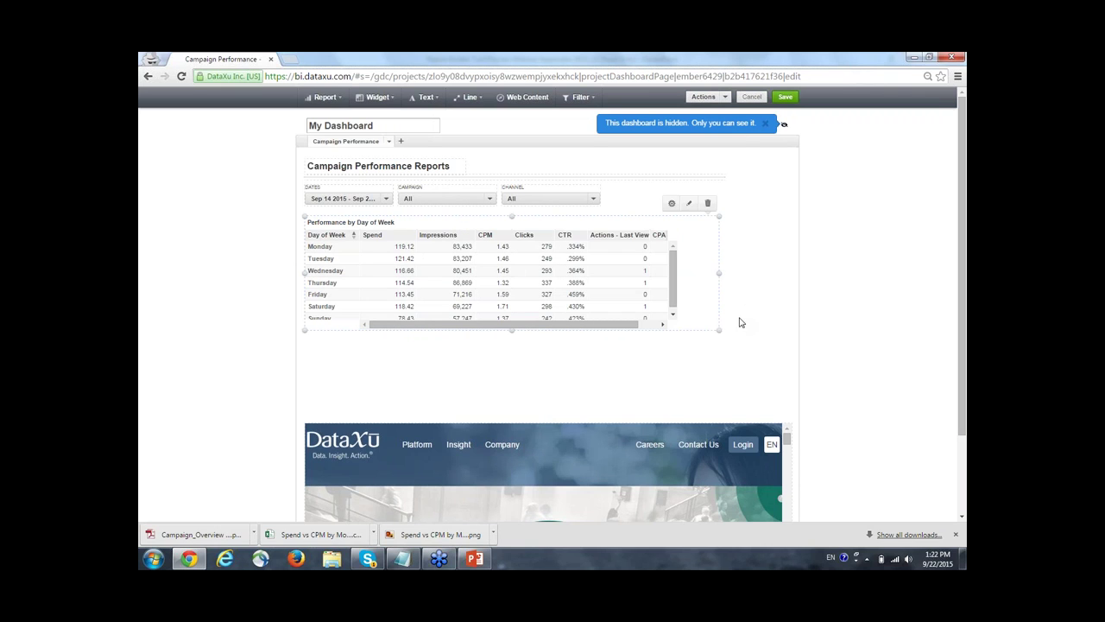
{"action": "left_click", "coordinate": [672, 205]}
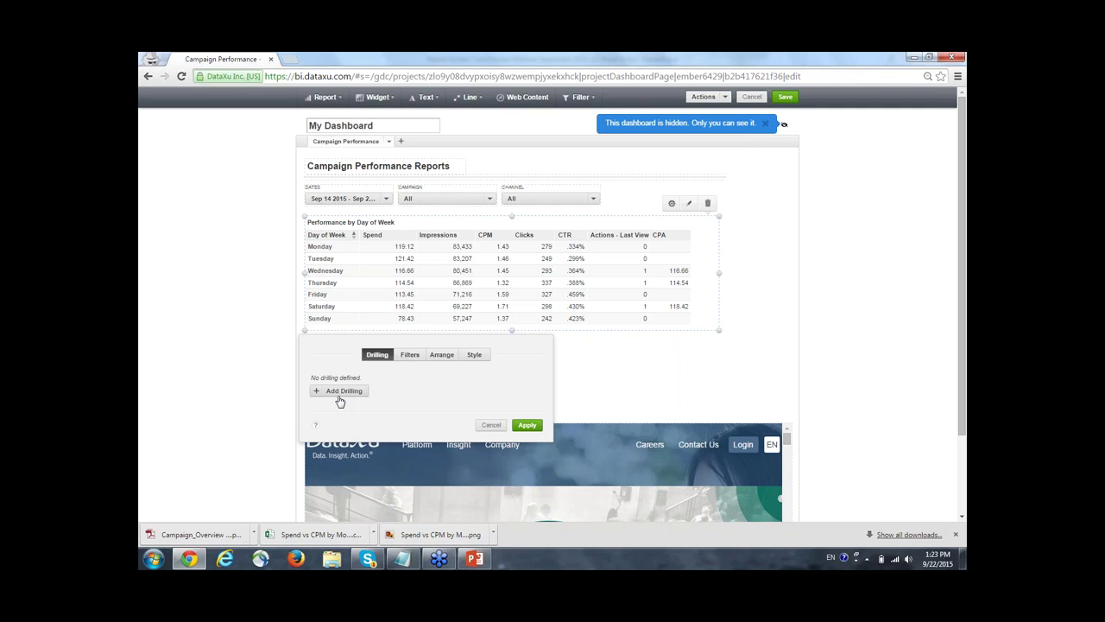
Add a table drilling rule with Day of Week (Mon-Sun) as its source.
{"action": "left_click", "coordinate": [341, 391]}
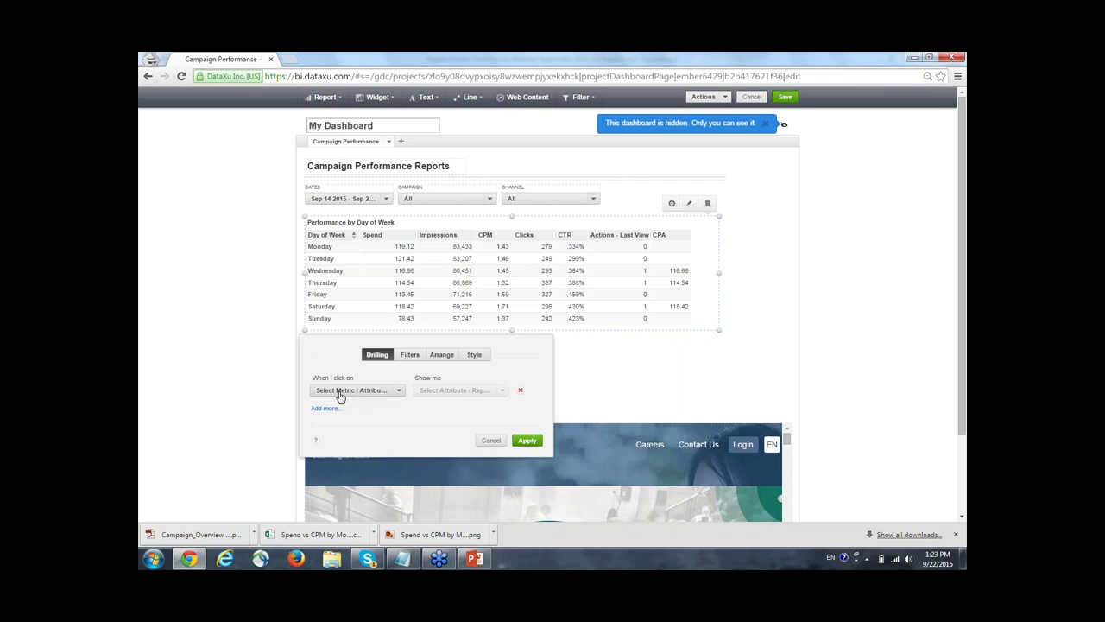
{"action": "left_click", "coordinate": [395, 391]}
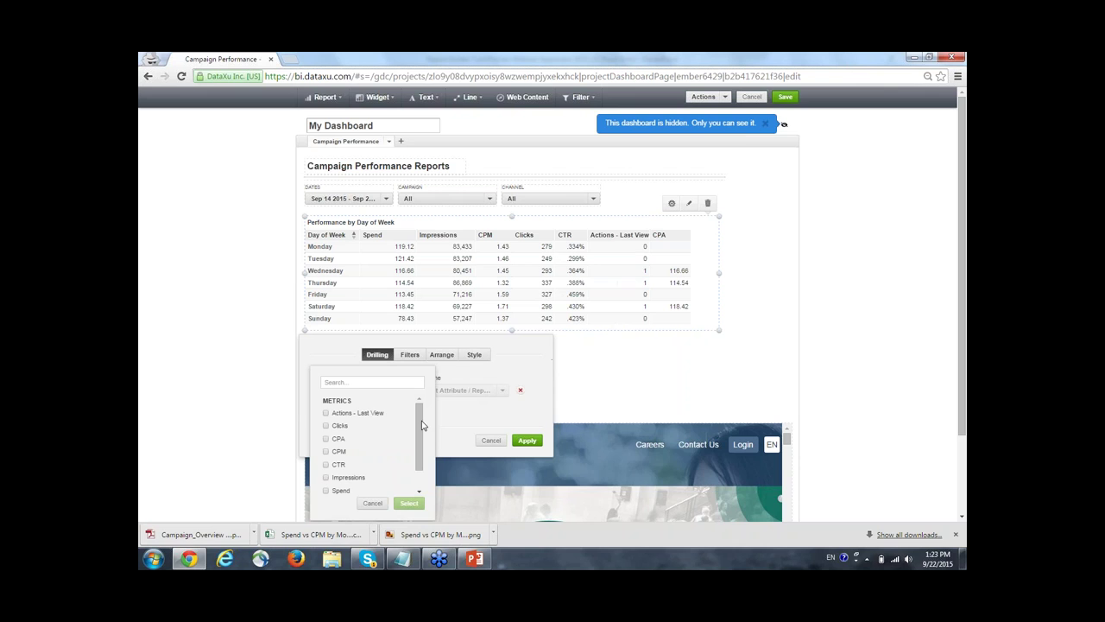
{"action": "scroll", "coordinate": [421, 468], "scroll_direction": "down", "scroll_amount": 1}
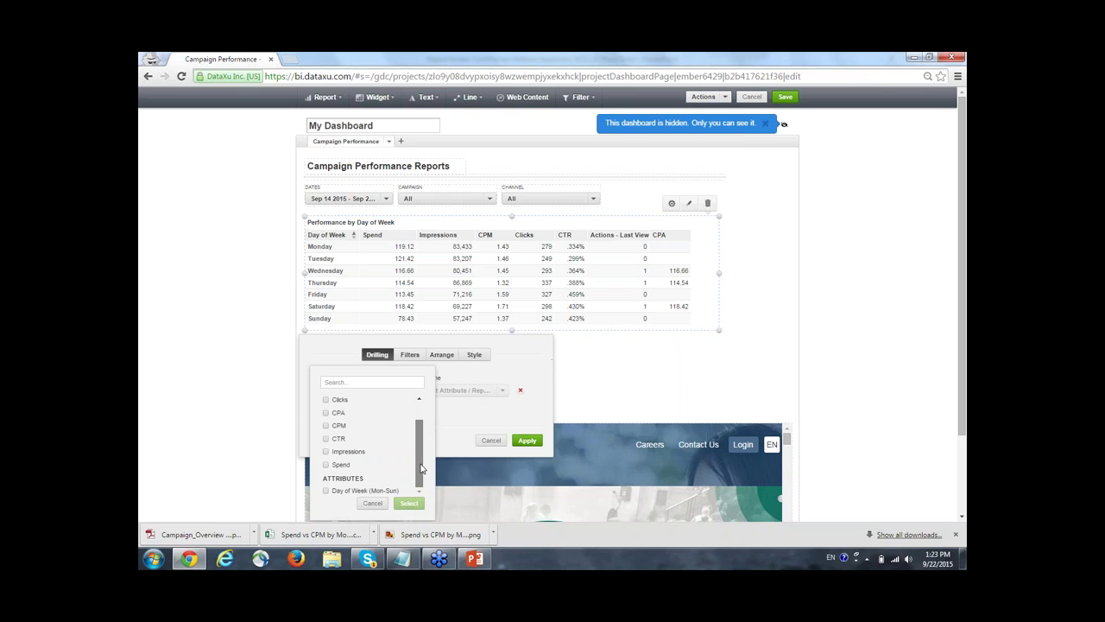
{"action": "left_click", "coordinate": [326, 490]}
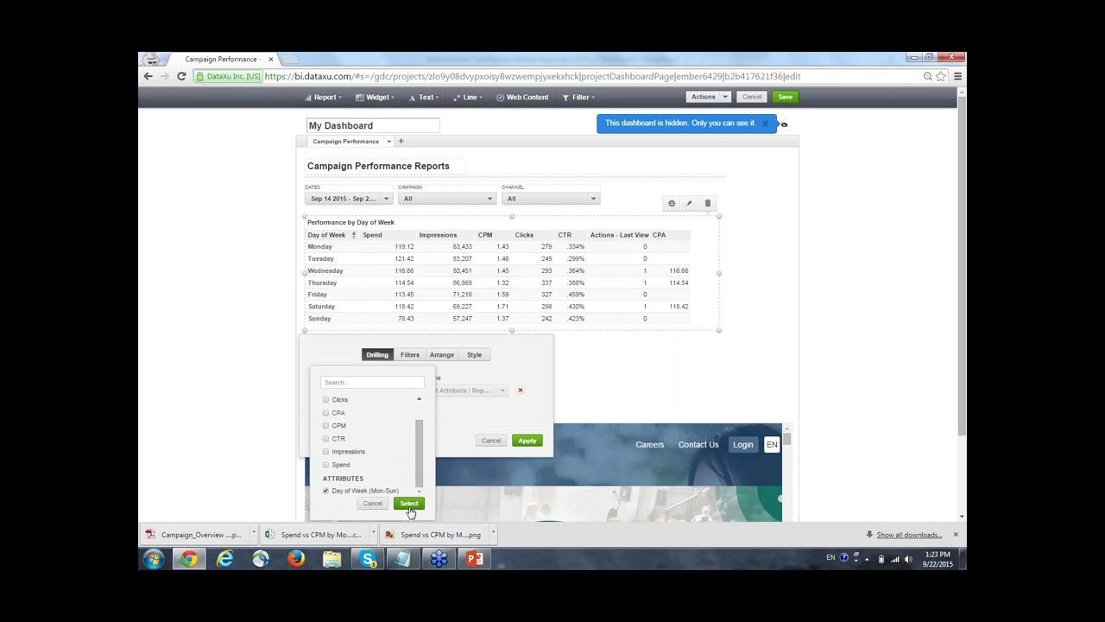
{"action": "left_click", "coordinate": [409, 504]}
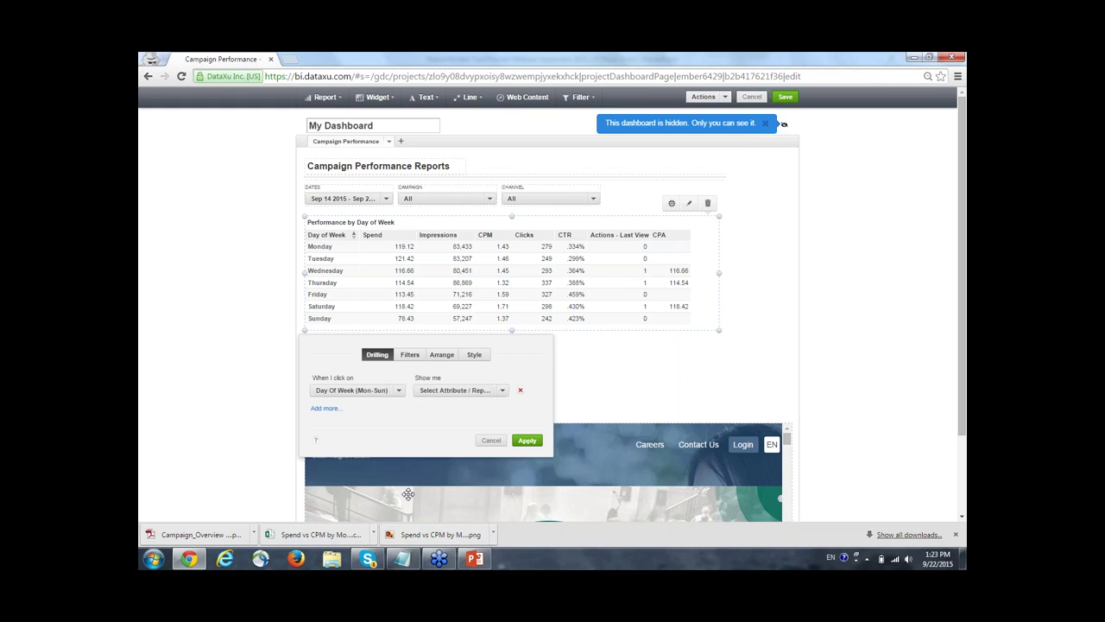
Make the Impressions by Hour of Day report the drill target and apply the setting.
{"action": "left_click", "coordinate": [504, 393]}
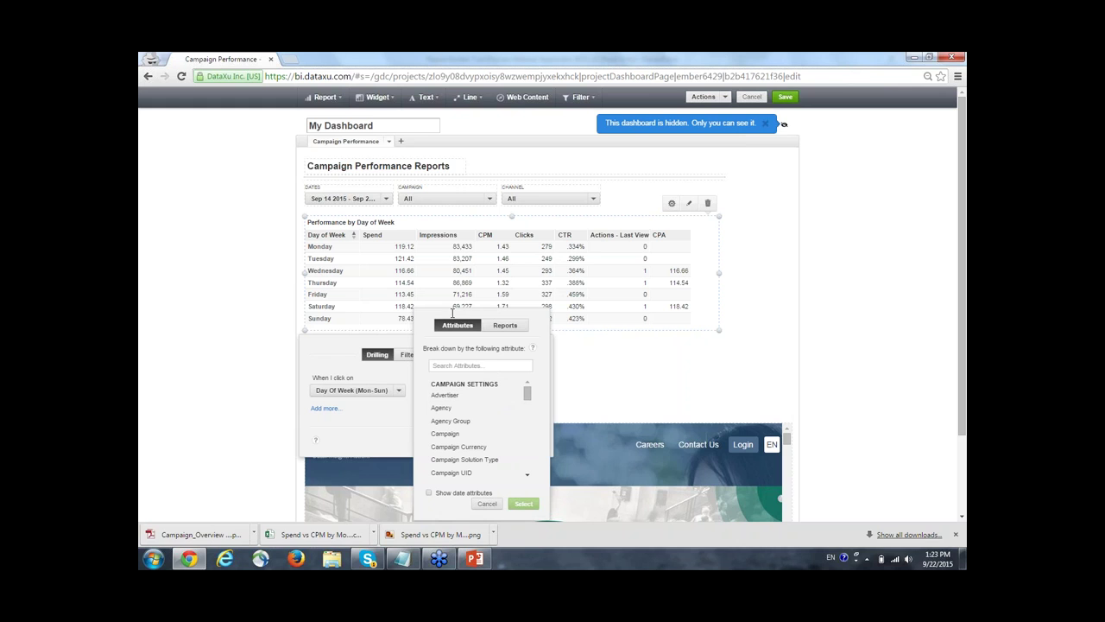
{"action": "left_click", "coordinate": [505, 326]}
{"action": "left_click", "coordinate": [459, 326]}
{"action": "left_click", "coordinate": [498, 325]}
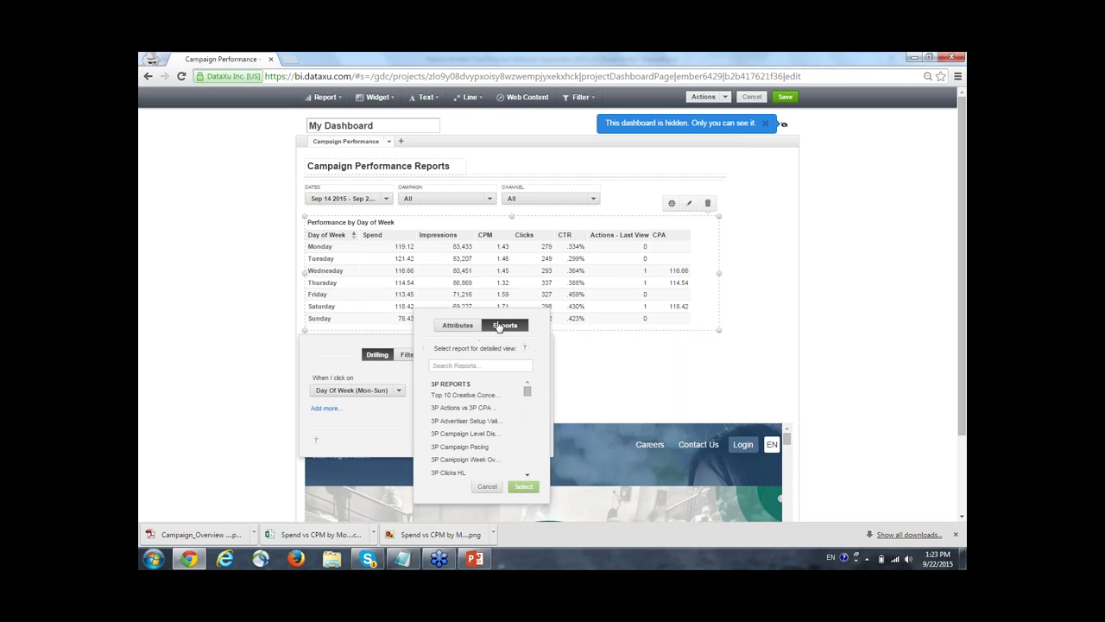
{"action": "left_click", "coordinate": [483, 366]}
{"action": "type", "text": "hour"}
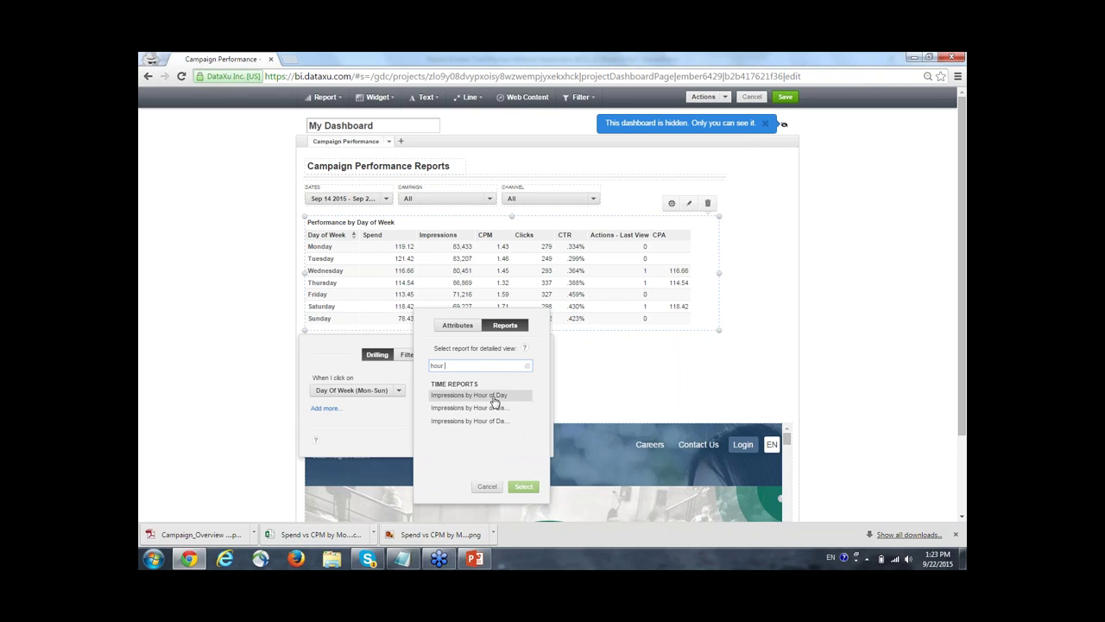
{"action": "left_click", "coordinate": [494, 398]}
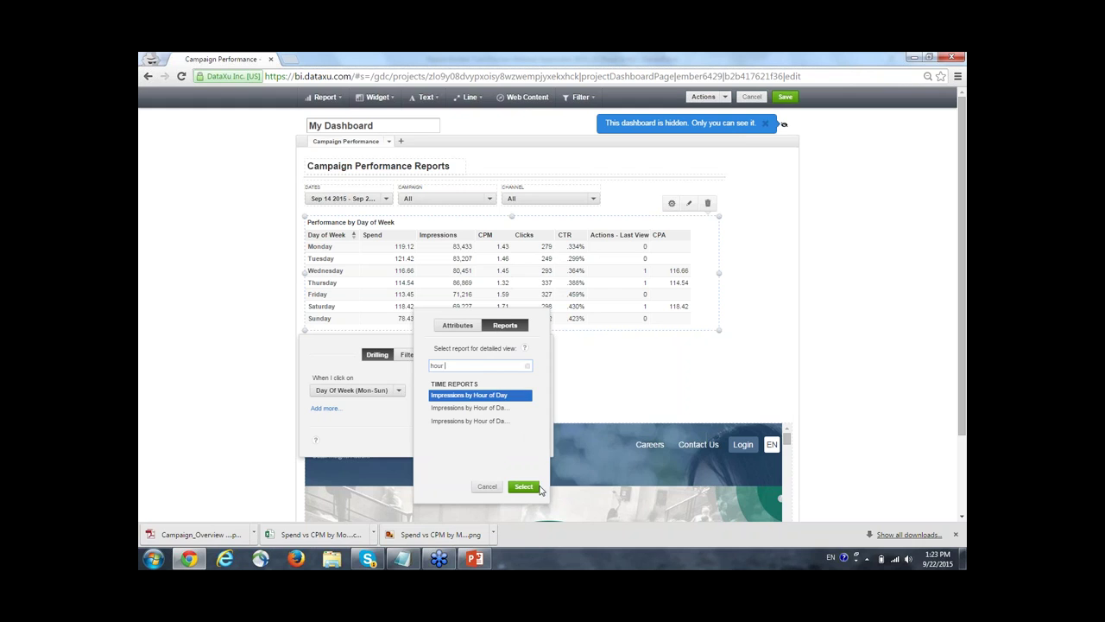
{"action": "key", "text": "Return"}
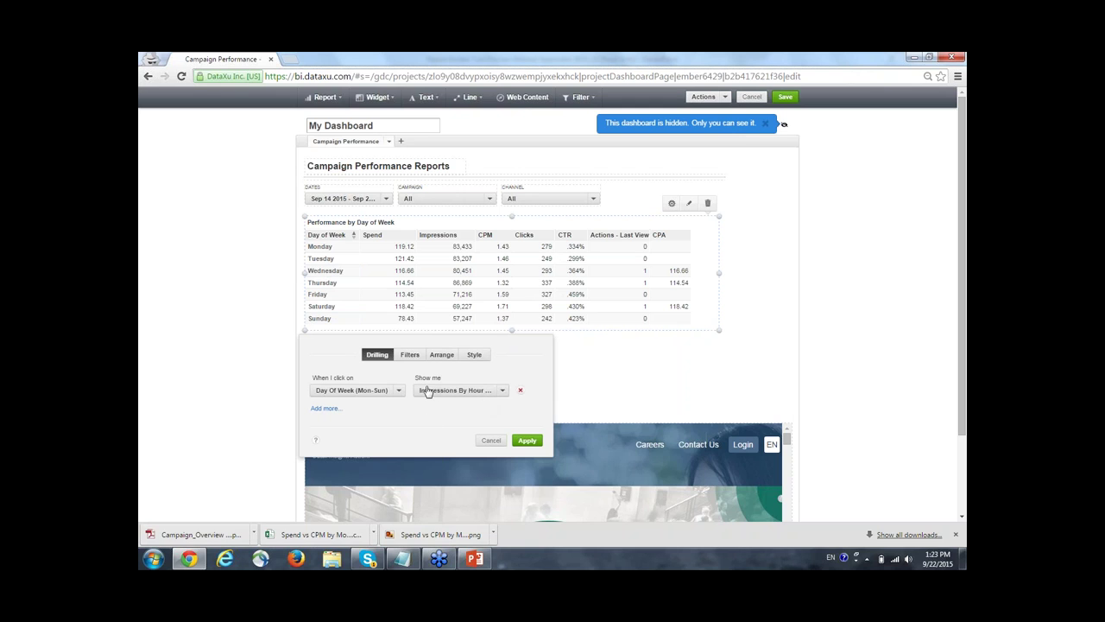
{"action": "left_click", "coordinate": [529, 442]}
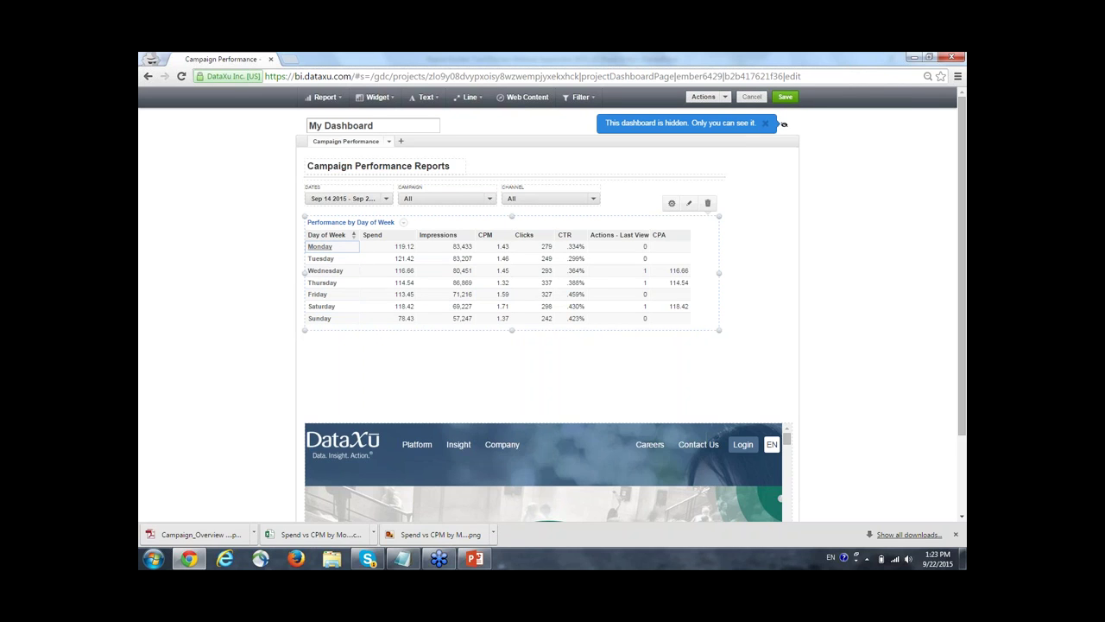
{"action": "left_click", "coordinate": [319, 246]}
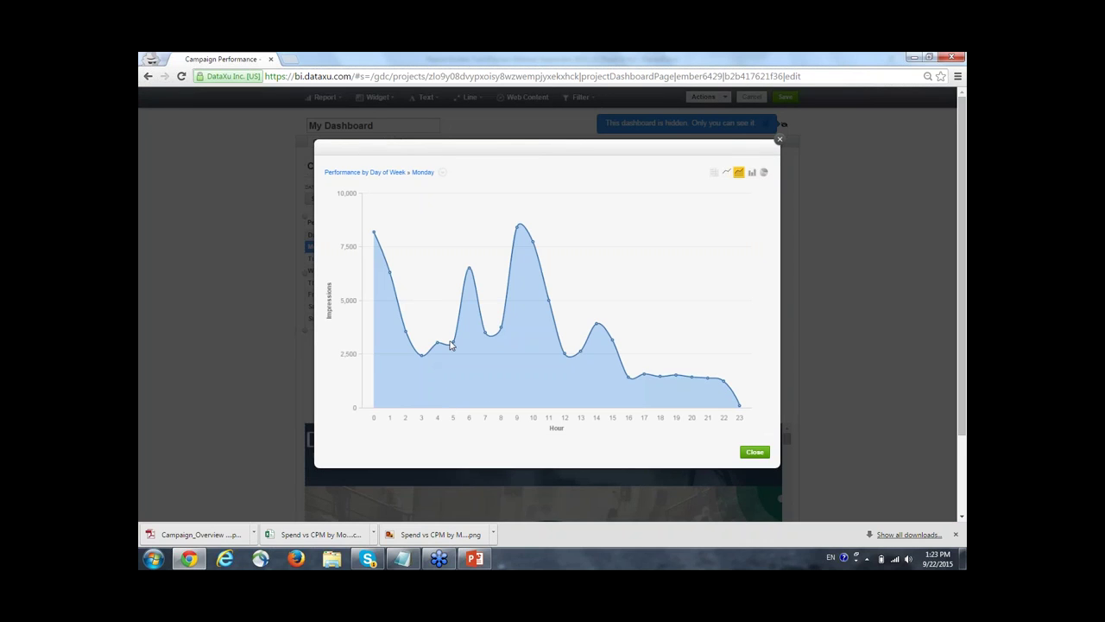
{"action": "left_click", "coordinate": [755, 453]}
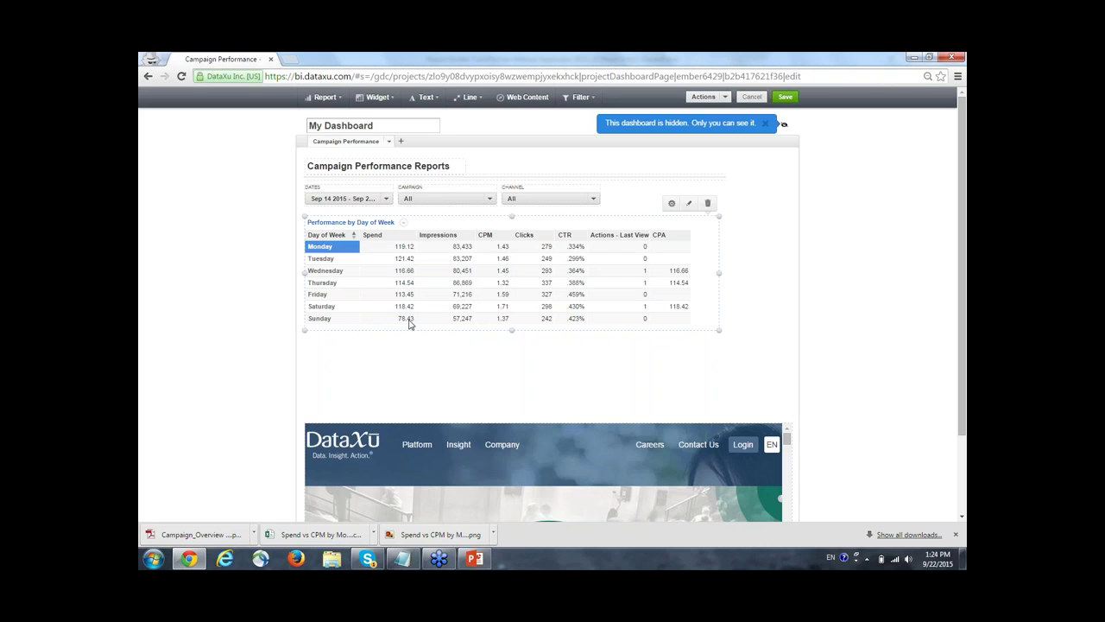
{"action": "left_click", "coordinate": [322, 321]}
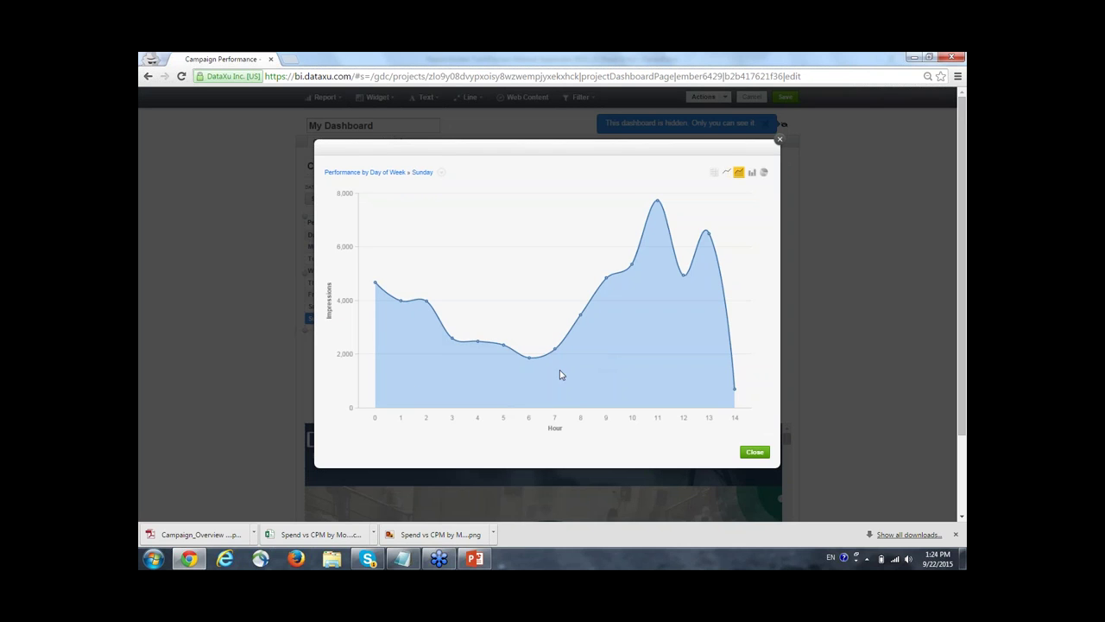
{"action": "left_click", "coordinate": [780, 143]}
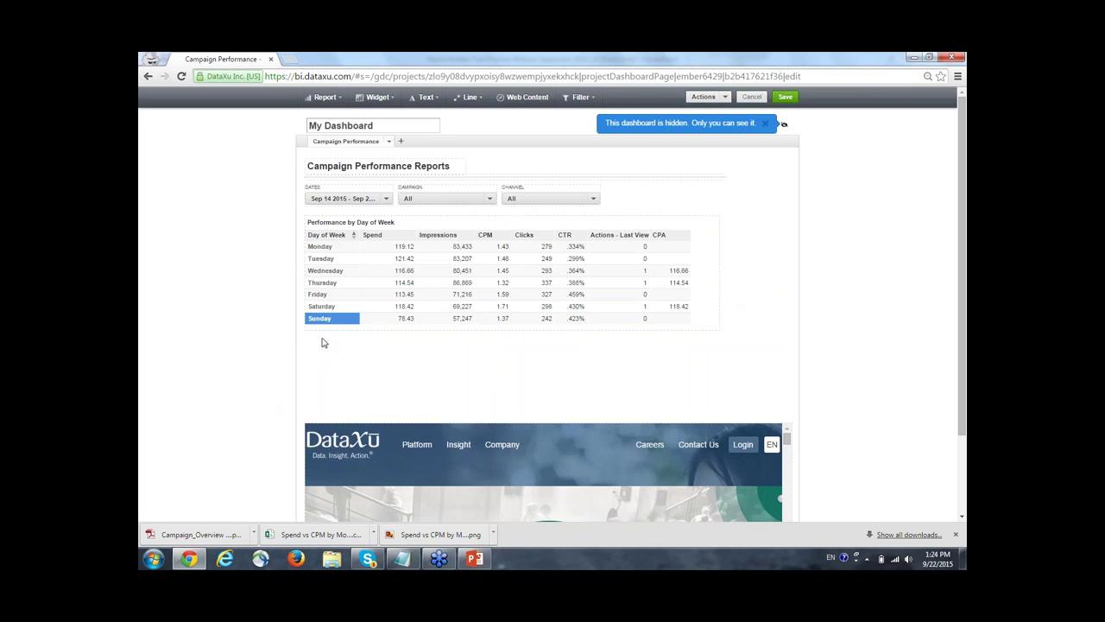
Add a description text box under the table reading 'For more information on Pacing, please click here'.
{"action": "left_click", "coordinate": [429, 98]}
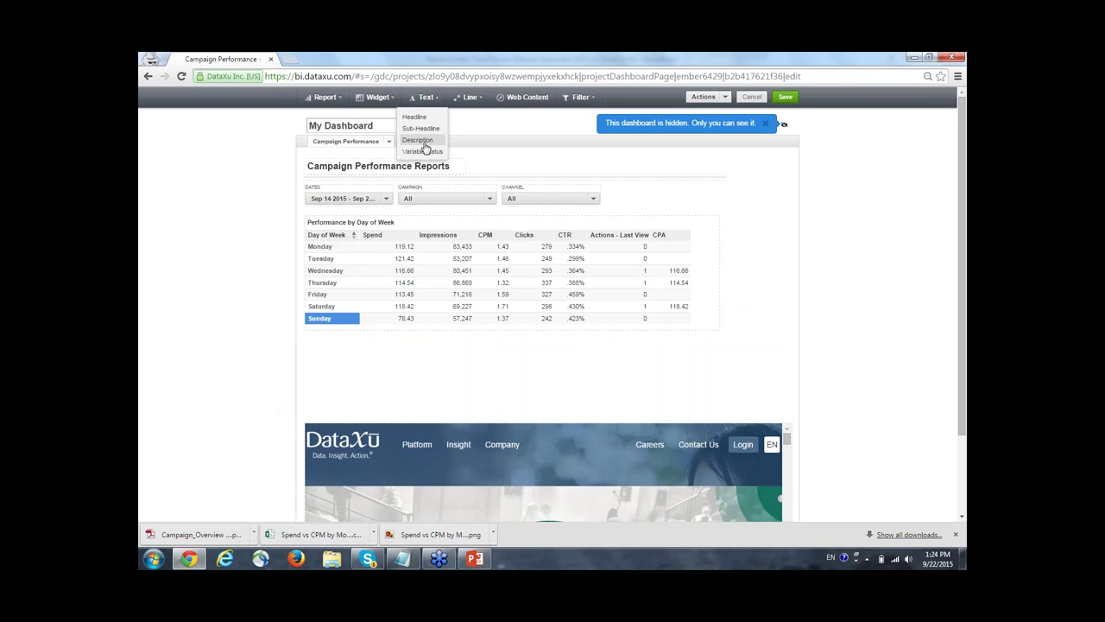
{"action": "left_click", "coordinate": [424, 146]}
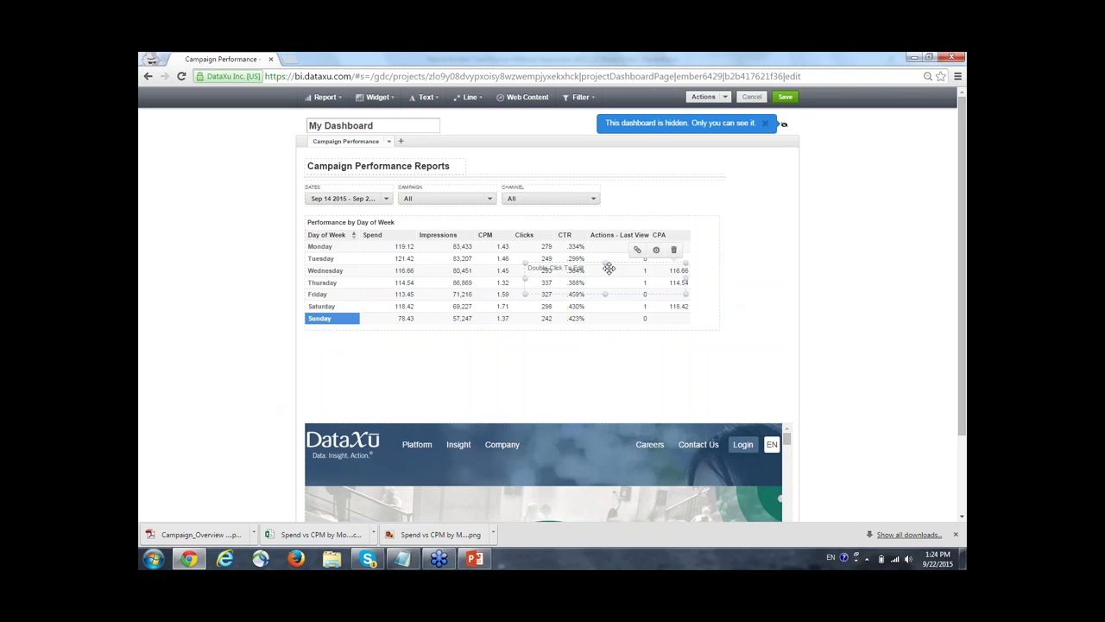
{"action": "left_click_drag", "start_coordinate": [605, 263], "coordinate": [324, 349]}
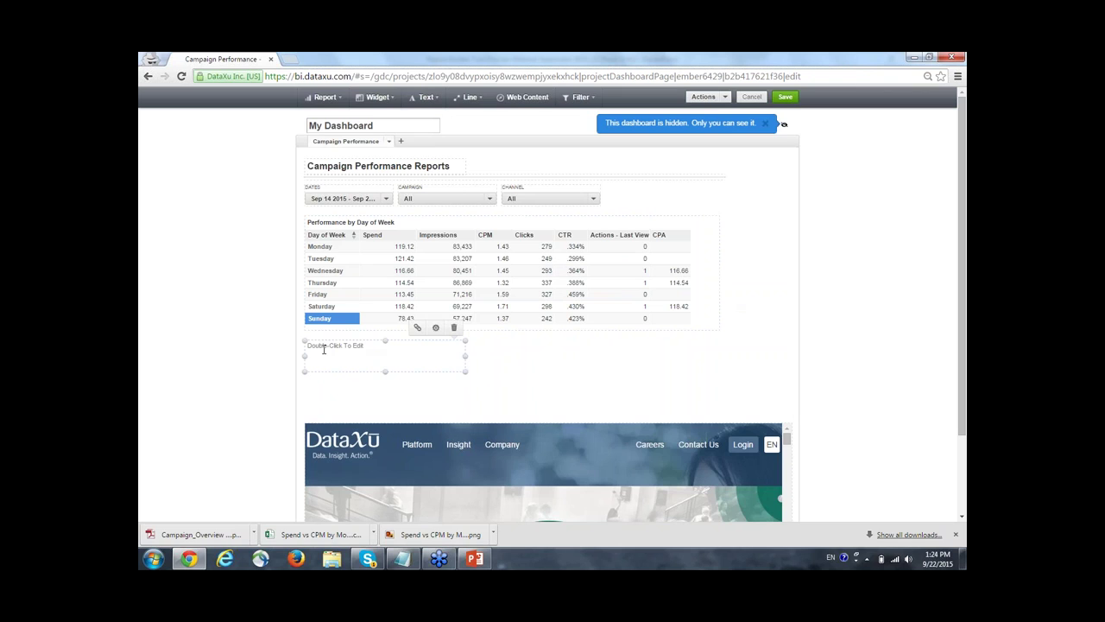
{"action": "double_click", "coordinate": [324, 348]}
{"action": "type", "text": "For more information on Pacing, please click here"}
Open the Pacing dashboard at bi.dataxu.com in a new incognito tab, then return to Campaign Performance.
{"action": "left_click", "coordinate": [290, 59]}
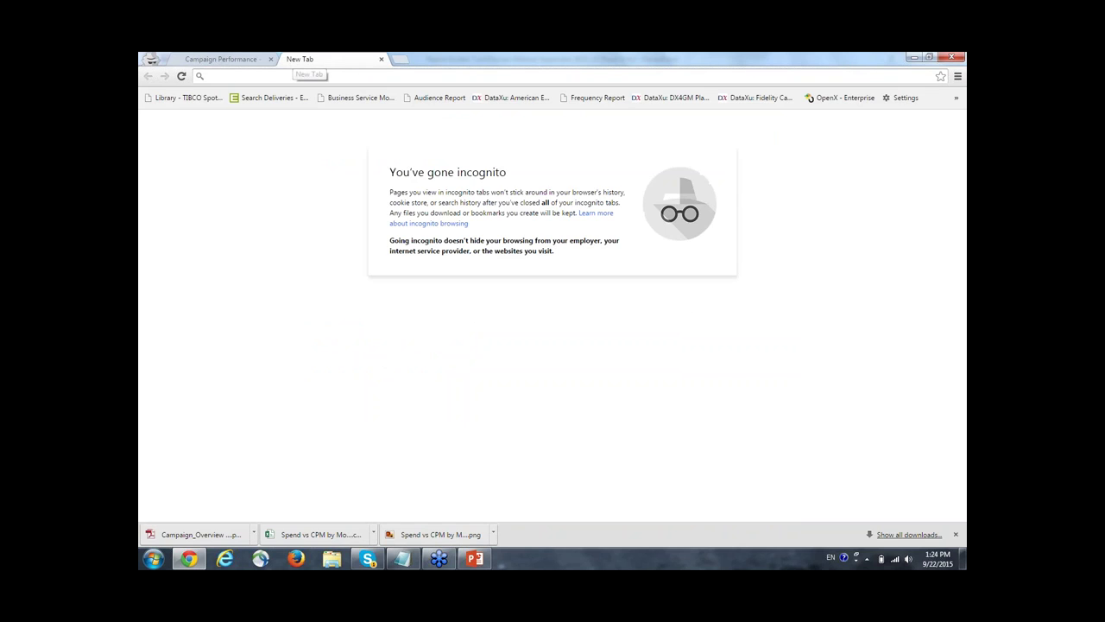
{"action": "type", "text": "bi.dat"}
{"action": "key", "text": "Return"}
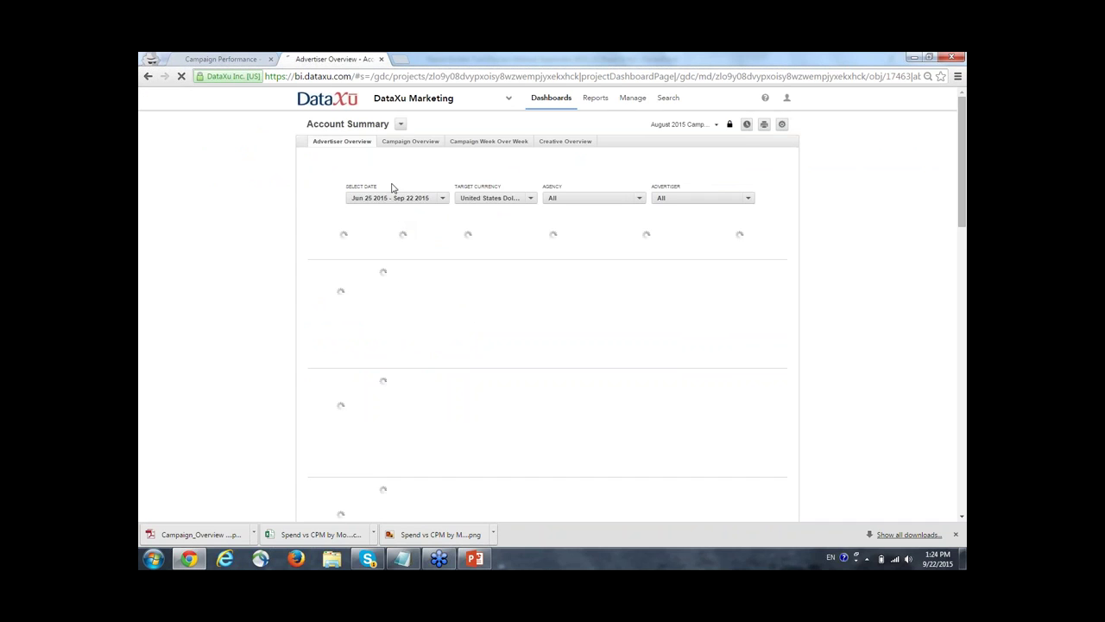
{"action": "left_click", "coordinate": [401, 123]}
{"action": "left_click", "coordinate": [325, 208]}
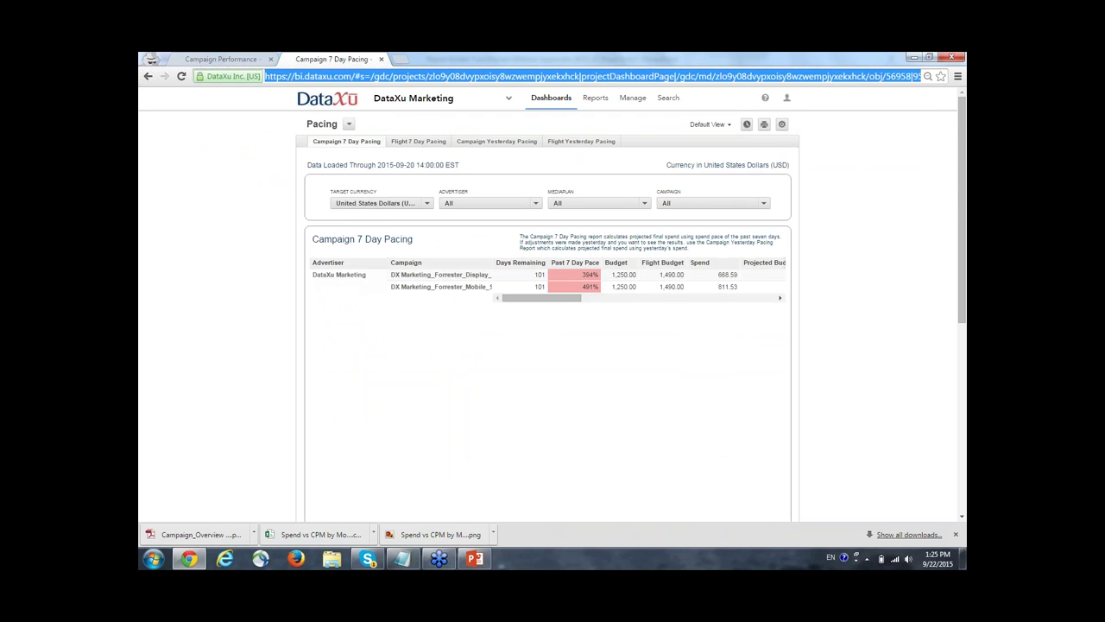
{"action": "left_click", "coordinate": [222, 61]}
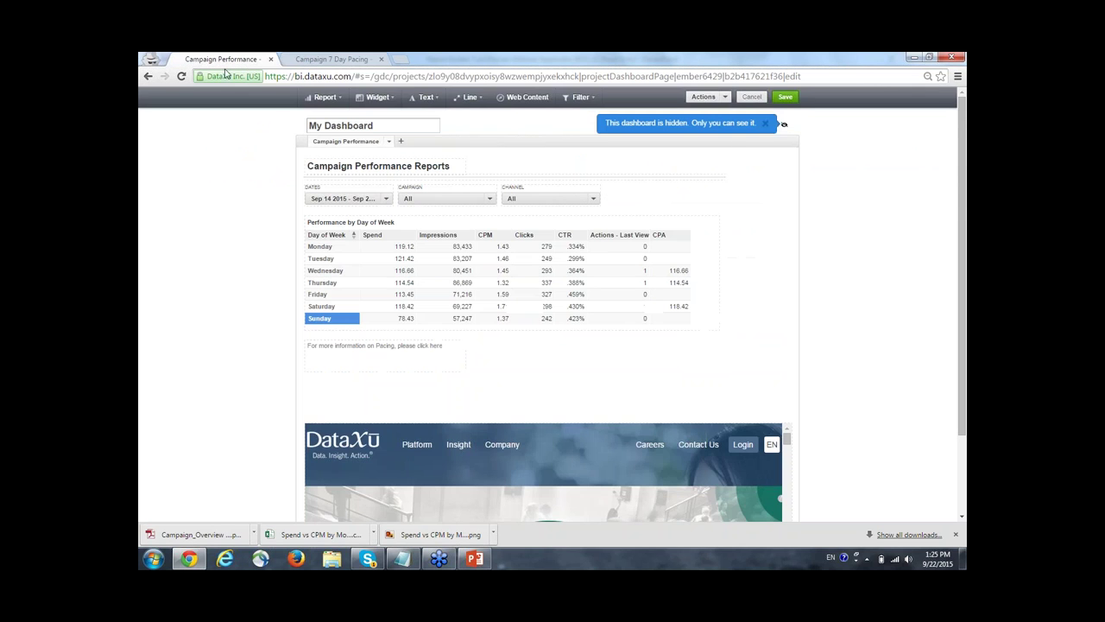
Turn the word 'here' in the pacing text into a link to the pasted Pacing dashboard URL.
{"action": "left_click", "coordinate": [445, 350]}
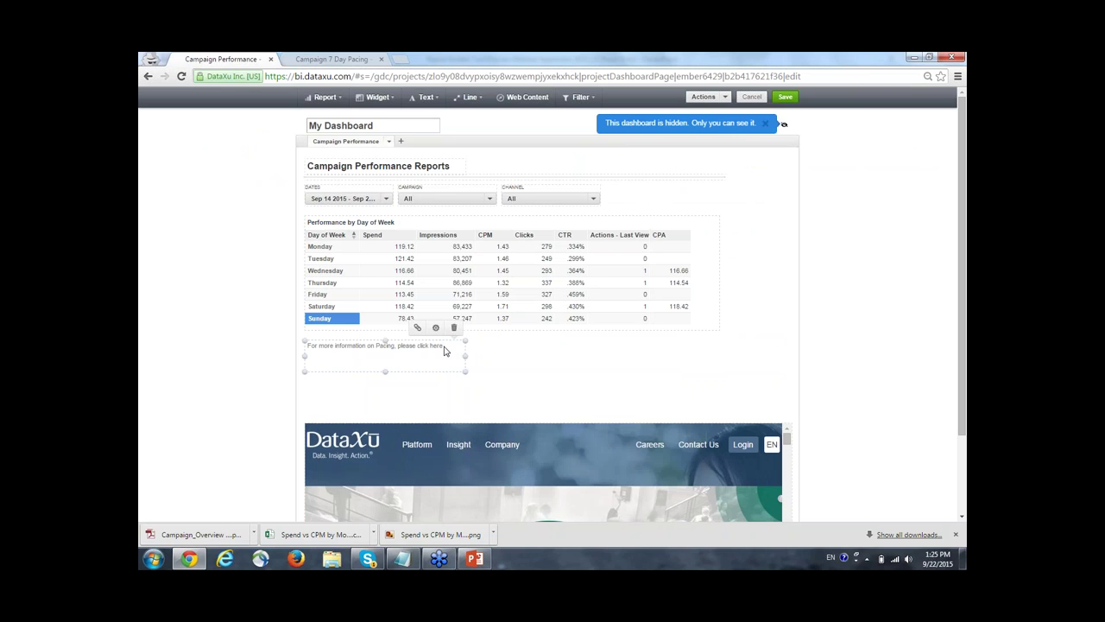
{"action": "left_click_drag", "start_coordinate": [443, 346], "coordinate": [431, 346]}
{"action": "left_click", "coordinate": [419, 328]}
{"action": "left_click", "coordinate": [501, 303]}
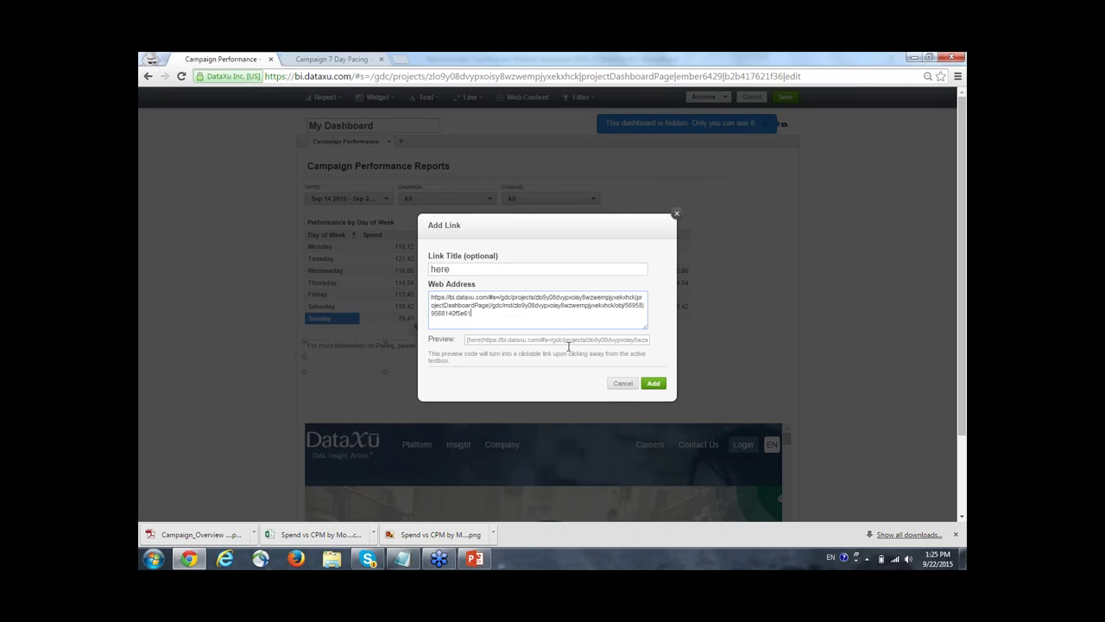
{"action": "left_click", "coordinate": [648, 384]}
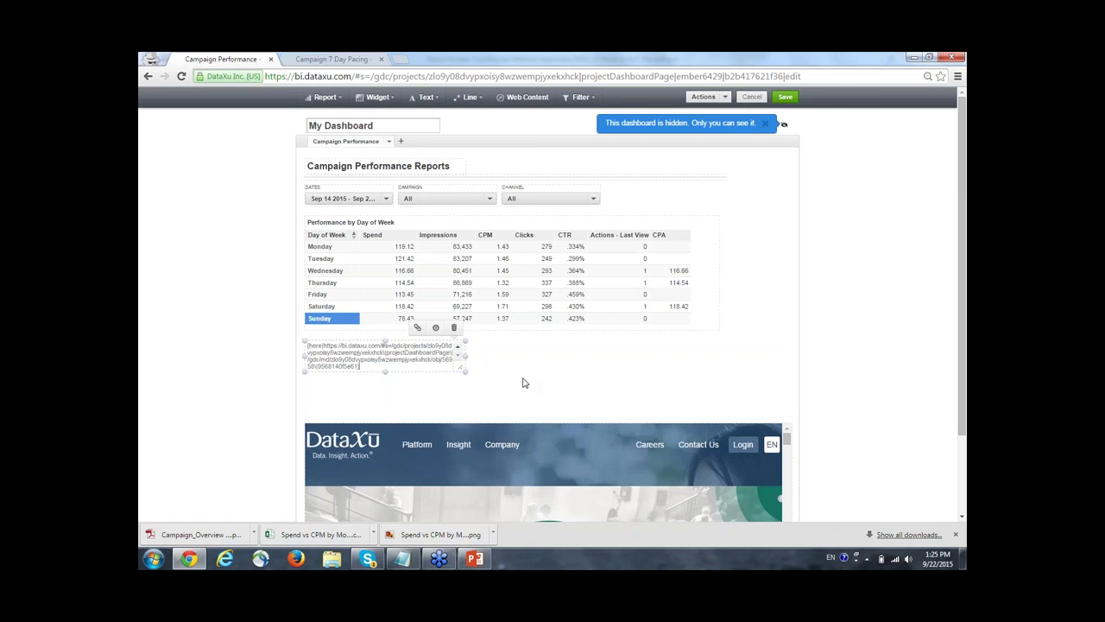
{"action": "left_click", "coordinate": [524, 383]}
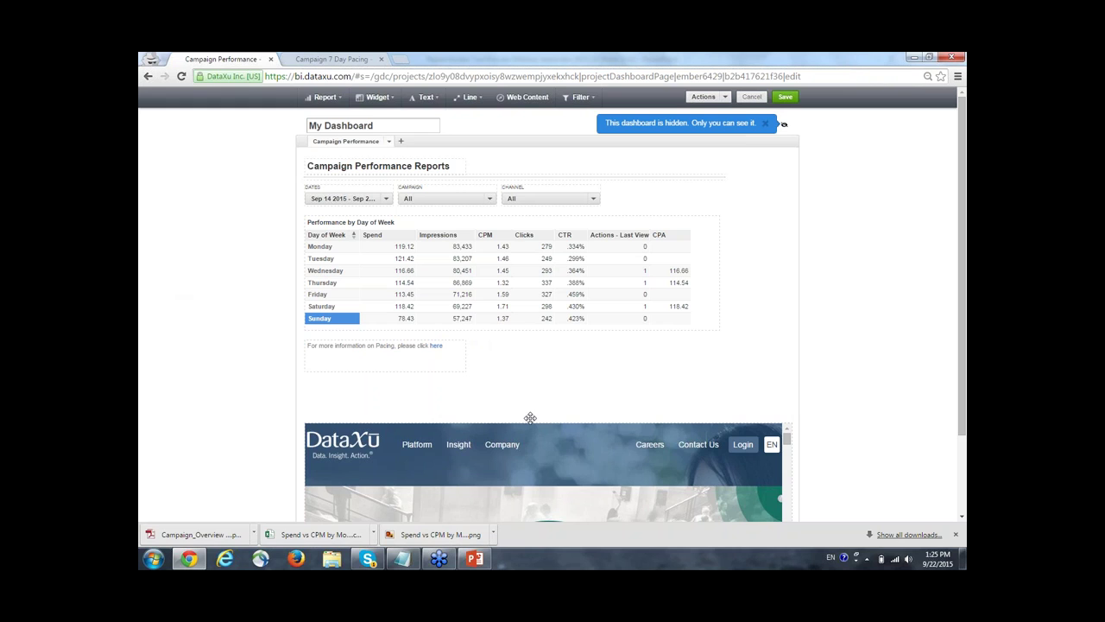
Move the DataXu web content up directly beneath the pacing link text and review the dashboard list.
{"action": "left_click_drag", "start_coordinate": [530, 418], "coordinate": [182, 321]}
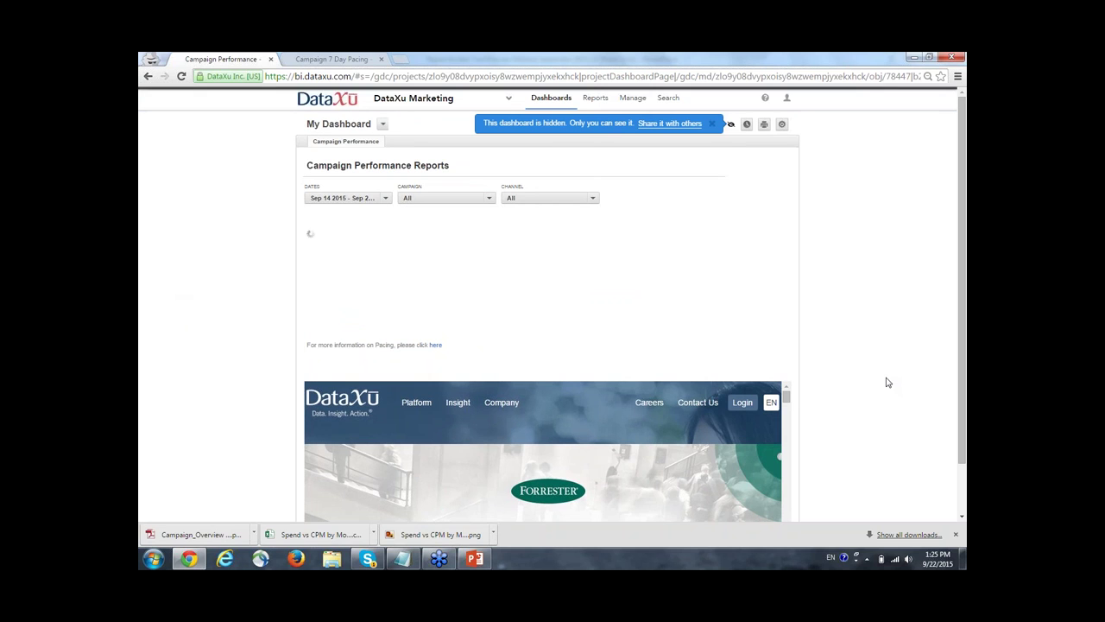
{"action": "left_click", "coordinate": [384, 126]}
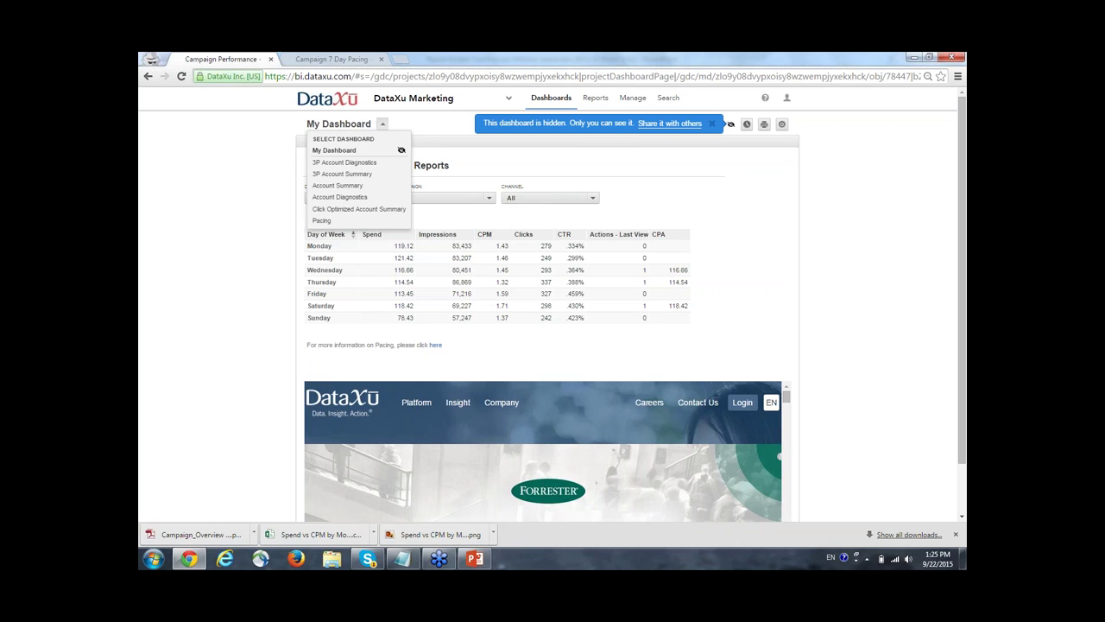
{"action": "left_click", "coordinate": [378, 215]}
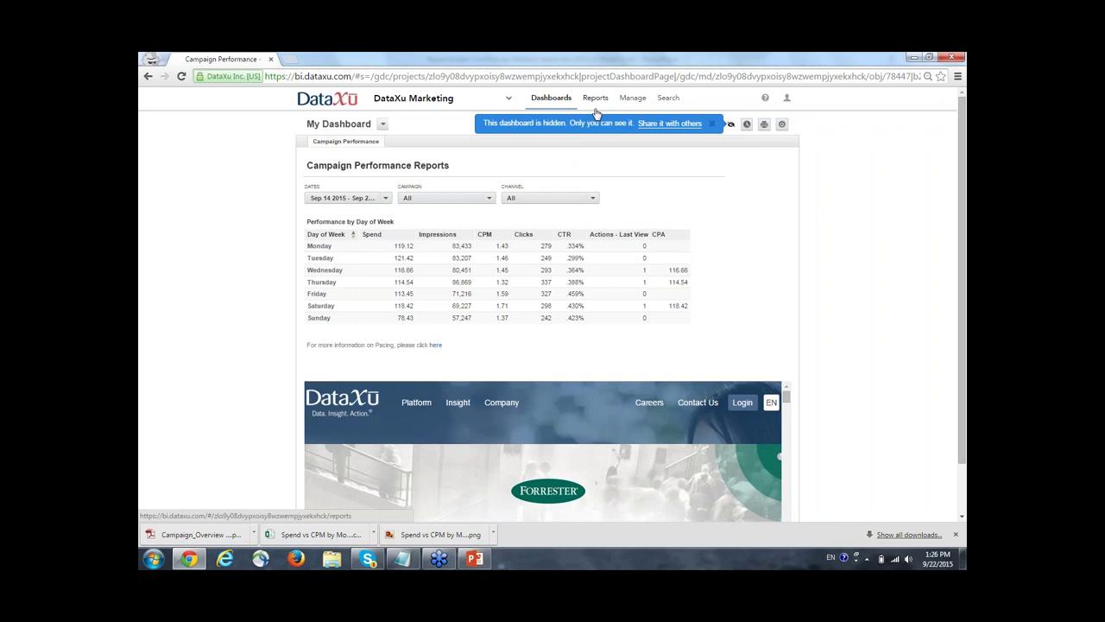
Open the Reports page in a new tab and scroll through the project's report list.
{"action": "right_click", "coordinate": [595, 111]}
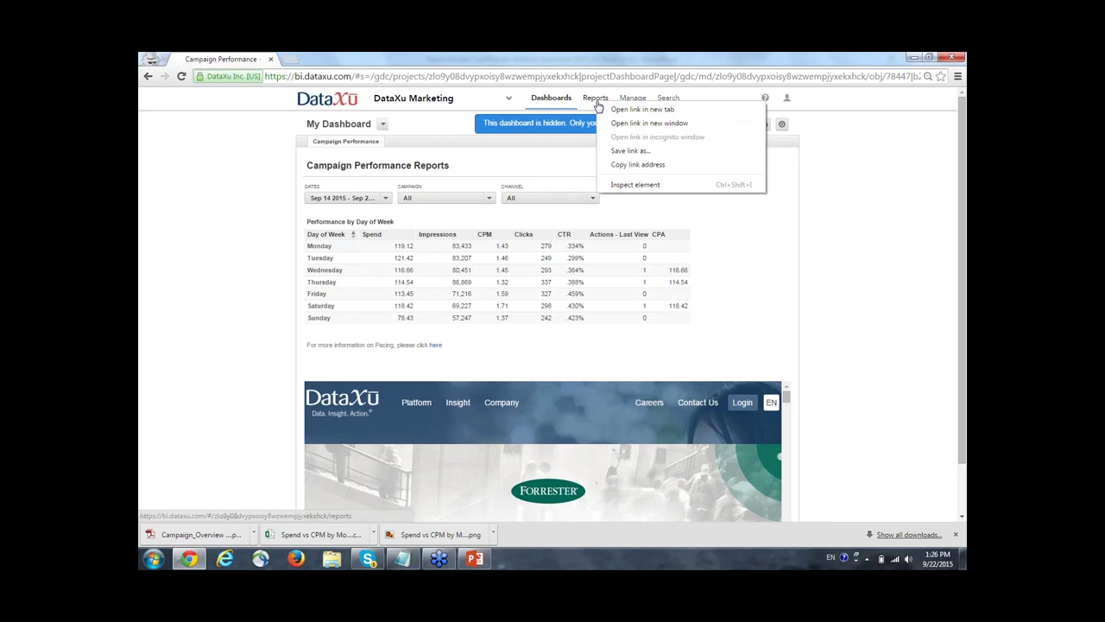
{"action": "left_click", "coordinate": [622, 119]}
{"action": "left_click", "coordinate": [300, 57]}
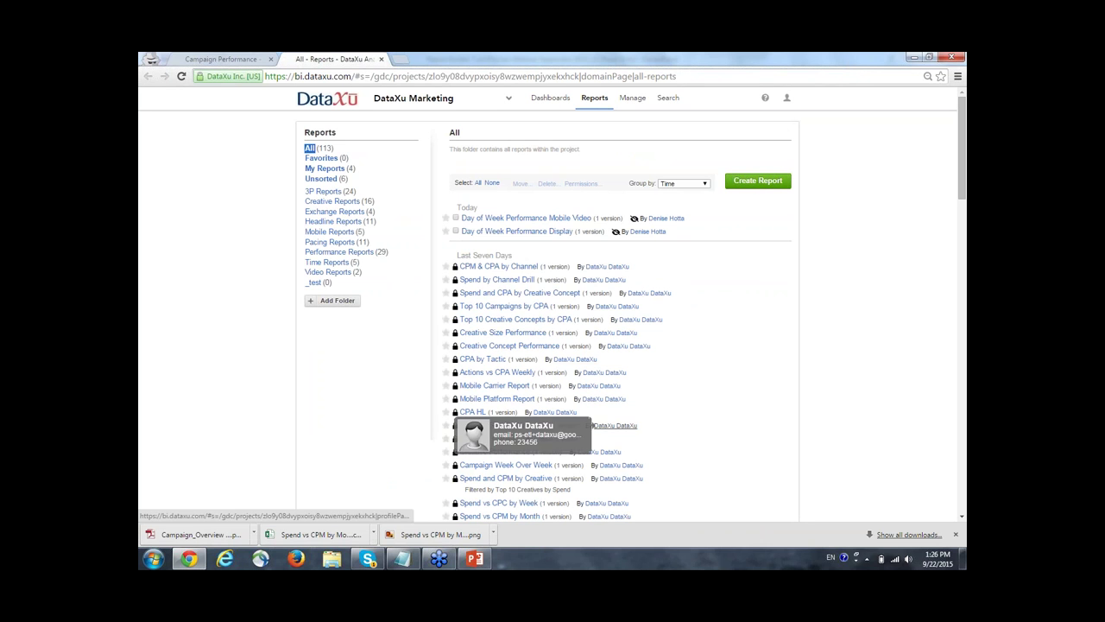
{"action": "scroll", "coordinate": [595, 425], "scroll_direction": "down", "scroll_amount": 4}
{"action": "scroll", "coordinate": [615, 429], "scroll_direction": "up", "scroll_amount": 2}
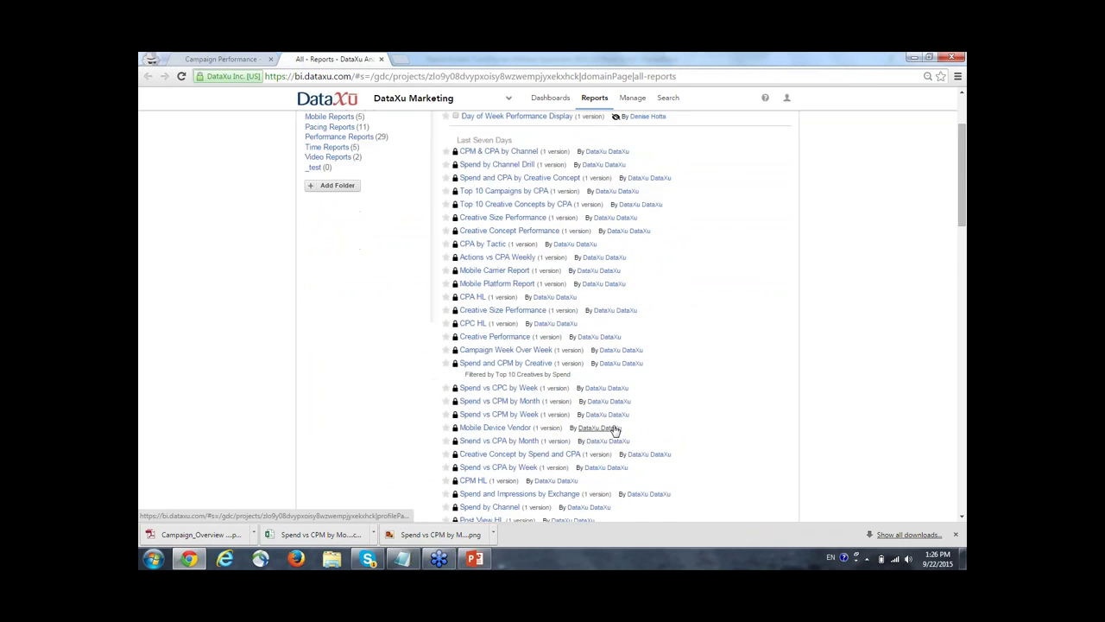
{"action": "scroll", "coordinate": [615, 429], "scroll_direction": "up", "scroll_amount": 2}
{"action": "scroll", "coordinate": [539, 431], "scroll_direction": "down", "scroll_amount": 2}
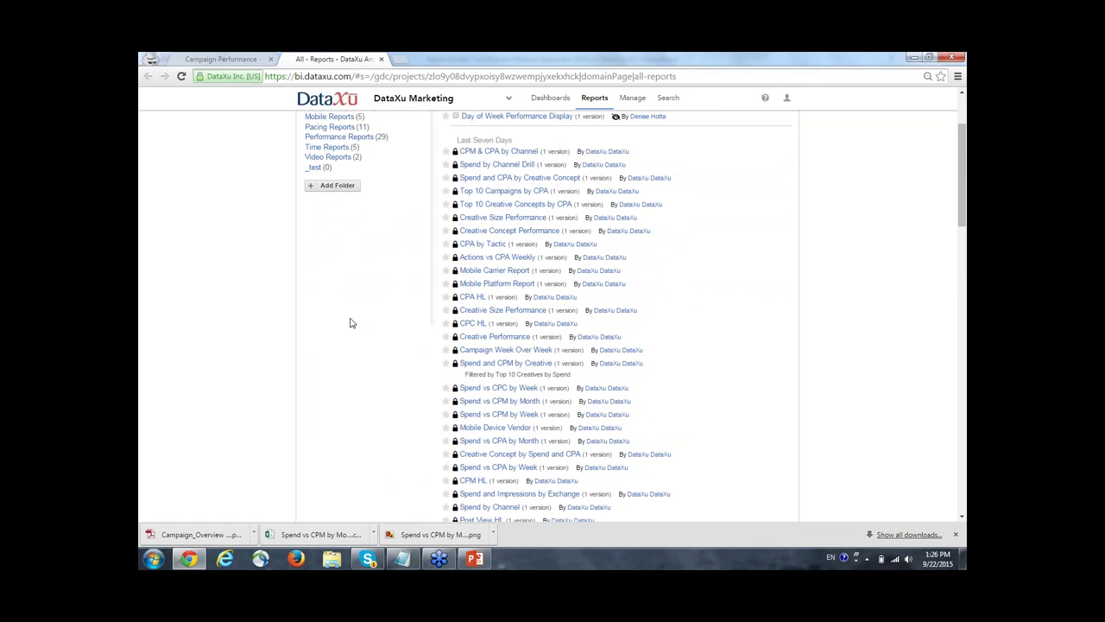
{"action": "scroll", "coordinate": [368, 409], "scroll_direction": "up", "scroll_amount": 2}
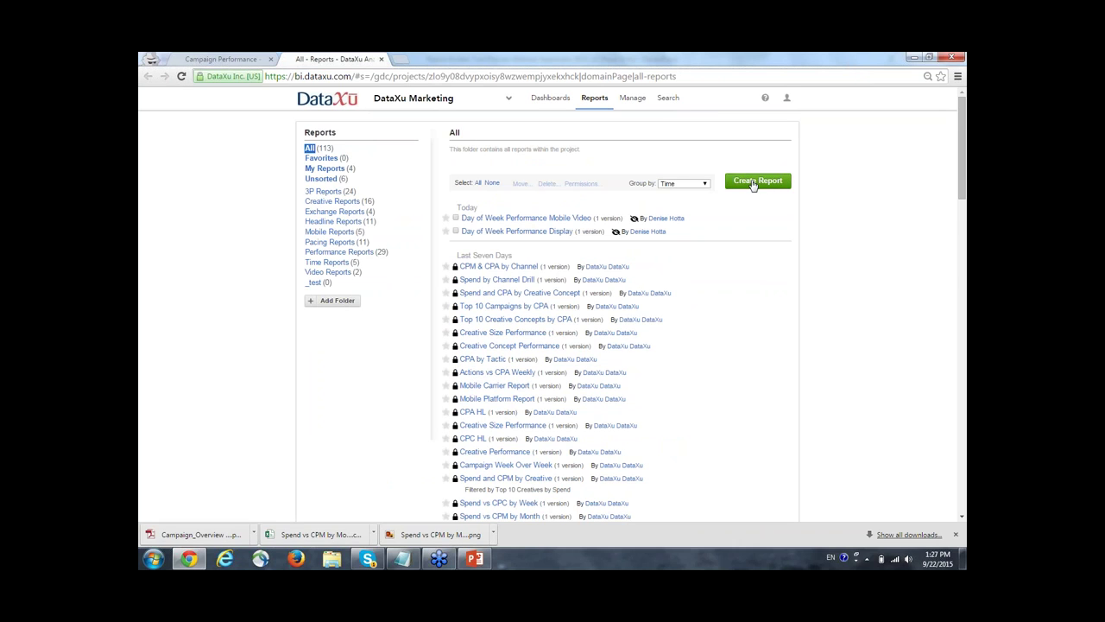
Create a new report of the Impressions metric broken down by Day of Week (Mon-Sun).
{"action": "left_click", "coordinate": [753, 182]}
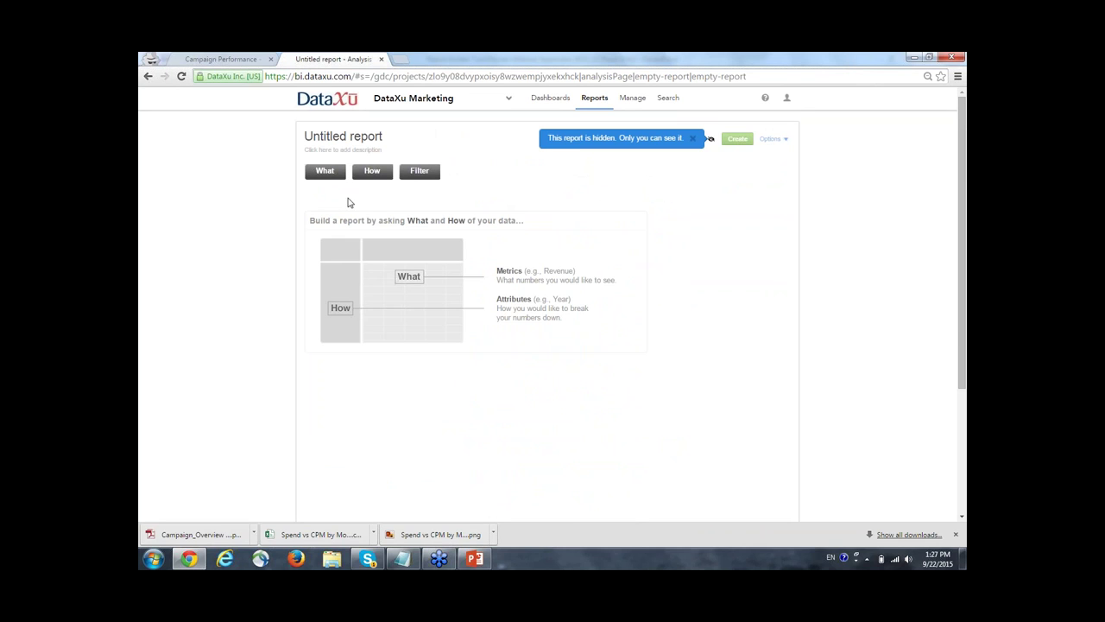
{"action": "left_click", "coordinate": [329, 172]}
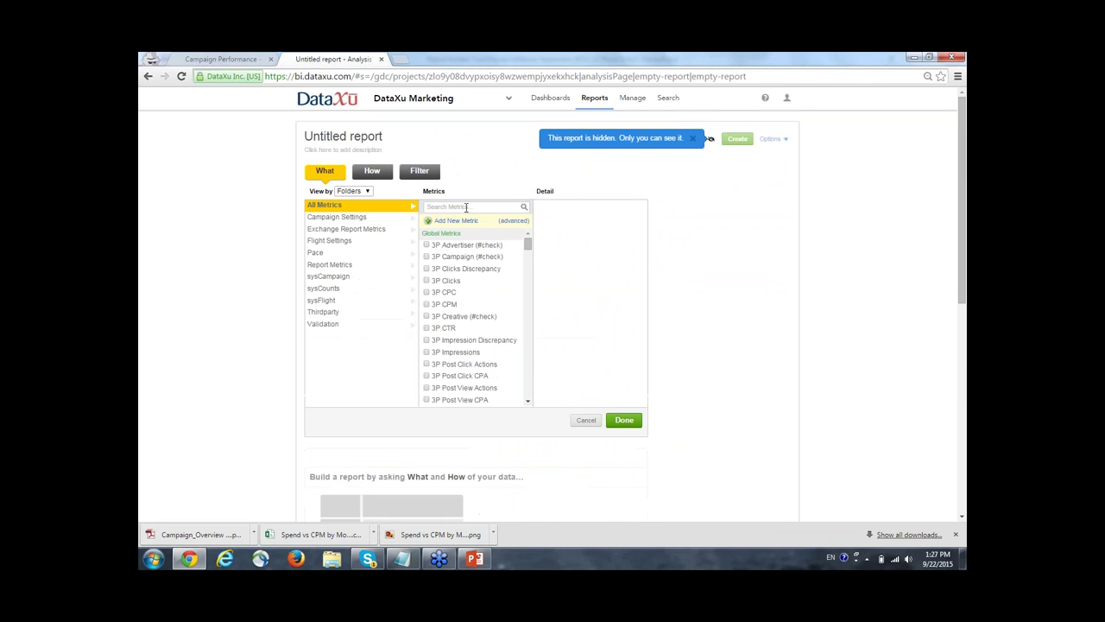
{"action": "type", "text": "impressions"}
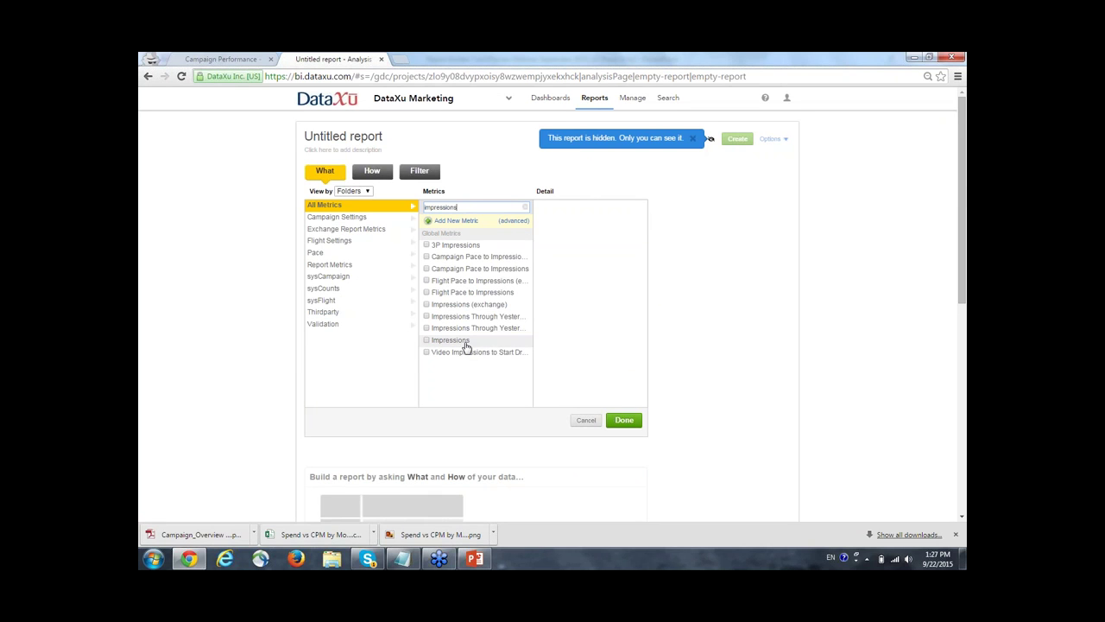
{"action": "left_click", "coordinate": [462, 341]}
{"action": "left_click", "coordinate": [370, 174]}
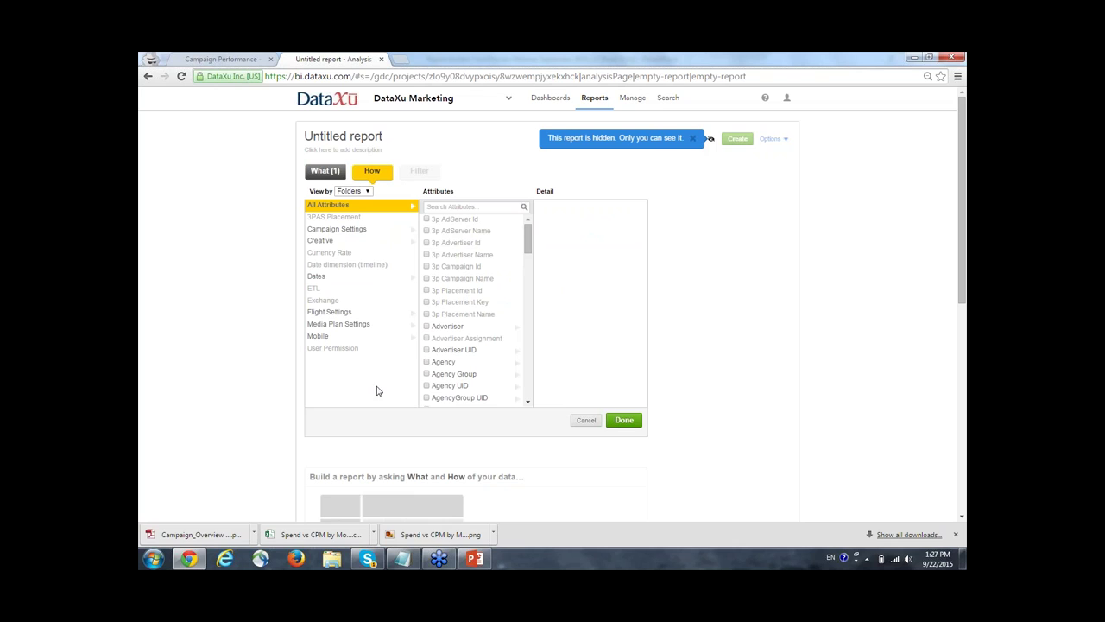
{"action": "left_click", "coordinate": [448, 208]}
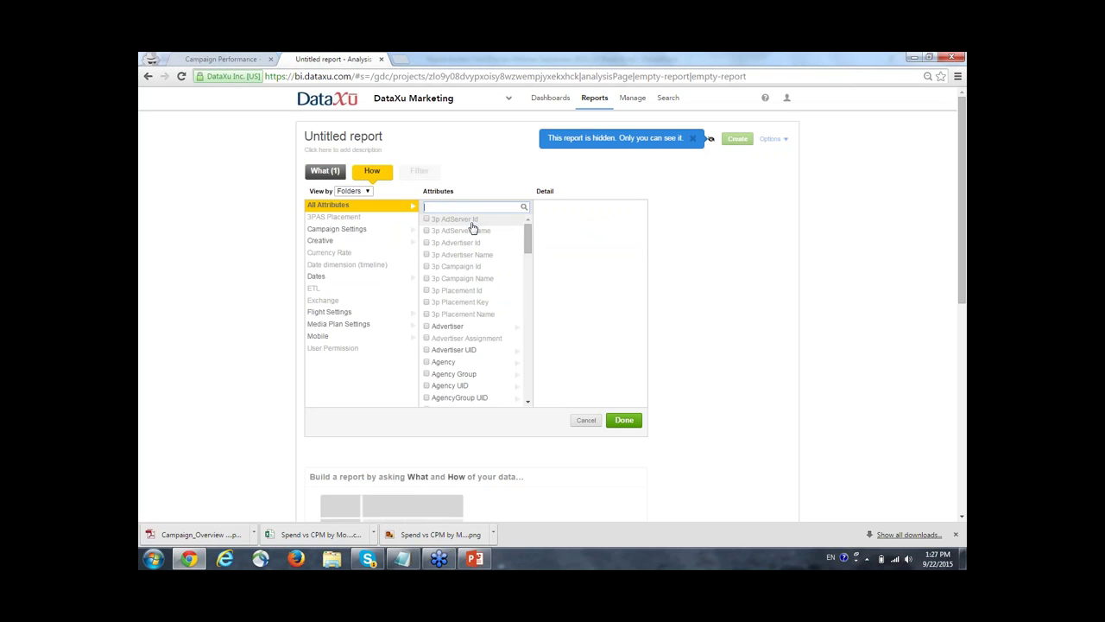
{"action": "type", "text": "day of week"}
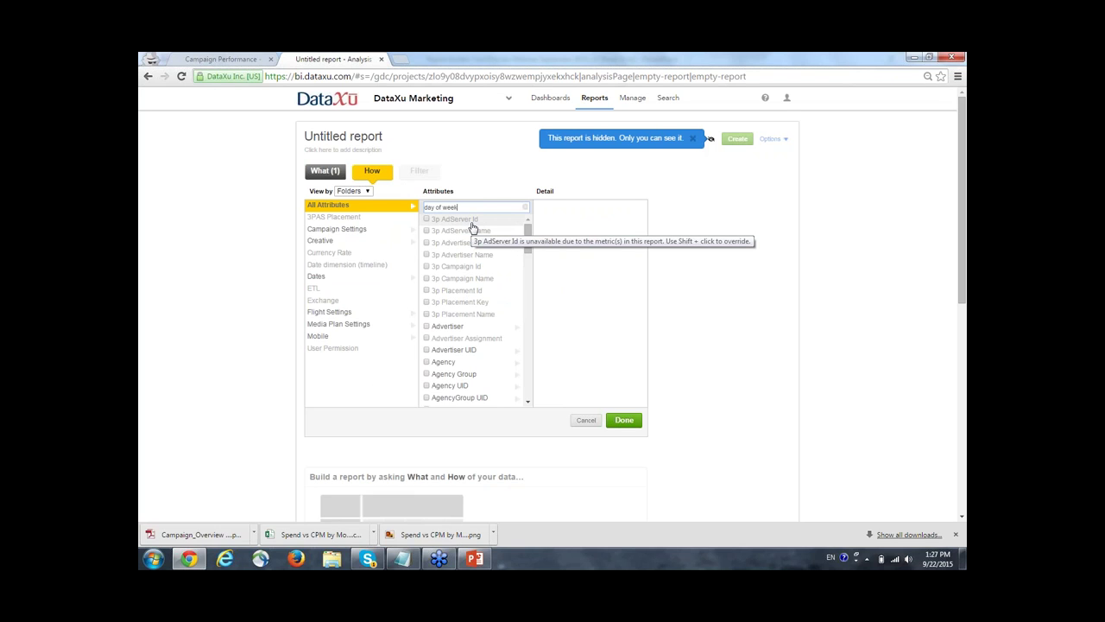
{"action": "left_click", "coordinate": [471, 229]}
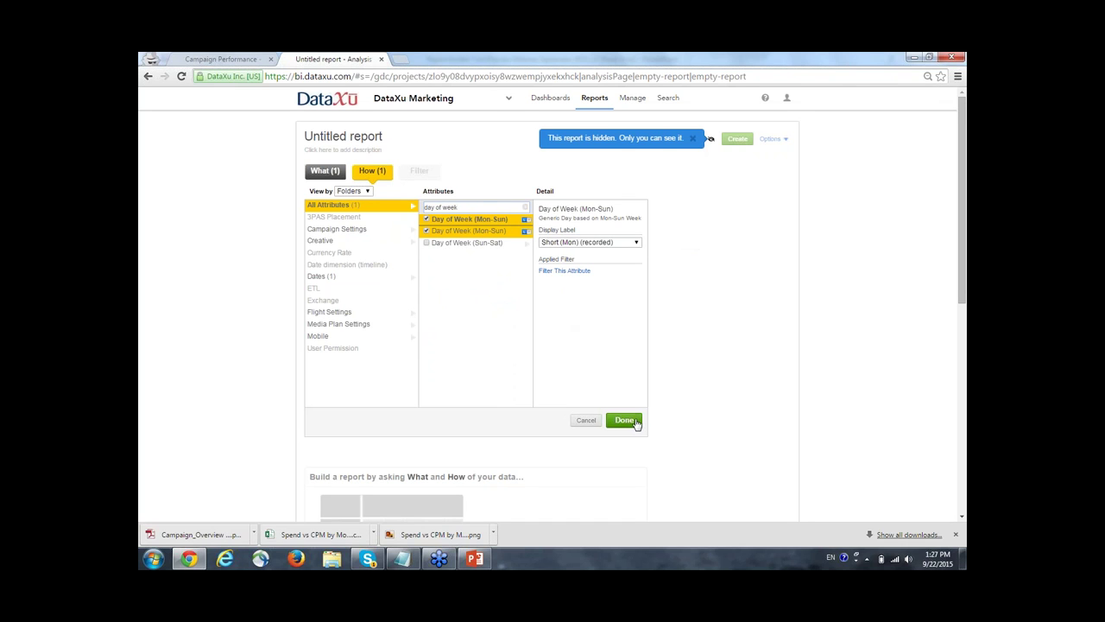
{"action": "left_click", "coordinate": [625, 421]}
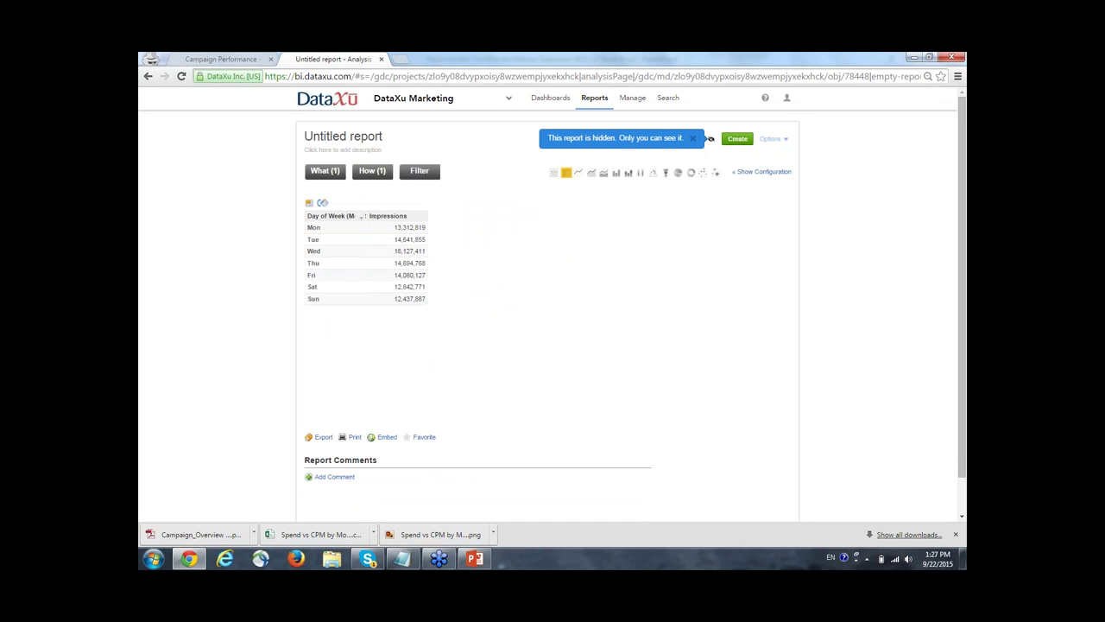
Widen the Day of Week column and settle on a bar chart after trying line and pie.
{"action": "left_click_drag", "start_coordinate": [362, 216], "coordinate": [395, 217]}
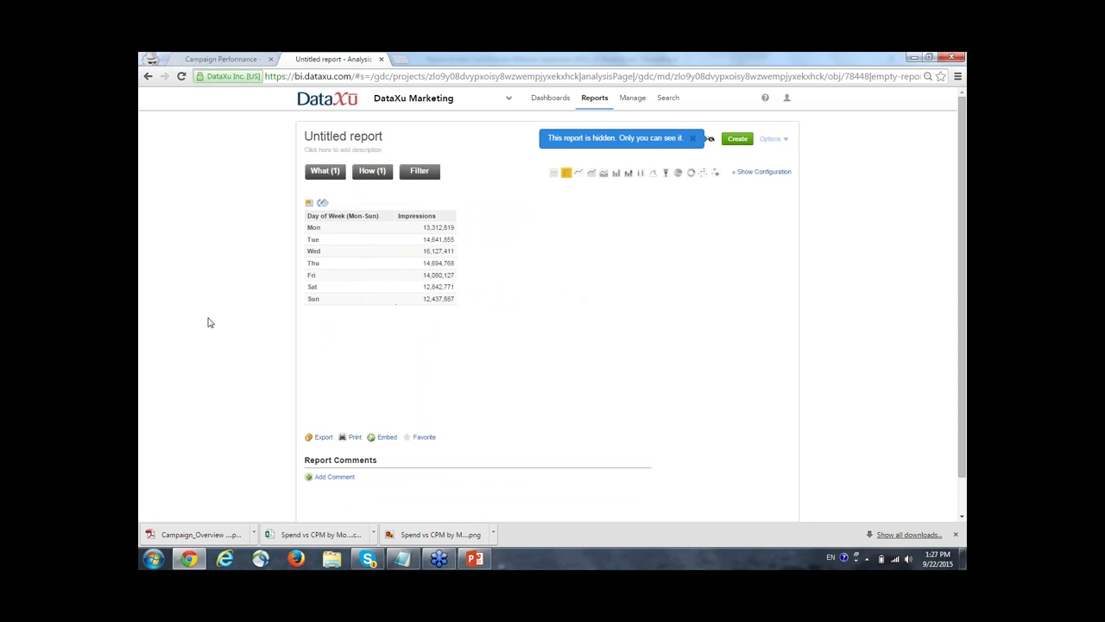
{"action": "left_click", "coordinate": [579, 174]}
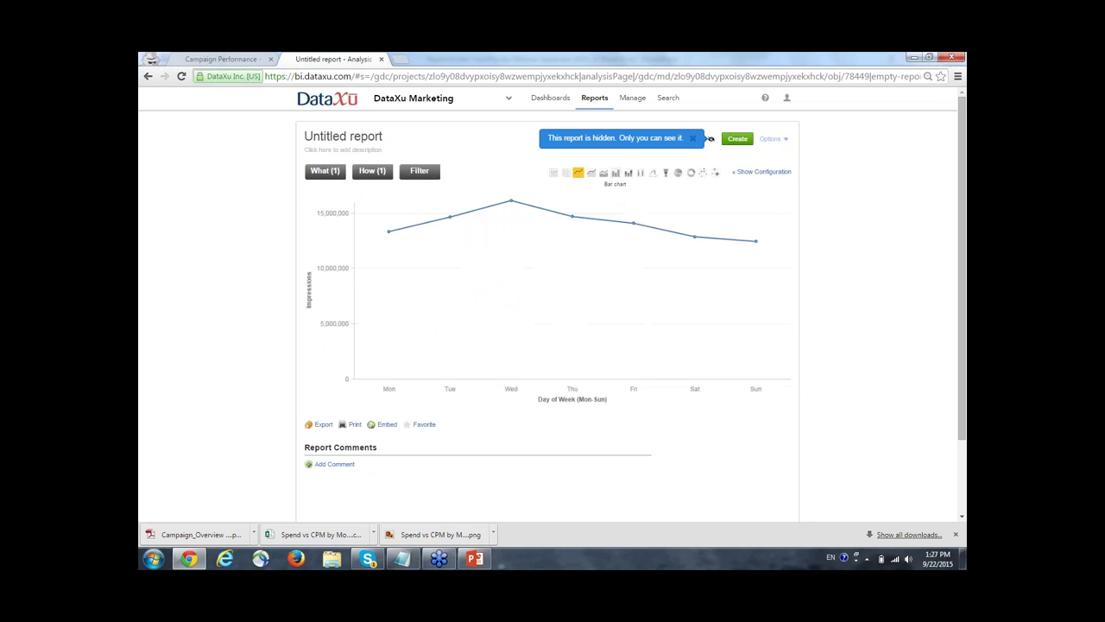
{"action": "left_click", "coordinate": [616, 175]}
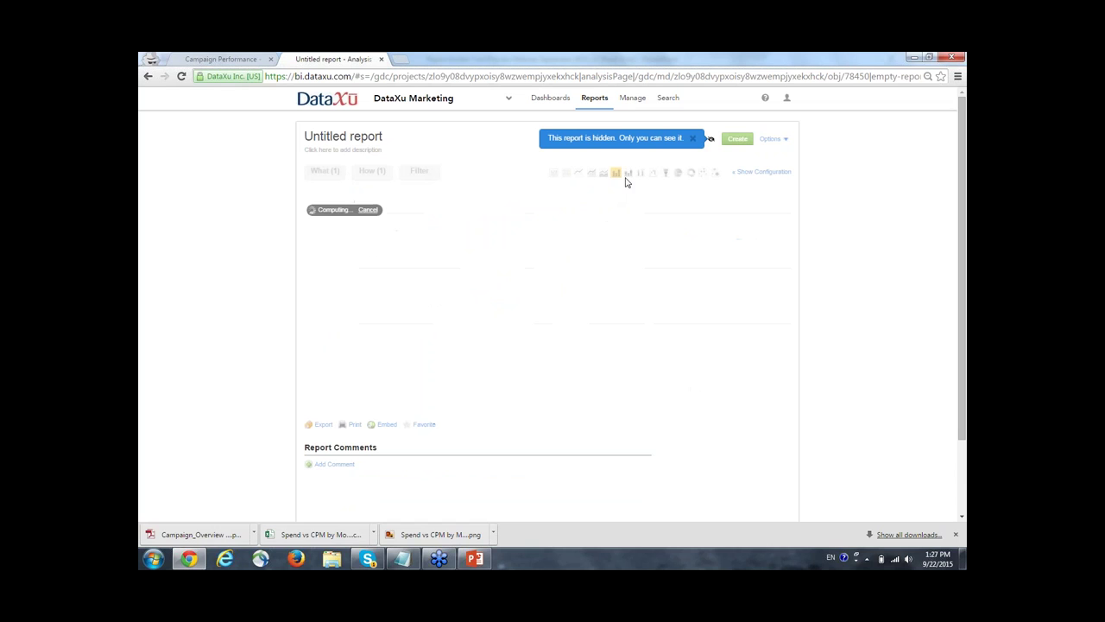
{"action": "left_click", "coordinate": [679, 174]}
{"action": "left_click", "coordinate": [617, 175]}
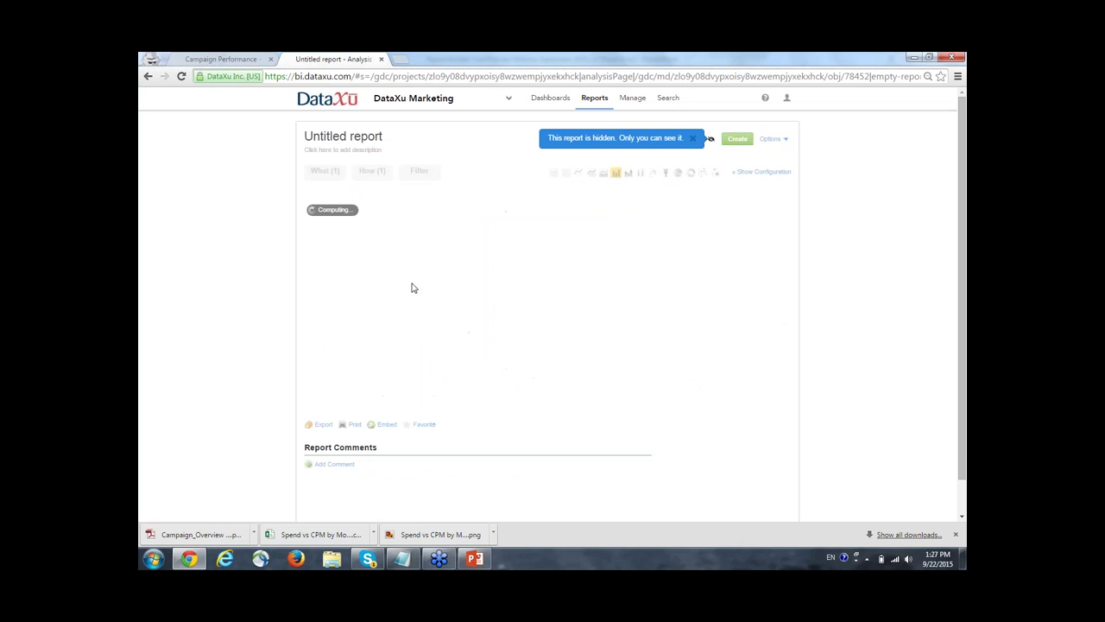
{"action": "left_click", "coordinate": [419, 175]}
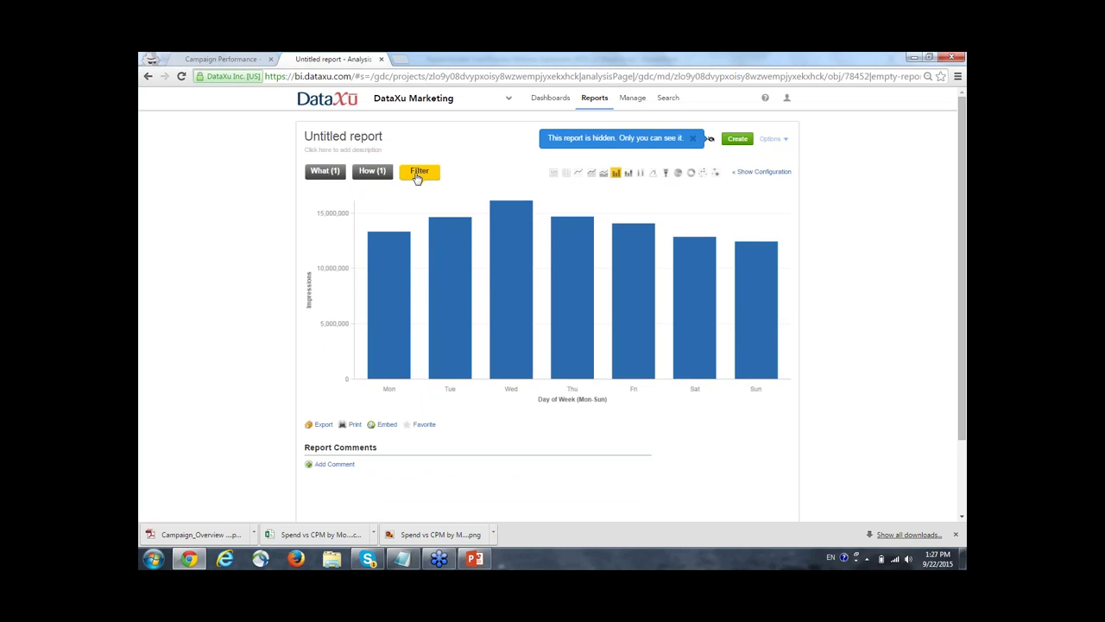
Add a list-of-values filter on Channel that keeps only Online.
{"action": "left_click", "coordinate": [415, 222]}
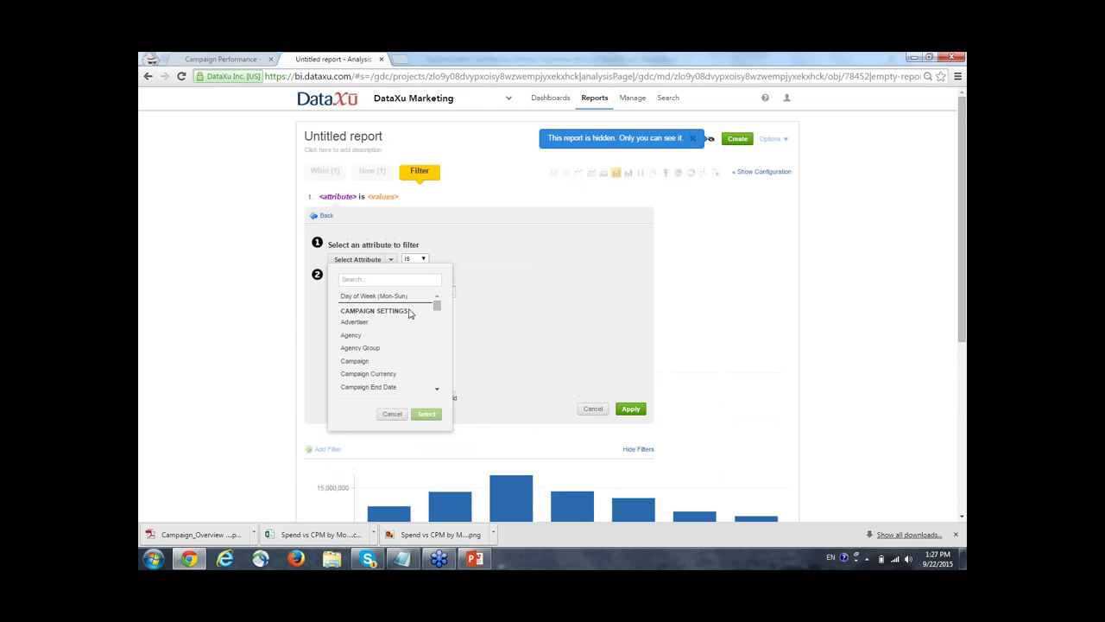
{"action": "left_click", "coordinate": [392, 413]}
{"action": "left_click", "coordinate": [592, 408]}
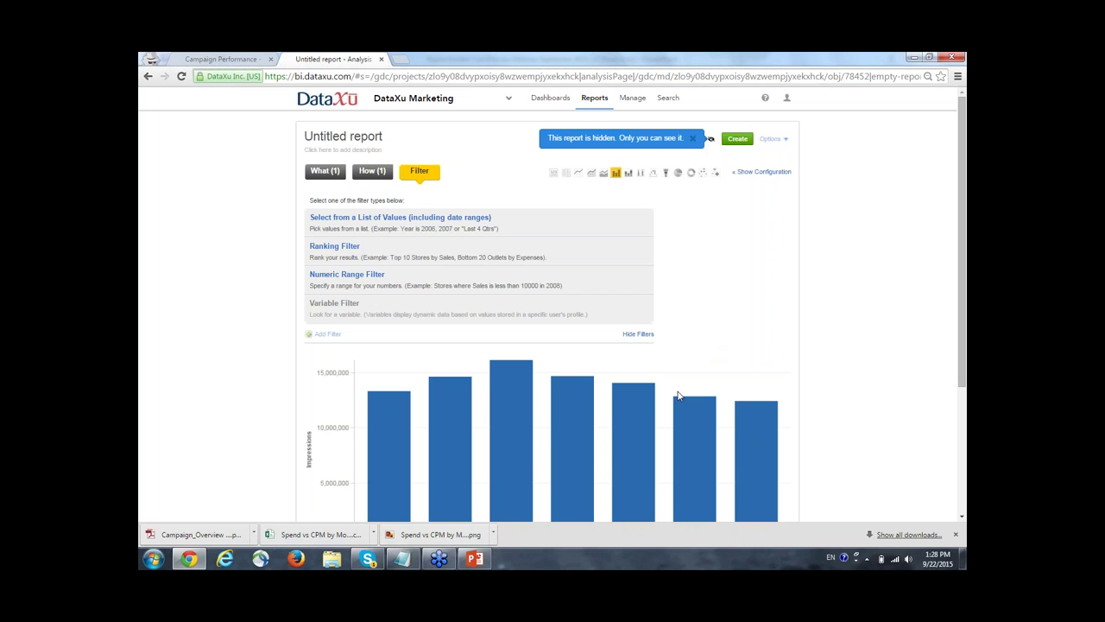
{"action": "left_click", "coordinate": [388, 221]}
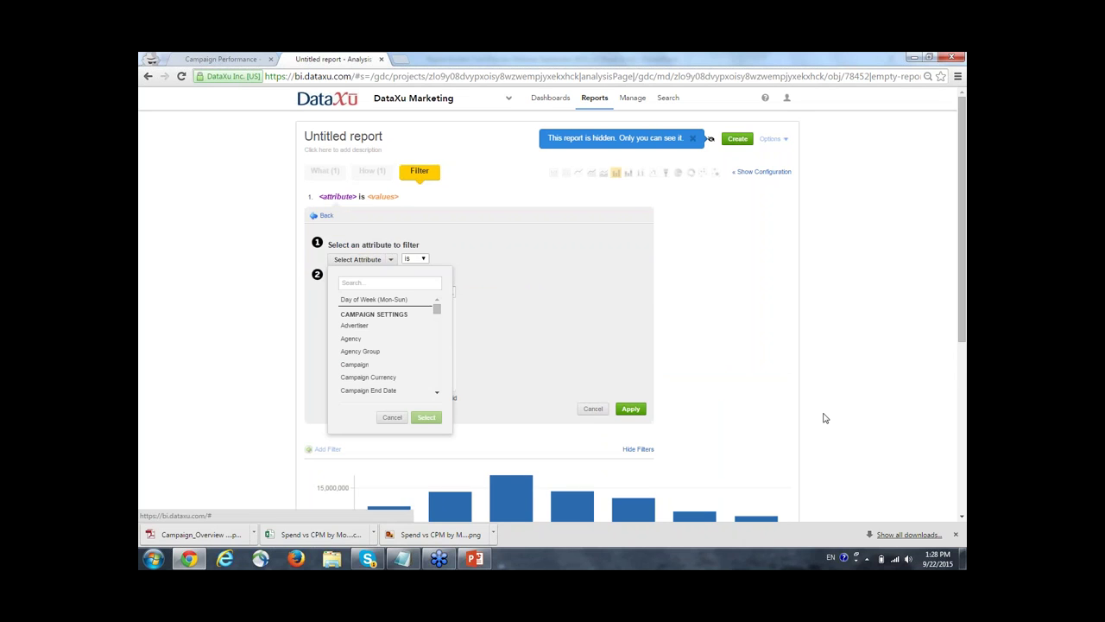
{"action": "left_click", "coordinate": [361, 283]}
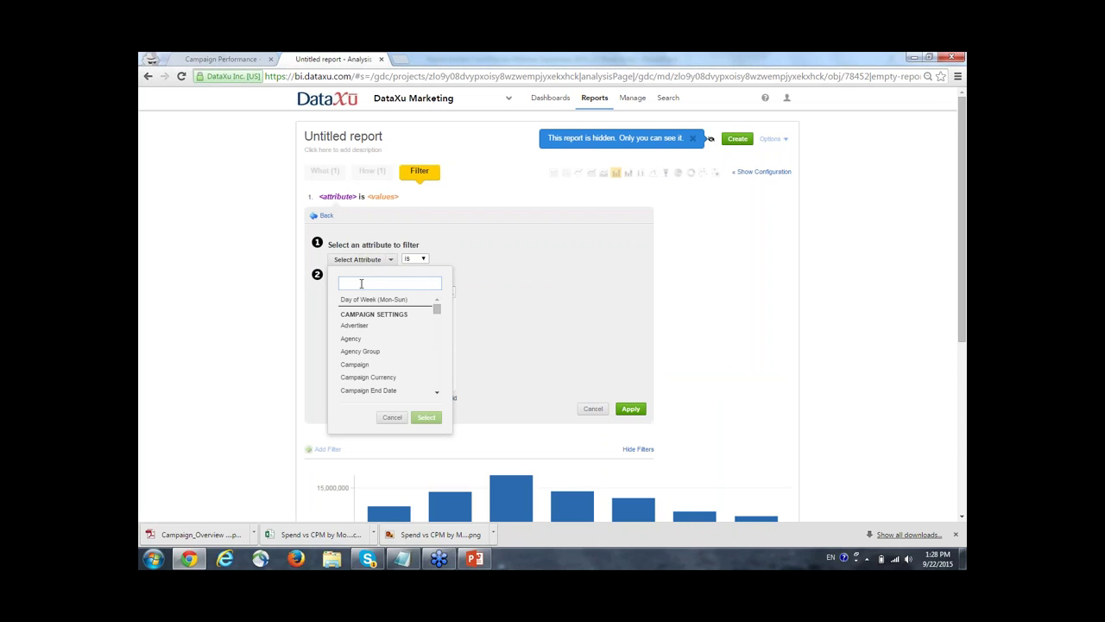
{"action": "type", "text": "channel"}
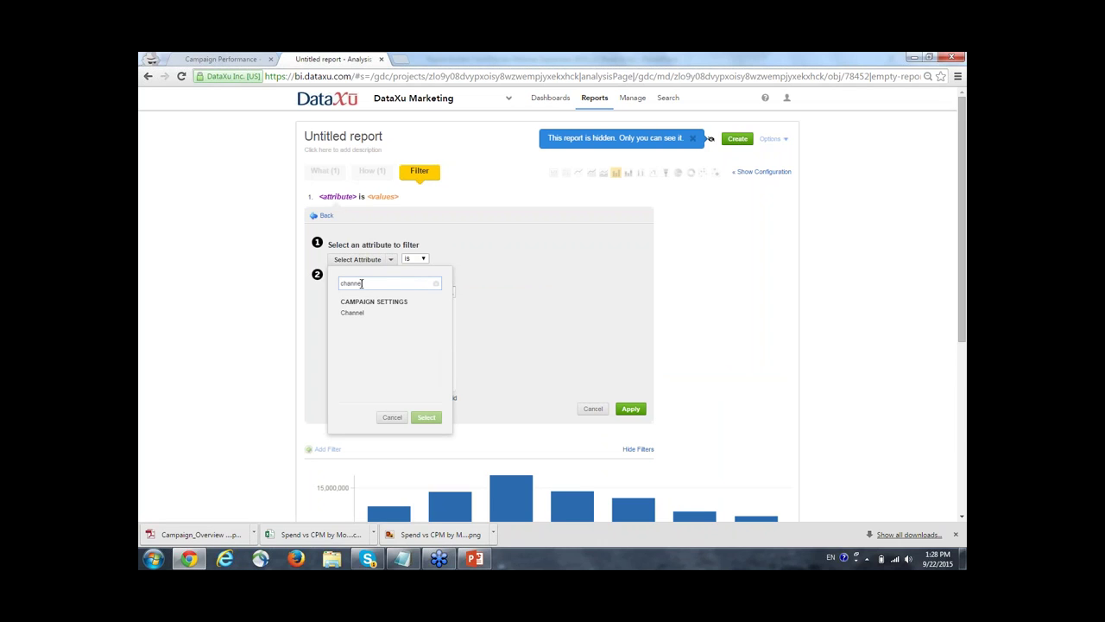
{"action": "left_click", "coordinate": [366, 315]}
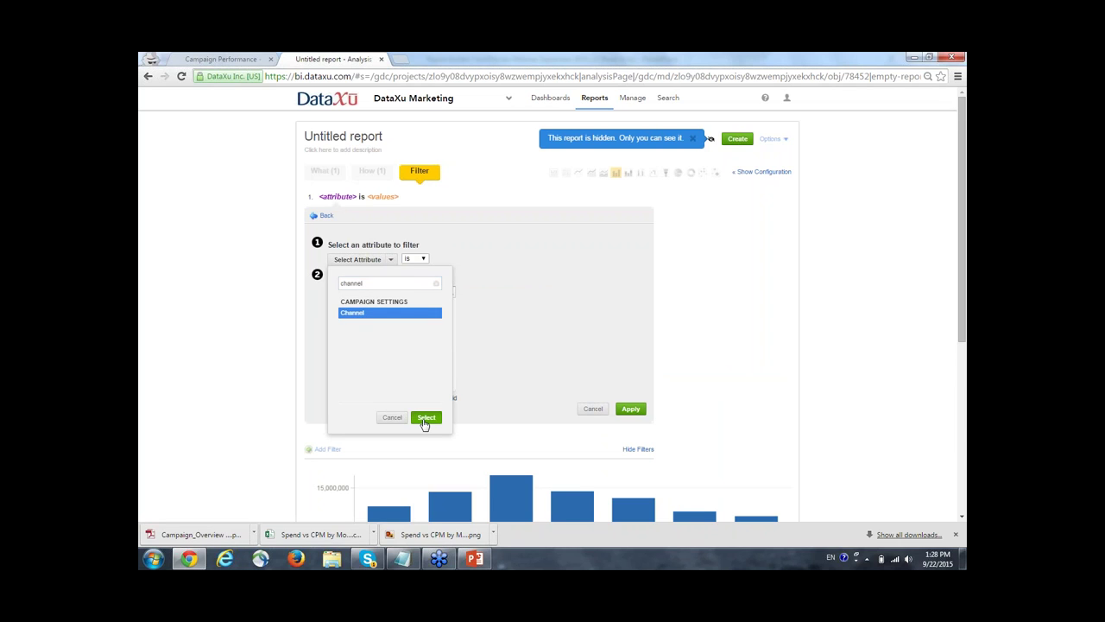
{"action": "left_click", "coordinate": [425, 418]}
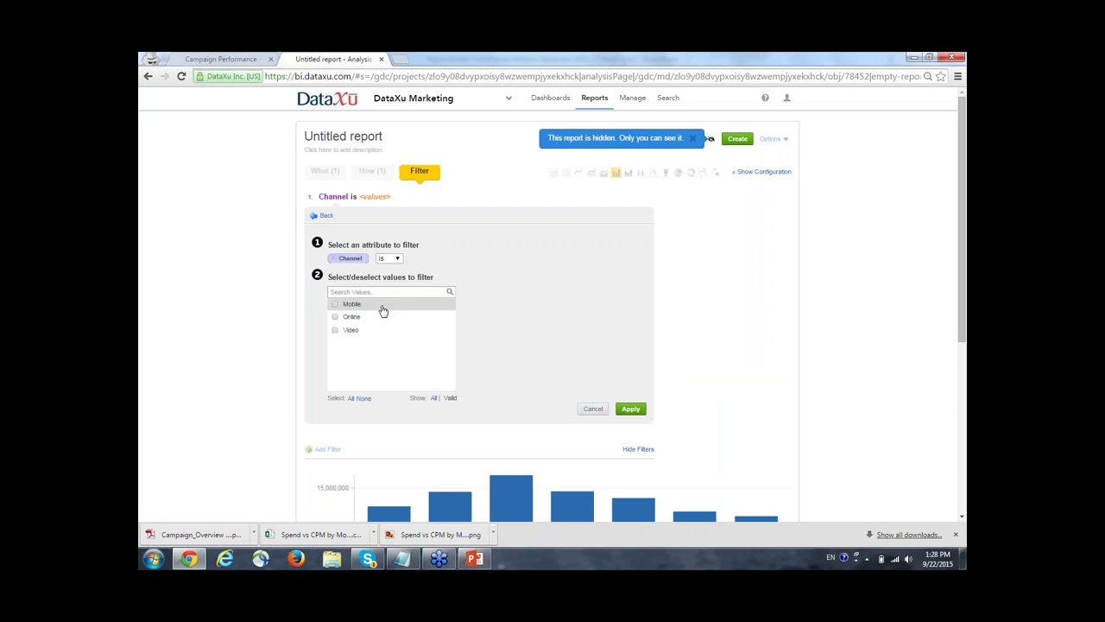
{"action": "left_click", "coordinate": [380, 317]}
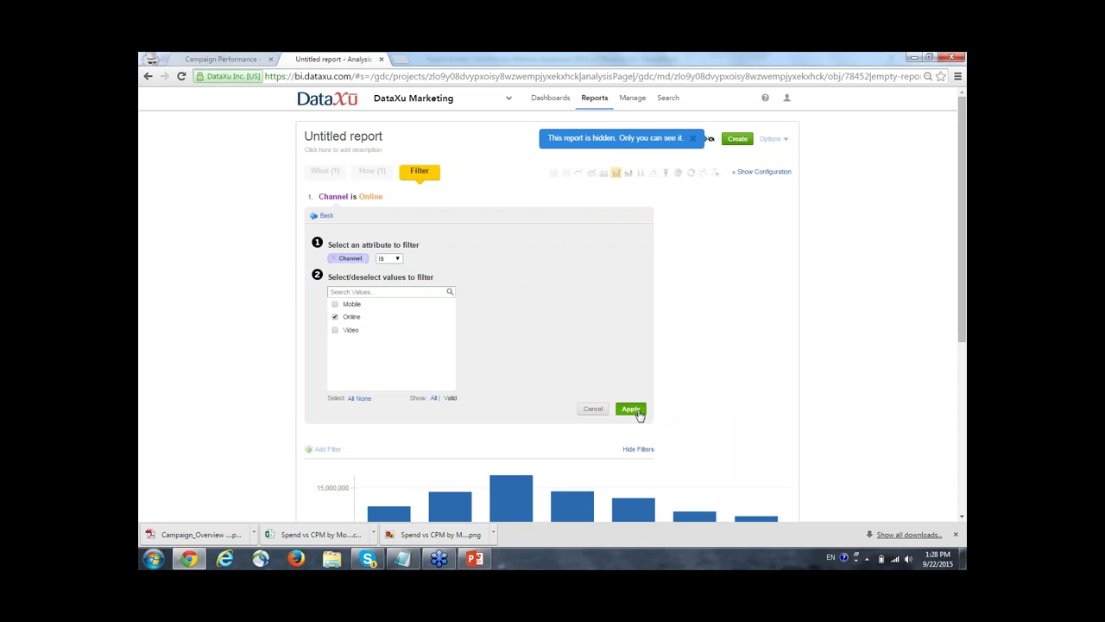
{"action": "left_click", "coordinate": [675, 416]}
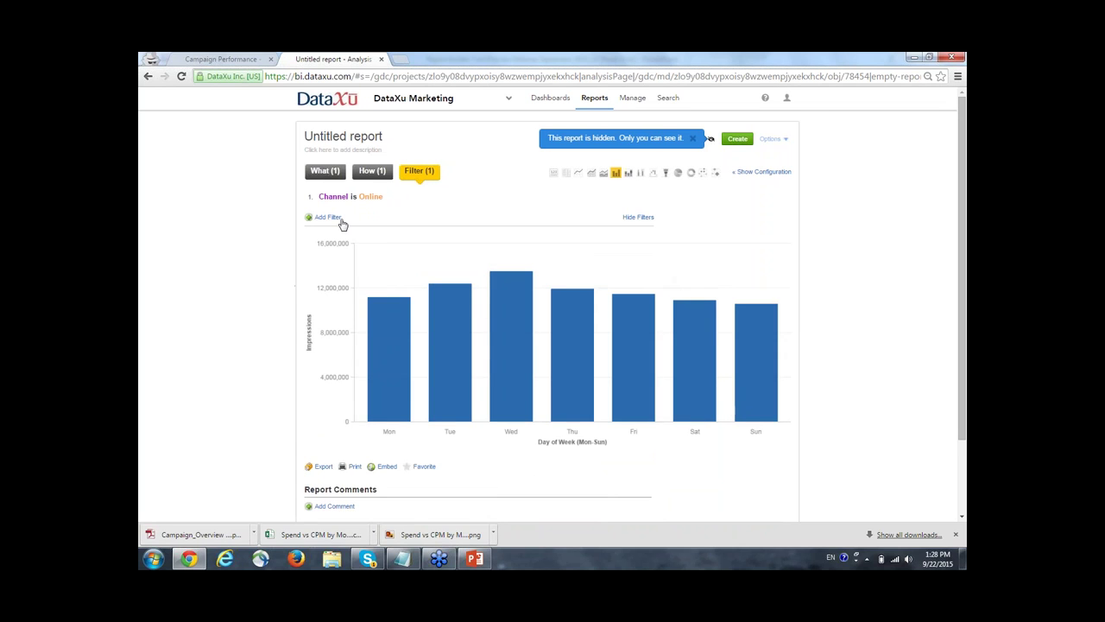
{"action": "left_click", "coordinate": [343, 224]}
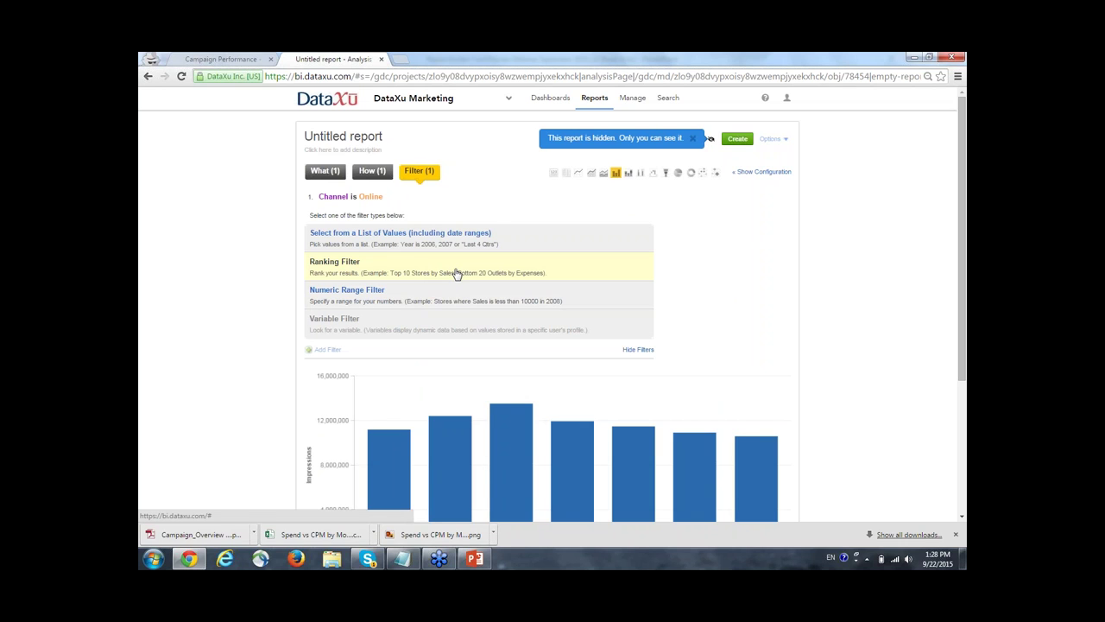
Add a numeric range filter keeping Campaigns with Campaign Budget of at least 10.
{"action": "left_click", "coordinate": [336, 304]}
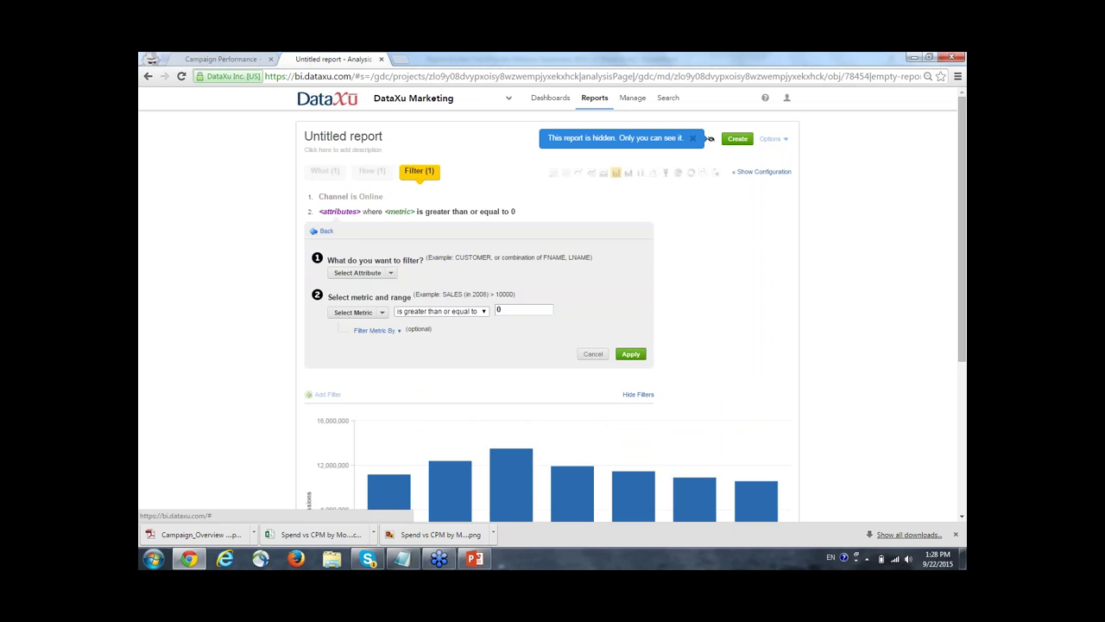
{"action": "left_click", "coordinate": [384, 273]}
{"action": "type", "text": "campaign"}
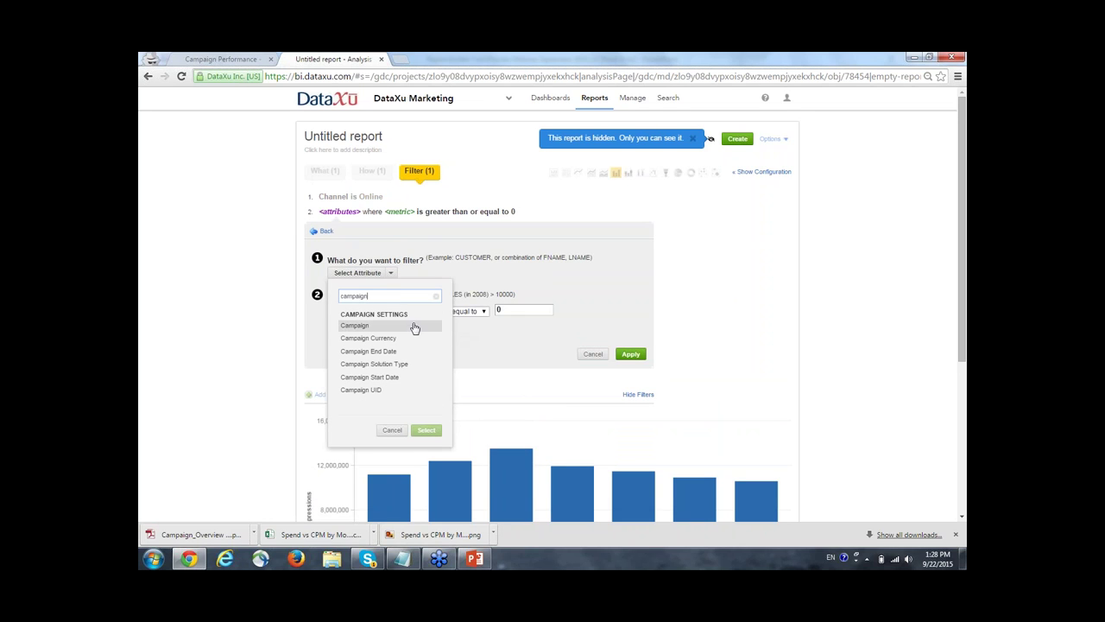
{"action": "left_click", "coordinate": [414, 326]}
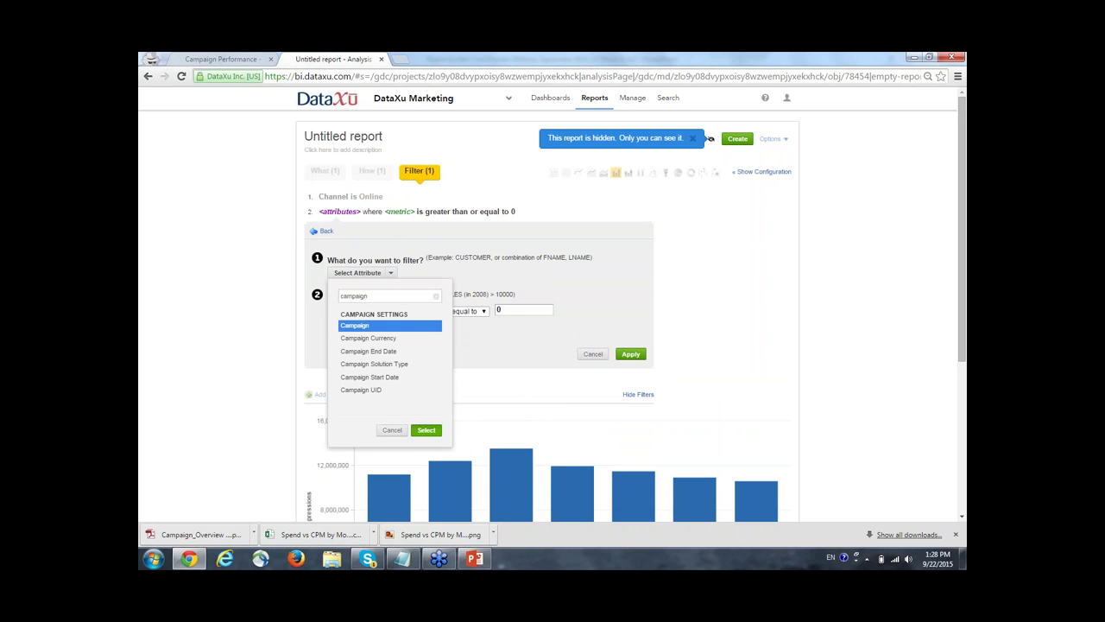
{"action": "left_click", "coordinate": [427, 429]}
{"action": "left_click", "coordinate": [371, 326]}
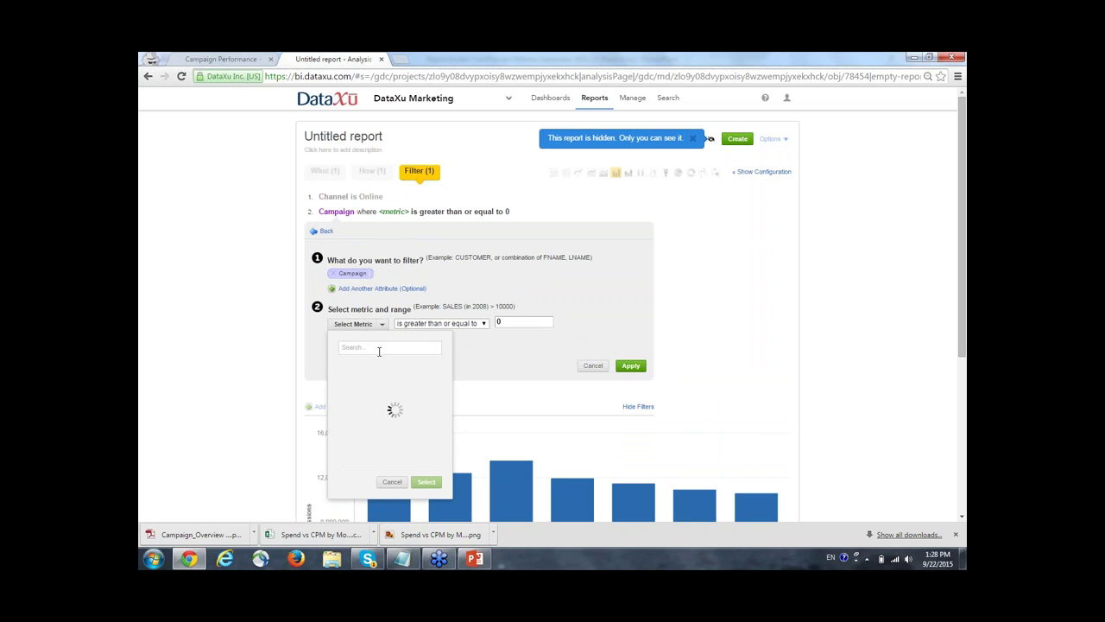
{"action": "type", "text": "budget"}
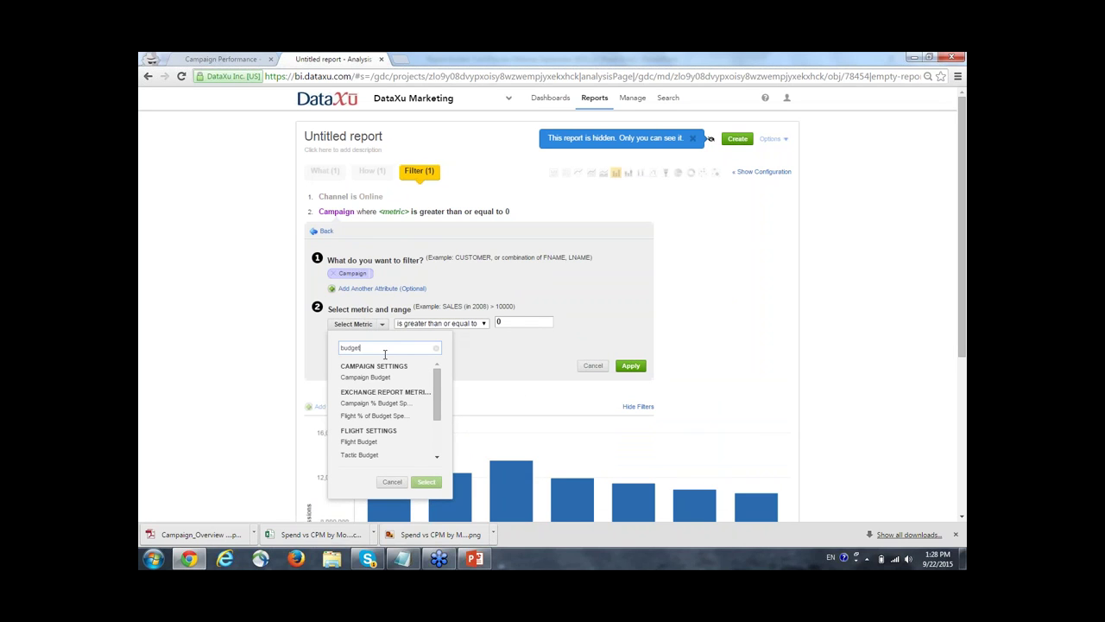
{"action": "left_click", "coordinate": [365, 377]}
{"action": "left_click", "coordinate": [427, 481]}
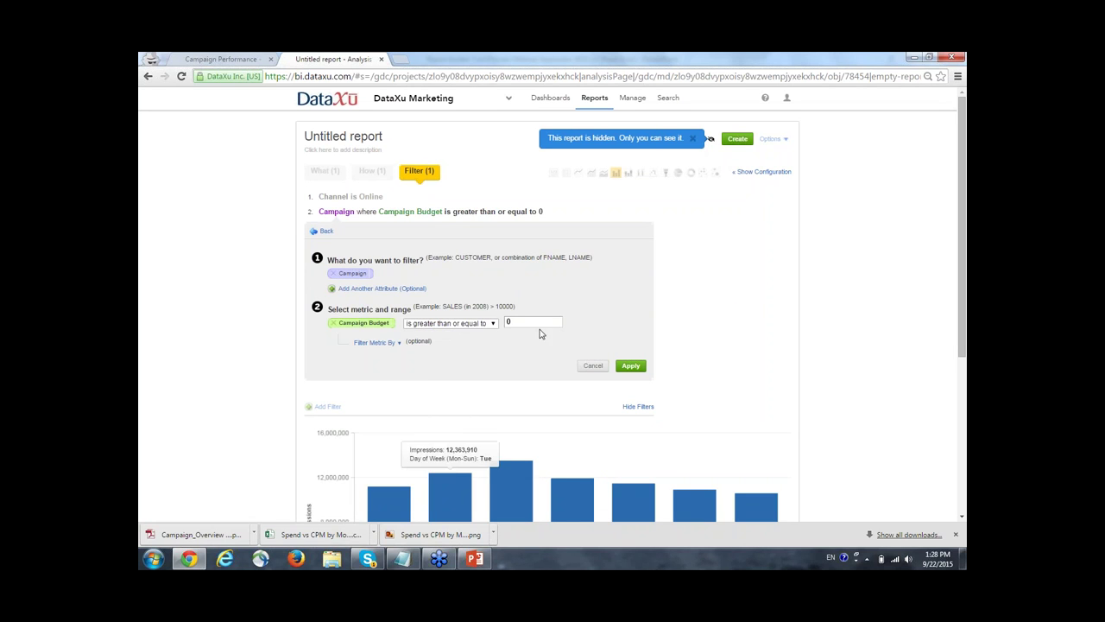
{"action": "double_click", "coordinate": [506, 322]}
{"action": "type", "text": "1"}
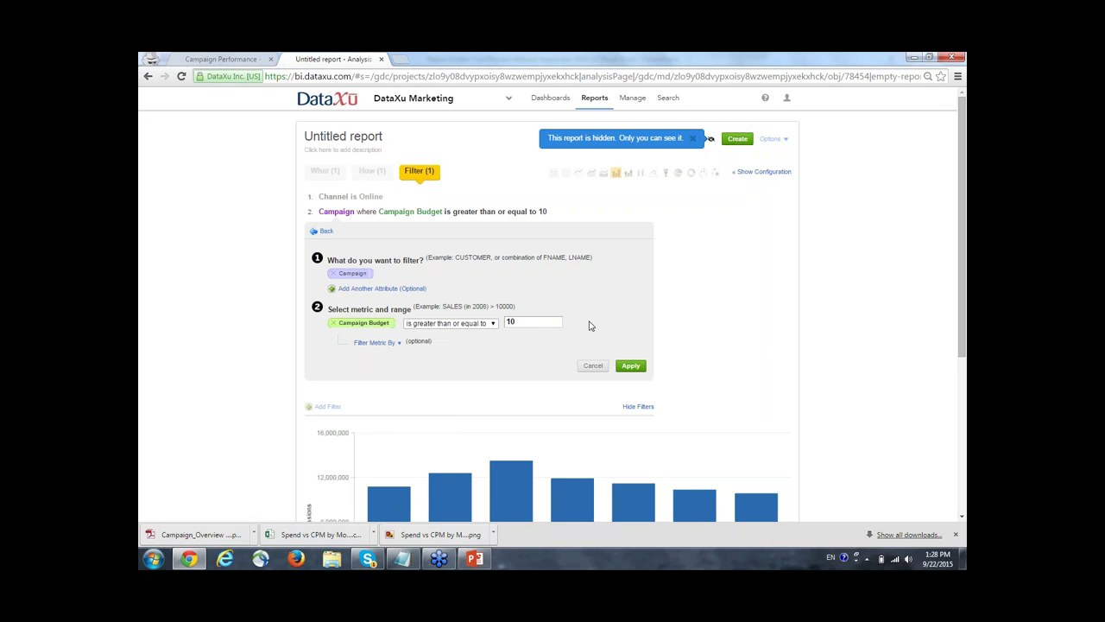
{"action": "left_click", "coordinate": [630, 366]}
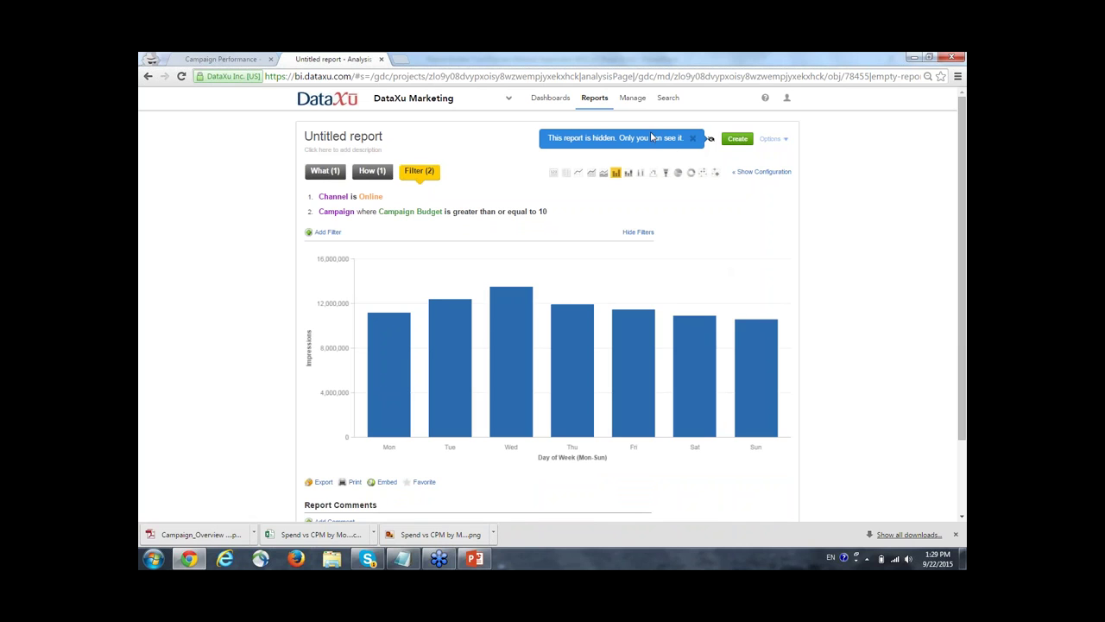
Colour the Impressions series purple in the chart configuration's custom colours.
{"action": "left_click", "coordinate": [769, 171]}
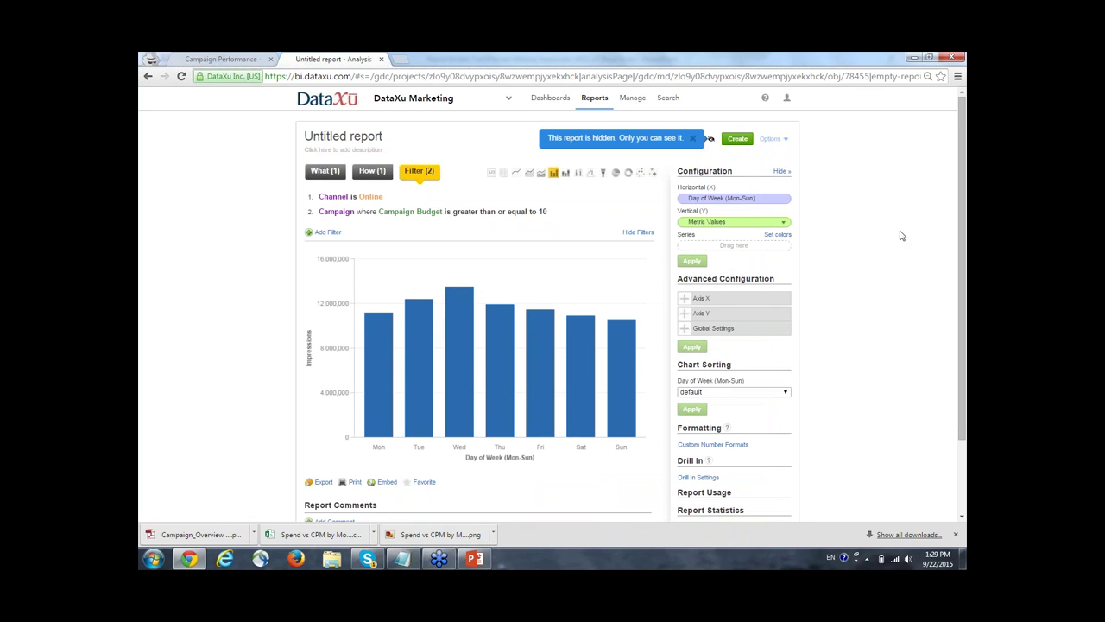
{"action": "left_click", "coordinate": [783, 241]}
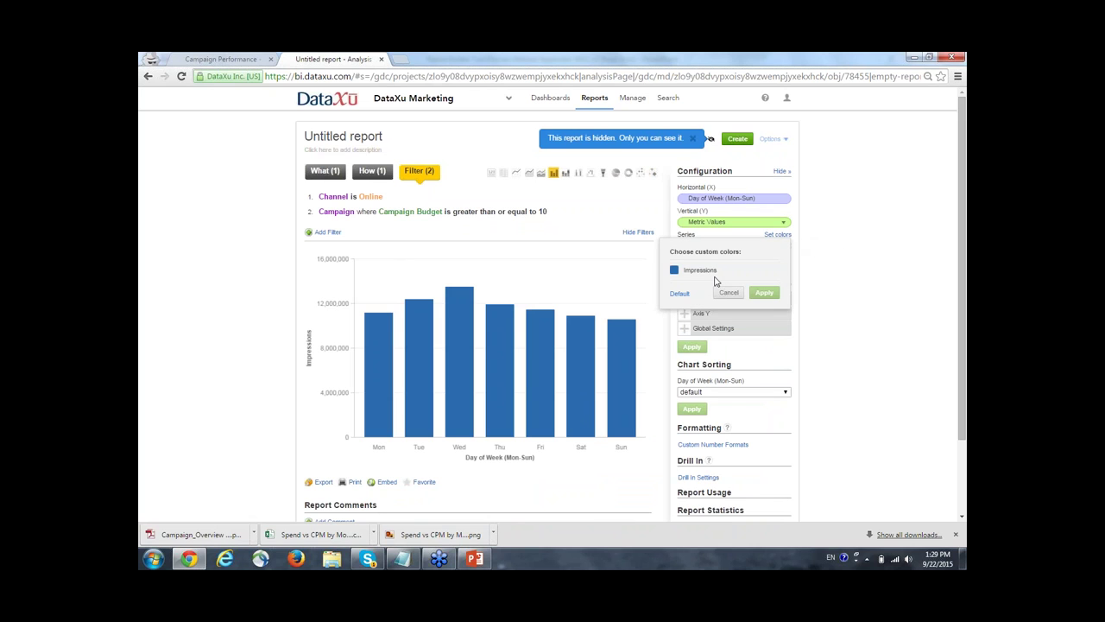
{"action": "left_click", "coordinate": [676, 271]}
{"action": "left_click", "coordinate": [644, 271]}
{"action": "left_click", "coordinate": [763, 293]}
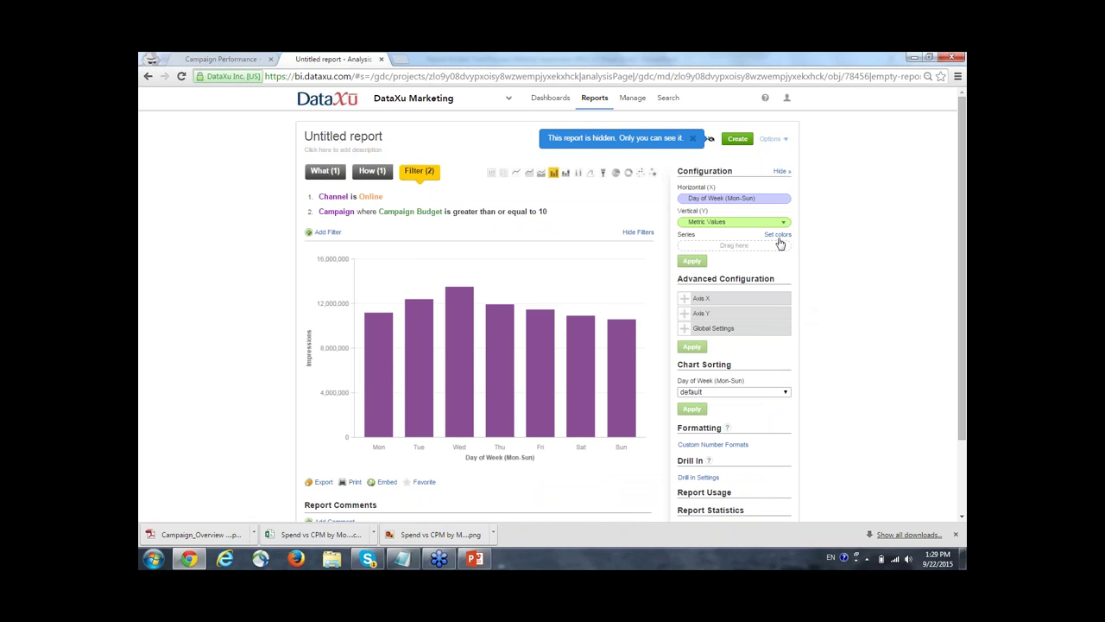
{"action": "left_click", "coordinate": [328, 176]}
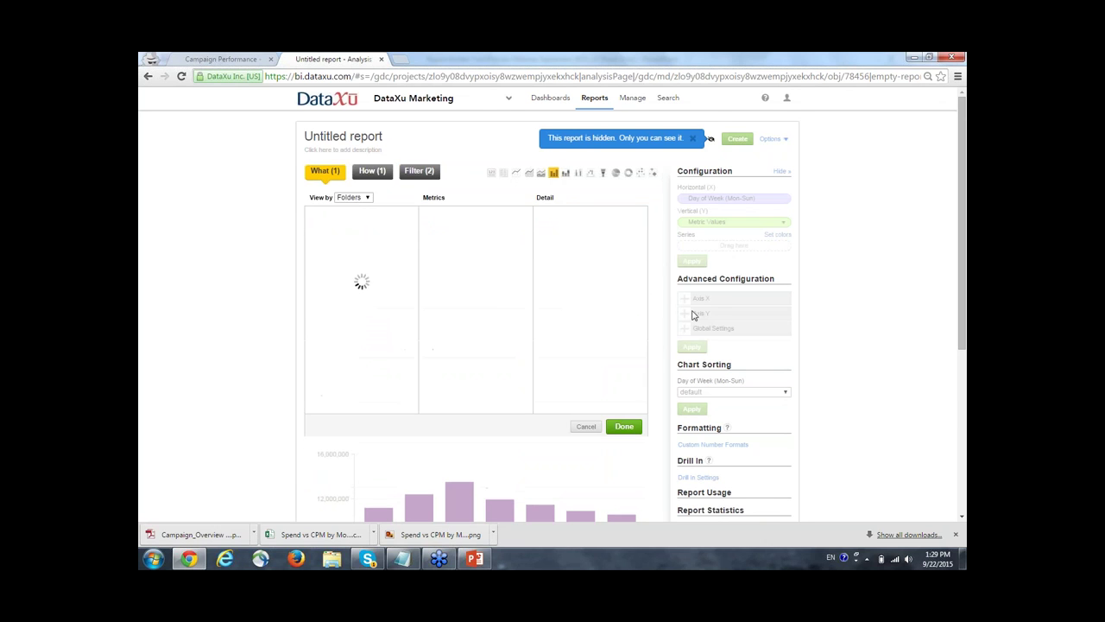
Add the CTR metric to the report and place it on the secondary axis.
{"action": "type", "text": "CTR"}
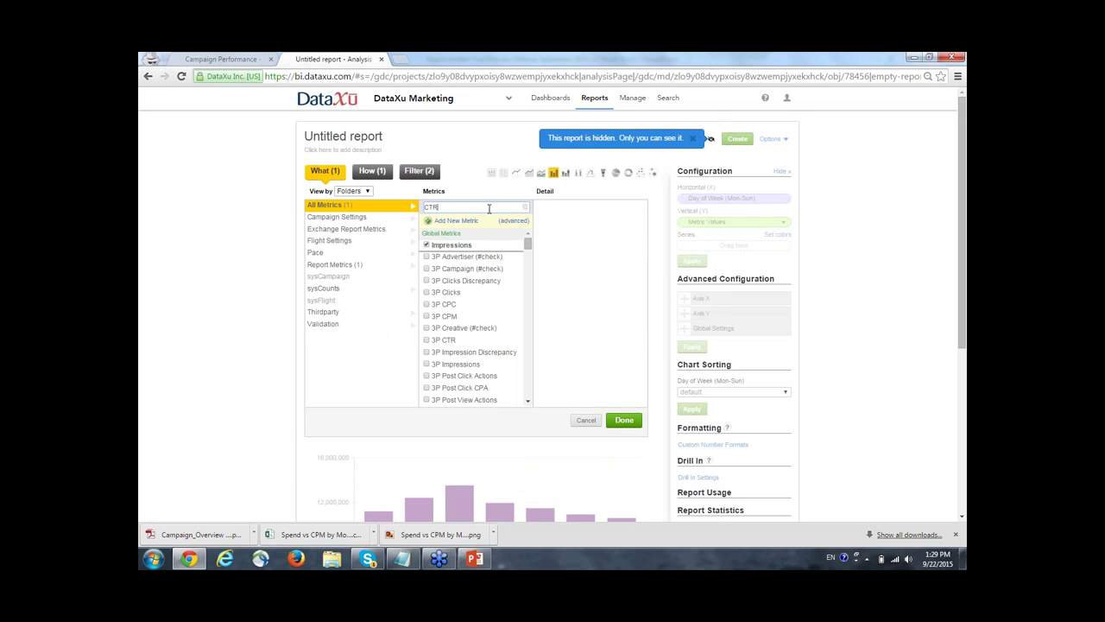
{"action": "left_click", "coordinate": [444, 269]}
{"action": "left_click", "coordinate": [625, 419]}
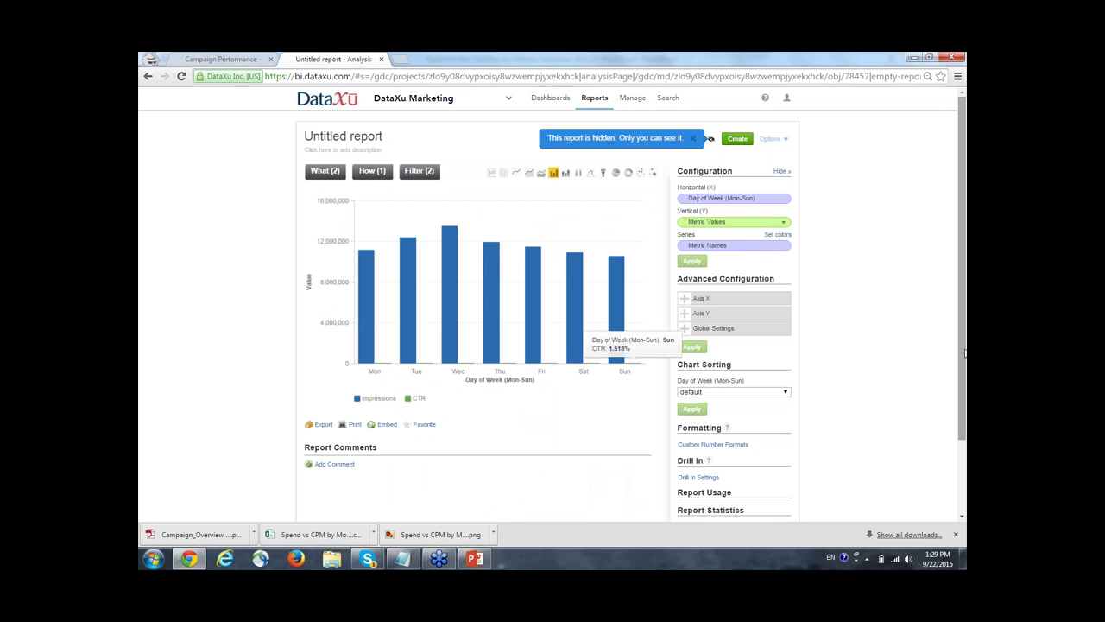
{"action": "left_click", "coordinate": [783, 226]}
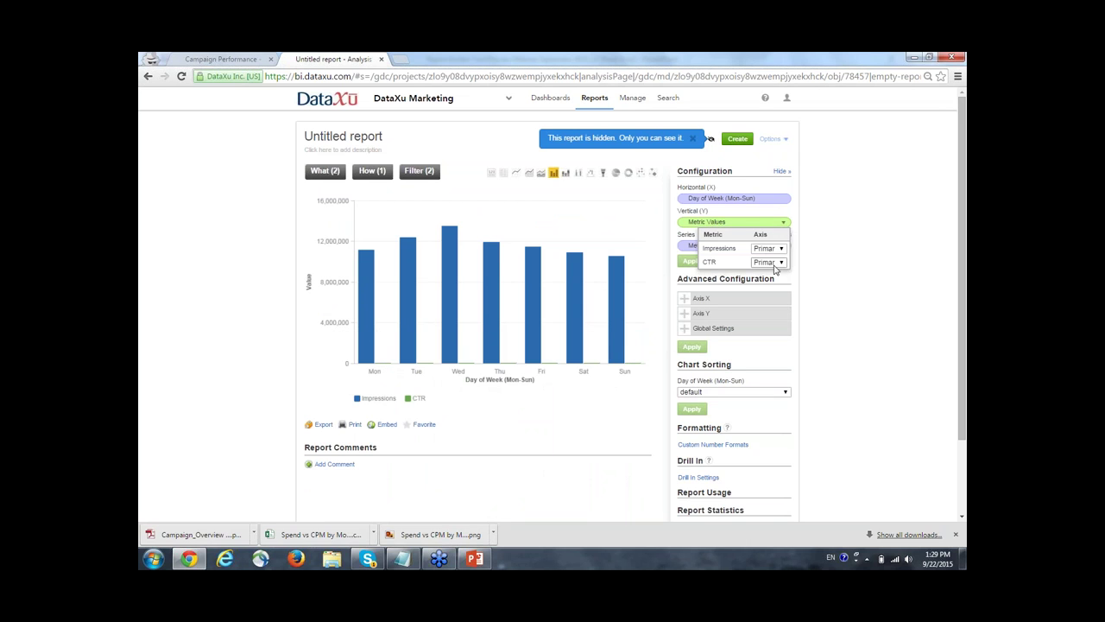
{"action": "left_click", "coordinate": [771, 259]}
{"action": "left_click", "coordinate": [766, 278]}
{"action": "left_click", "coordinate": [692, 261]}
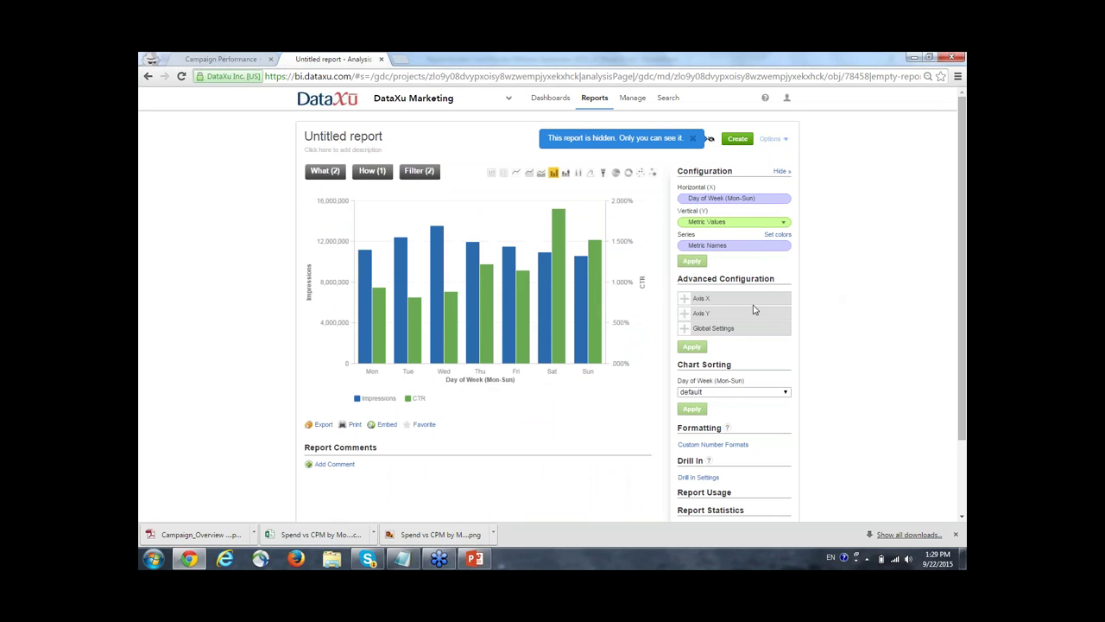
Change the Impressions series to a line chart.
{"action": "left_click", "coordinate": [687, 299]}
{"action": "left_click", "coordinate": [685, 328]}
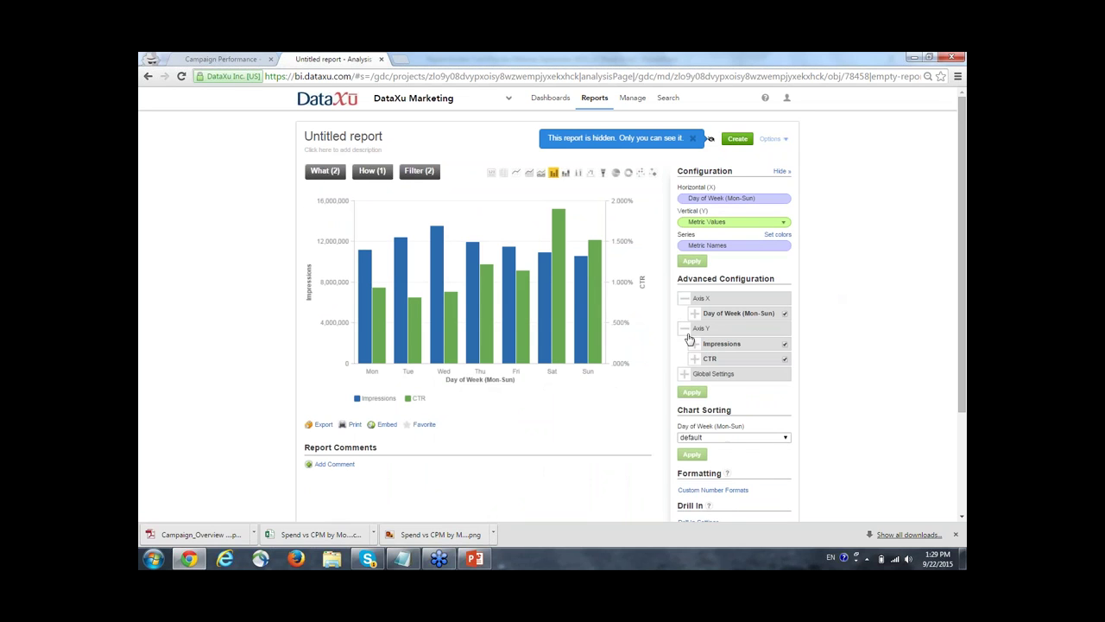
{"action": "left_click", "coordinate": [695, 344]}
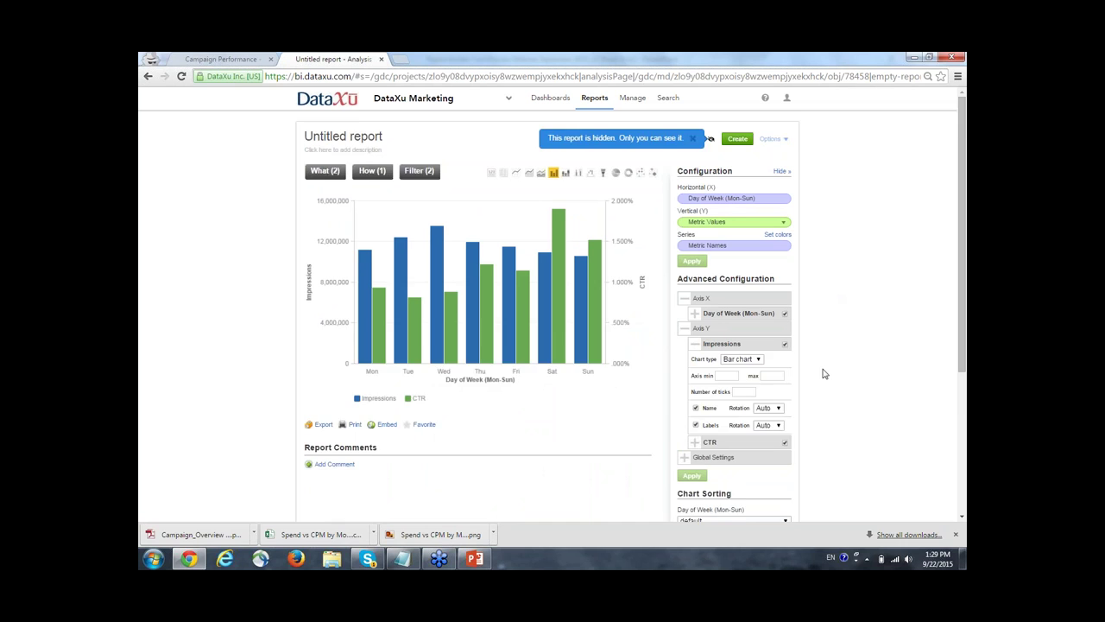
{"action": "scroll", "coordinate": [822, 373], "scroll_direction": "down", "scroll_amount": 1}
{"action": "left_click", "coordinate": [742, 300]}
{"action": "left_click", "coordinate": [748, 321]}
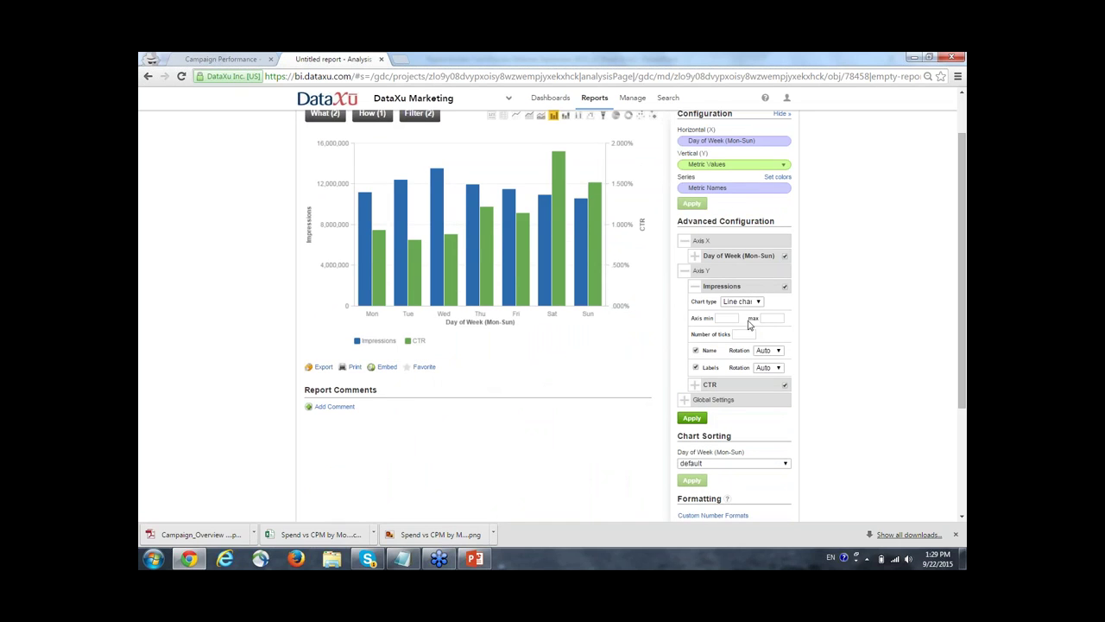
{"action": "left_click", "coordinate": [693, 418]}
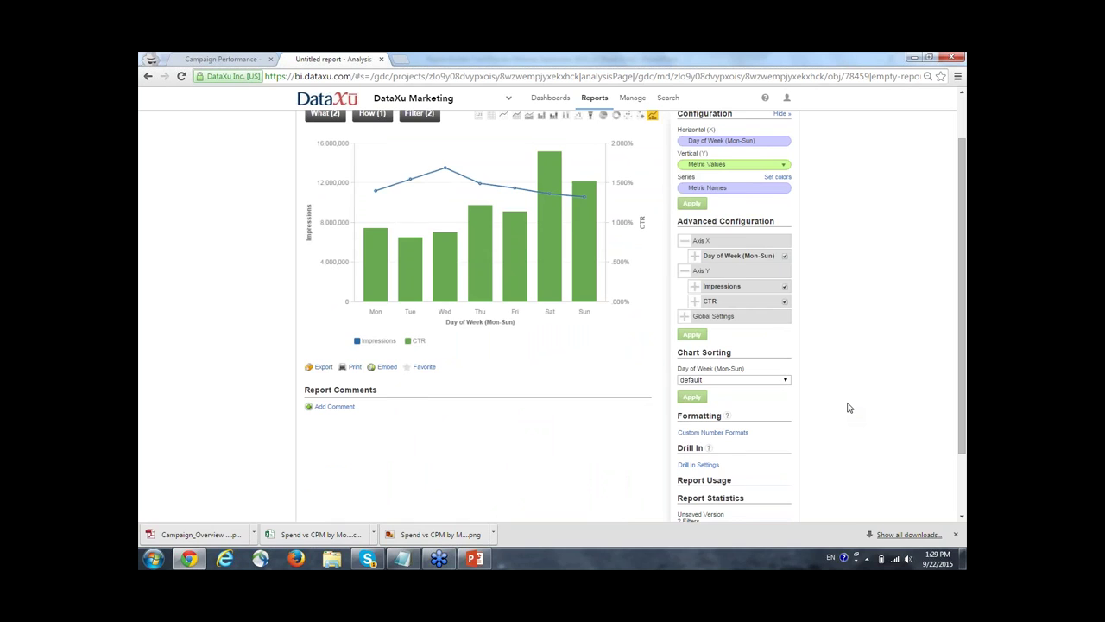
Turn on data labels in the global chart settings.
{"action": "scroll", "coordinate": [847, 407], "scroll_direction": "up", "scroll_amount": 1}
{"action": "left_click", "coordinate": [695, 344]}
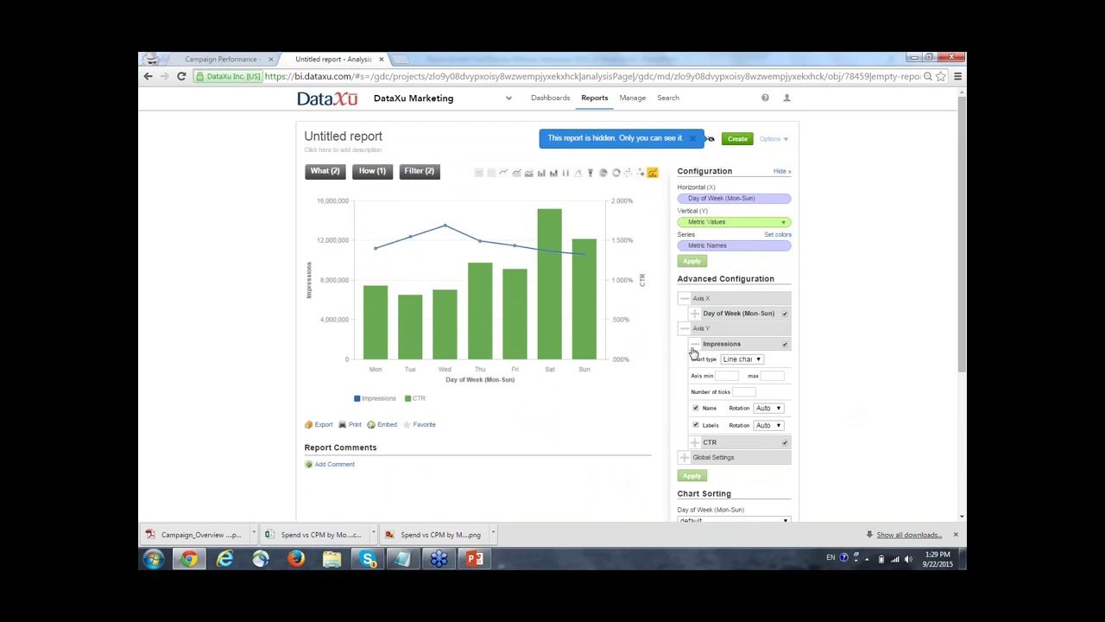
{"action": "left_click", "coordinate": [684, 456]}
{"action": "scroll", "coordinate": [695, 442], "scroll_direction": "down", "scroll_amount": 1}
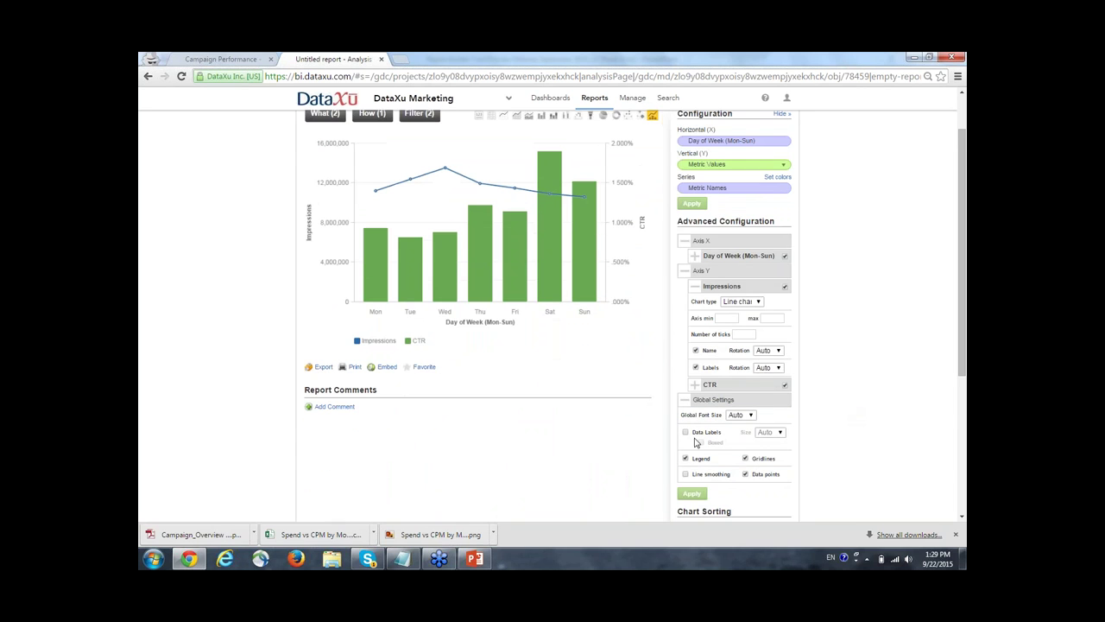
{"action": "left_click", "coordinate": [686, 432]}
{"action": "left_click", "coordinate": [691, 493]}
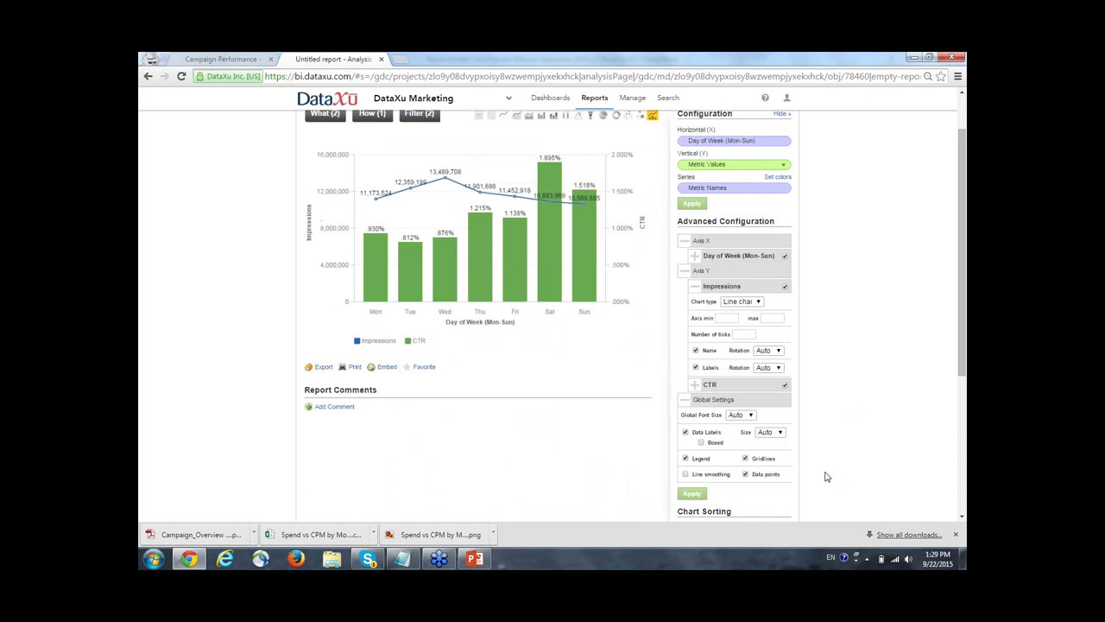
{"action": "scroll", "coordinate": [821, 474], "scroll_direction": "up", "scroll_amount": 1}
{"action": "scroll", "coordinate": [807, 463], "scroll_direction": "down", "scroll_amount": 5}
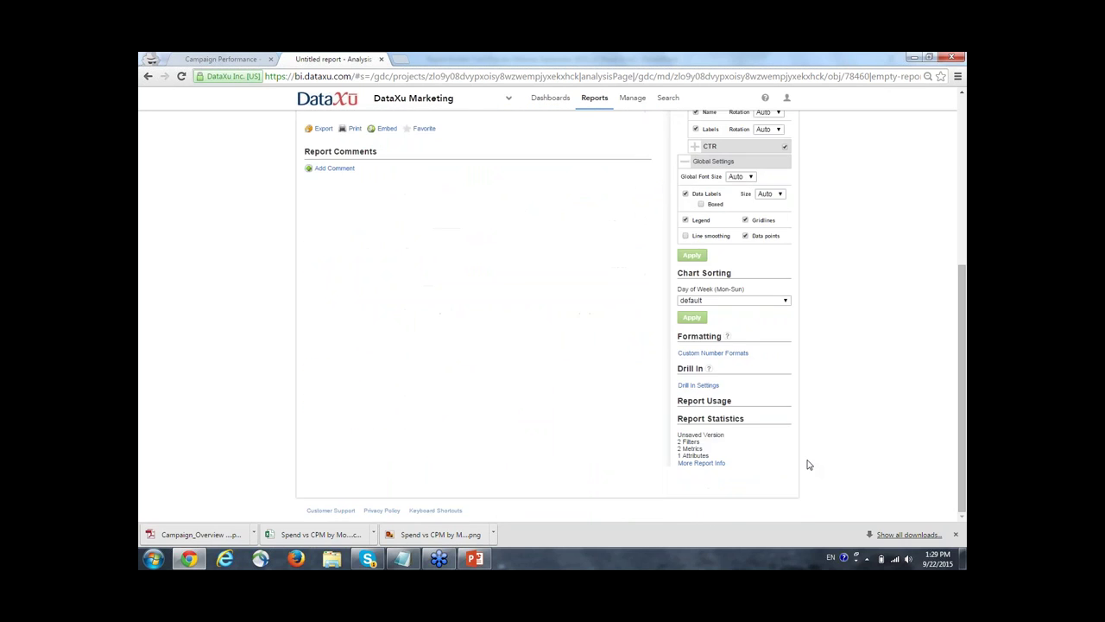
{"action": "scroll", "coordinate": [807, 462], "scroll_direction": "up", "scroll_amount": 5}
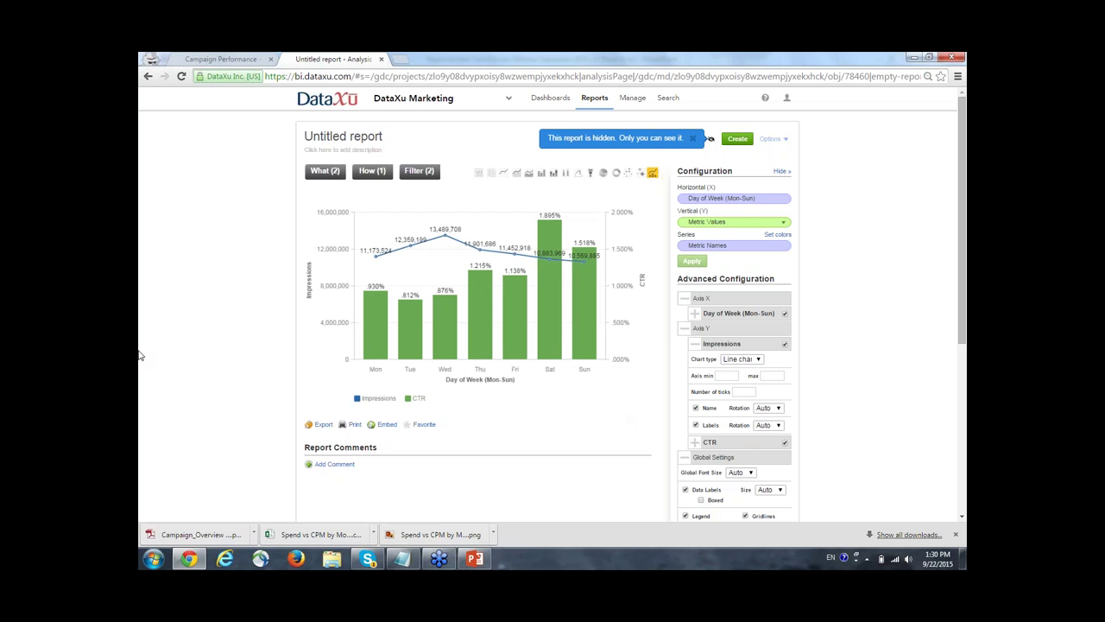
Rename the report to 'Day of Week Performance for Display' and save it.
{"action": "left_click", "coordinate": [371, 136]}
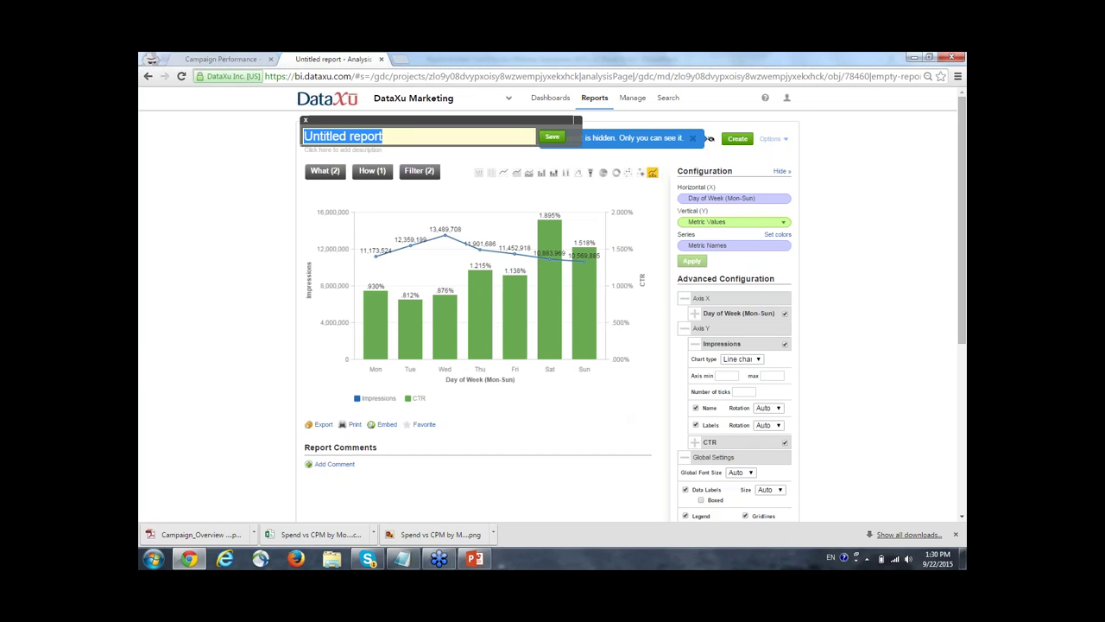
{"action": "type", "text": "Day of Wee"}
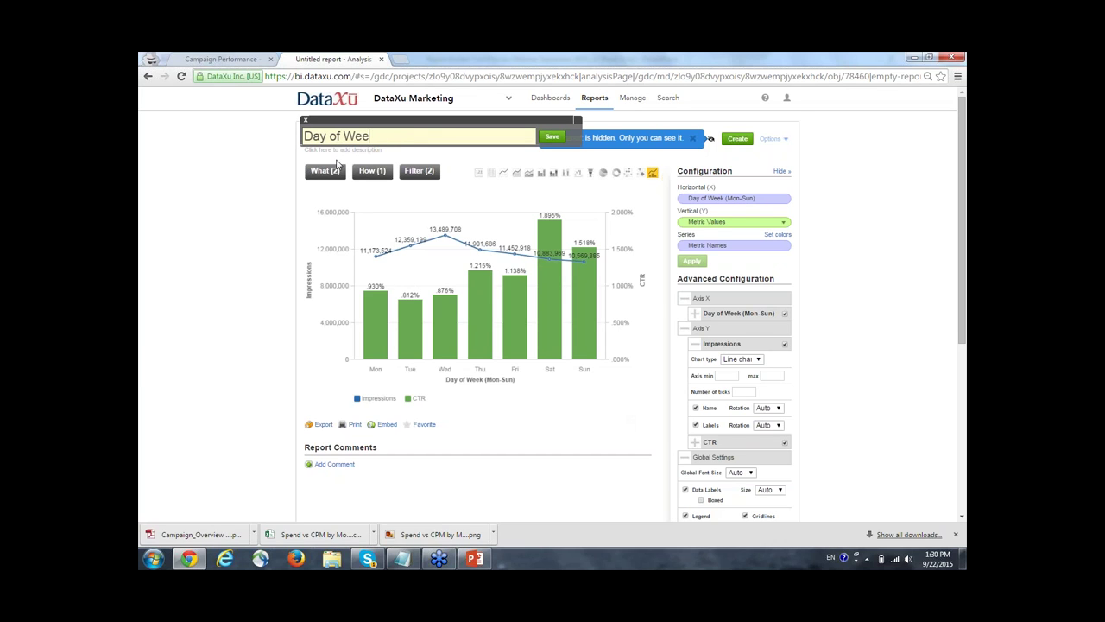
{"action": "type", "text": "k Performance by "}
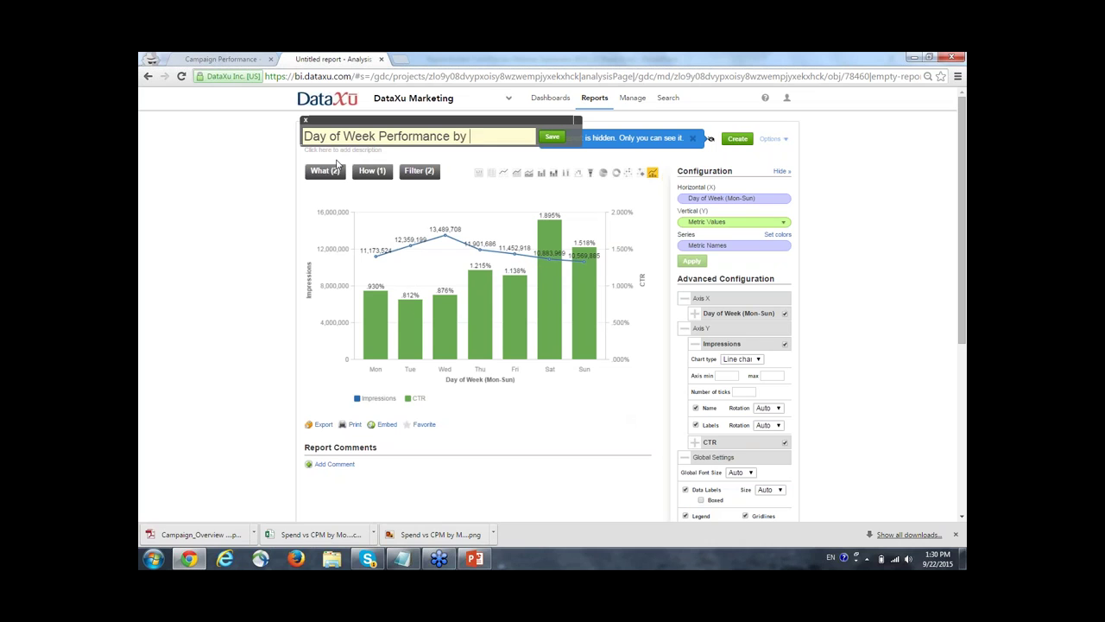
{"action": "type", "text": "Display Campaign"}
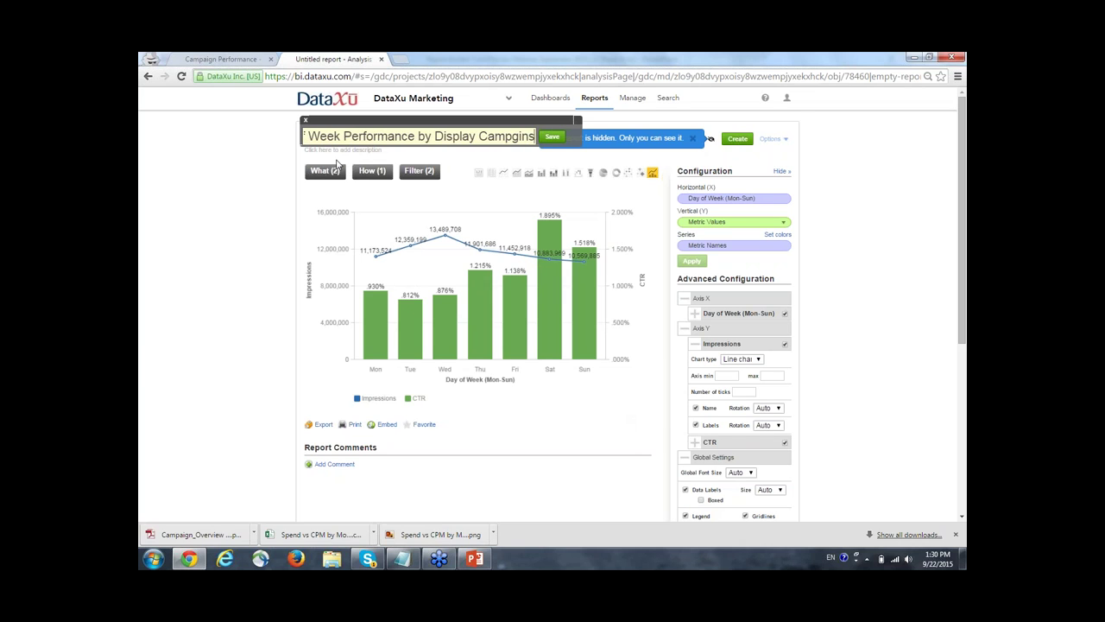
{"action": "key", "text": "BackSpace"}
{"action": "key", "text": "BackSpace"}
{"action": "key", "text": "BackSpace"}
{"action": "key", "text": "BackSpace"}
{"action": "type", "text": "g"}
{"action": "key", "text": "BackSpace"}
{"action": "key", "text": "BackSpace"}
{"action": "key", "text": "BackSpace"}
{"action": "key", "text": "BackSpace"}
{"action": "key", "text": "BackSpace"}
{"action": "key", "text": "BackSpace"}
{"action": "key", "text": "BackSpace"}
{"action": "key", "text": "BackSpace"}
{"action": "key", "text": "BackSpace"}
{"action": "key", "text": "BackSpace"}
{"action": "key", "text": "BackSpace"}
{"action": "key", "text": "BackSpace"}
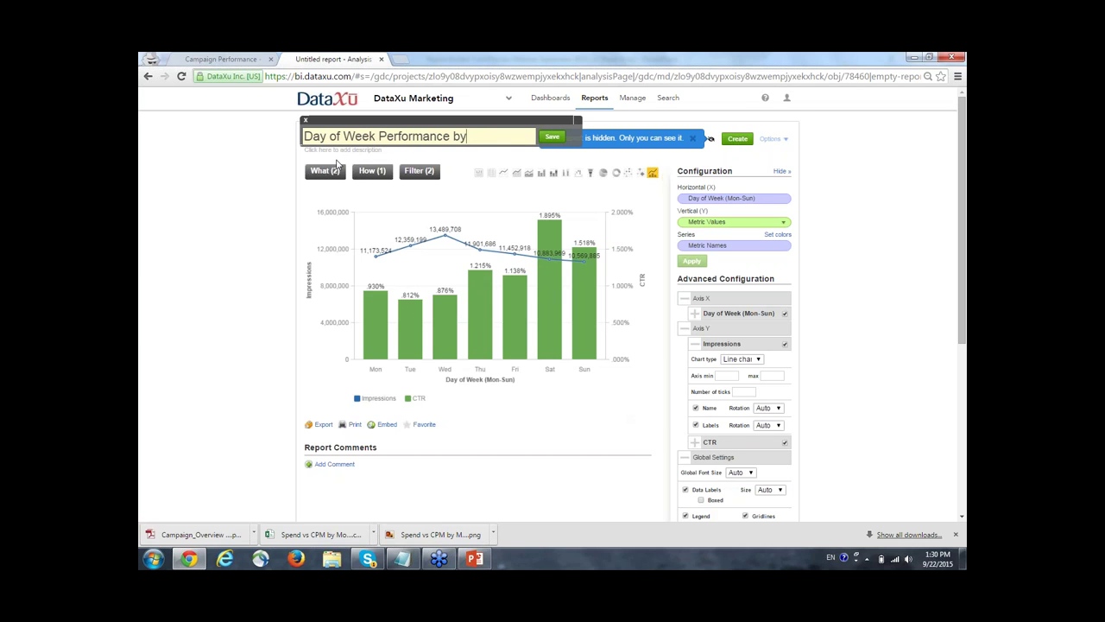
{"action": "key", "text": "BackSpace"}
{"action": "key", "text": "BackSpace"}
{"action": "type", "text": "for Display"}
{"action": "left_click", "coordinate": [553, 136]}
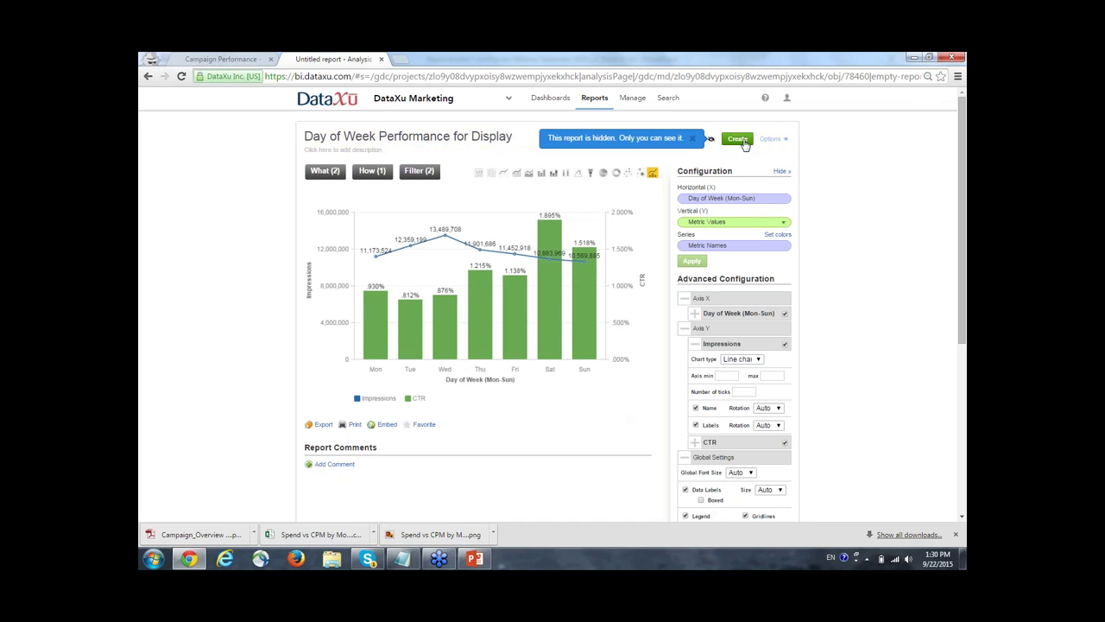
{"action": "left_click", "coordinate": [742, 141]}
{"action": "left_click", "coordinate": [695, 404]}
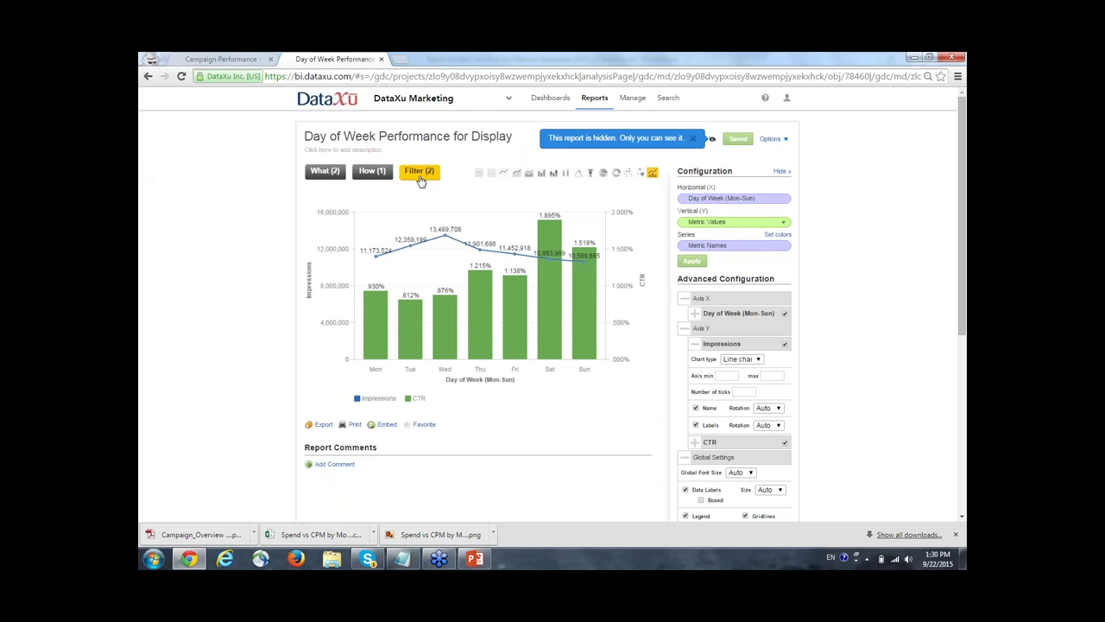
Switch the Channel filter value from Online to Mobile.
{"action": "left_click", "coordinate": [419, 173]}
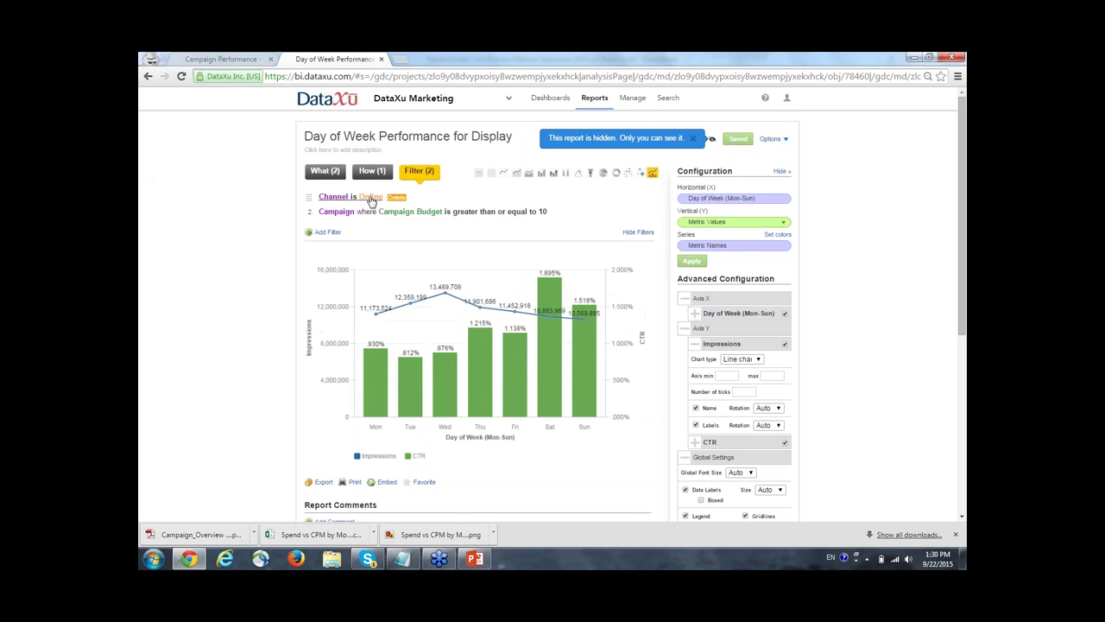
{"action": "left_click", "coordinate": [371, 198]}
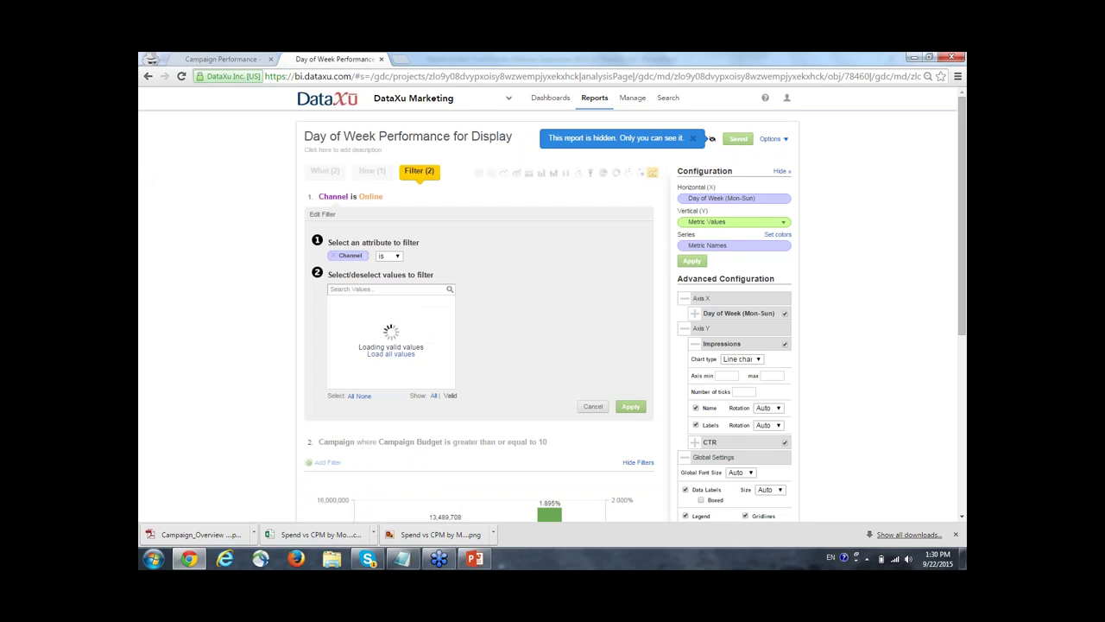
{"action": "left_click", "coordinate": [391, 354]}
{"action": "left_click", "coordinate": [336, 328]}
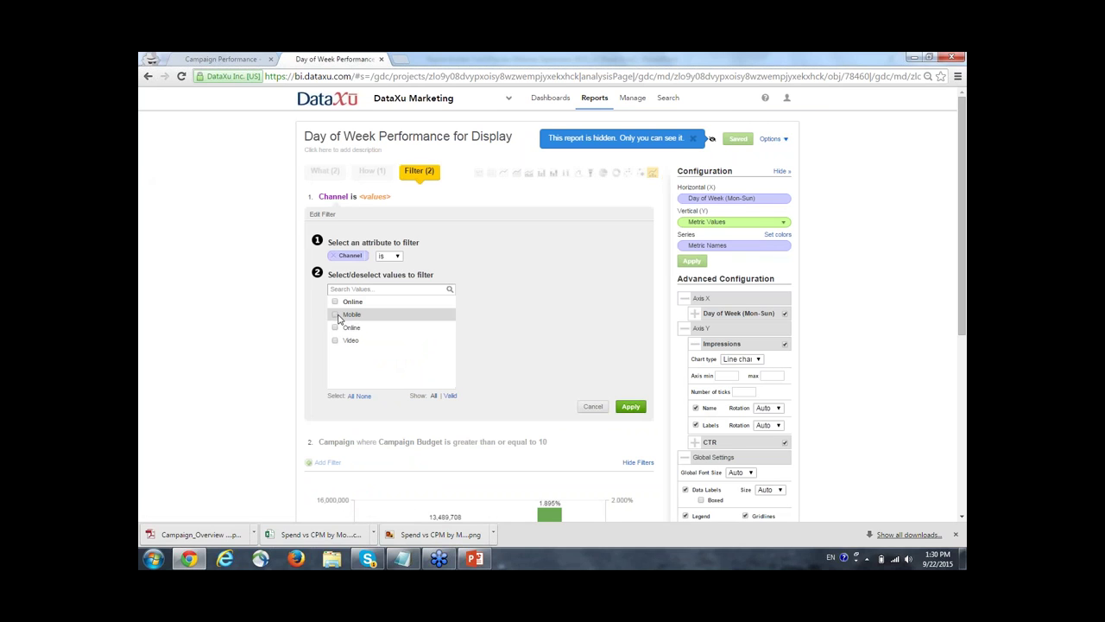
{"action": "left_click", "coordinate": [337, 316]}
{"action": "left_click", "coordinate": [631, 407]}
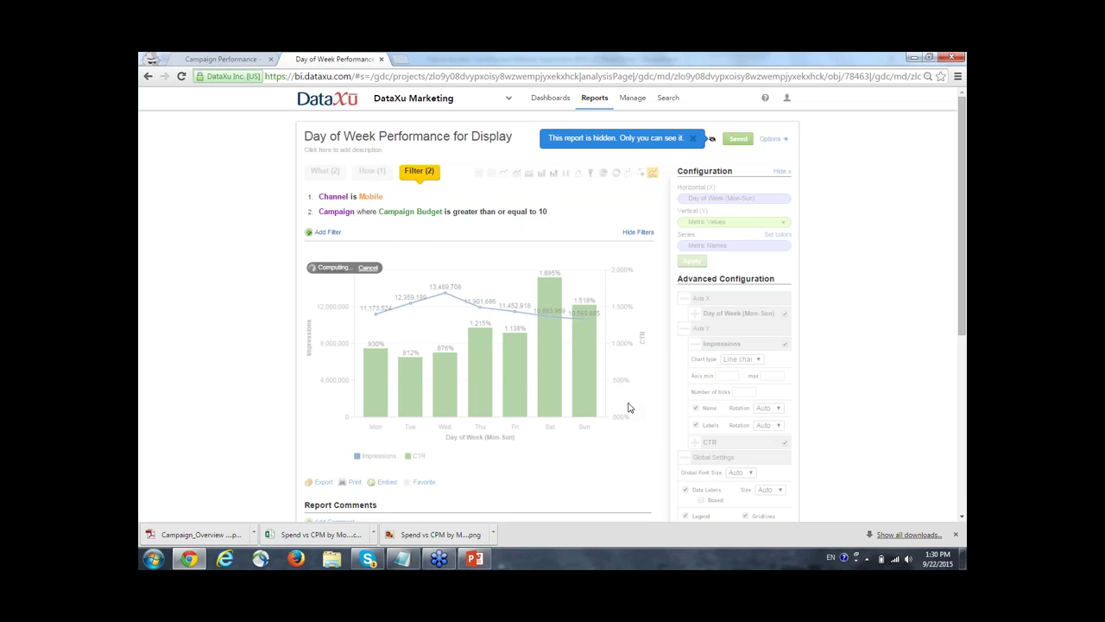
{"action": "right_click", "coordinate": [313, 57]}
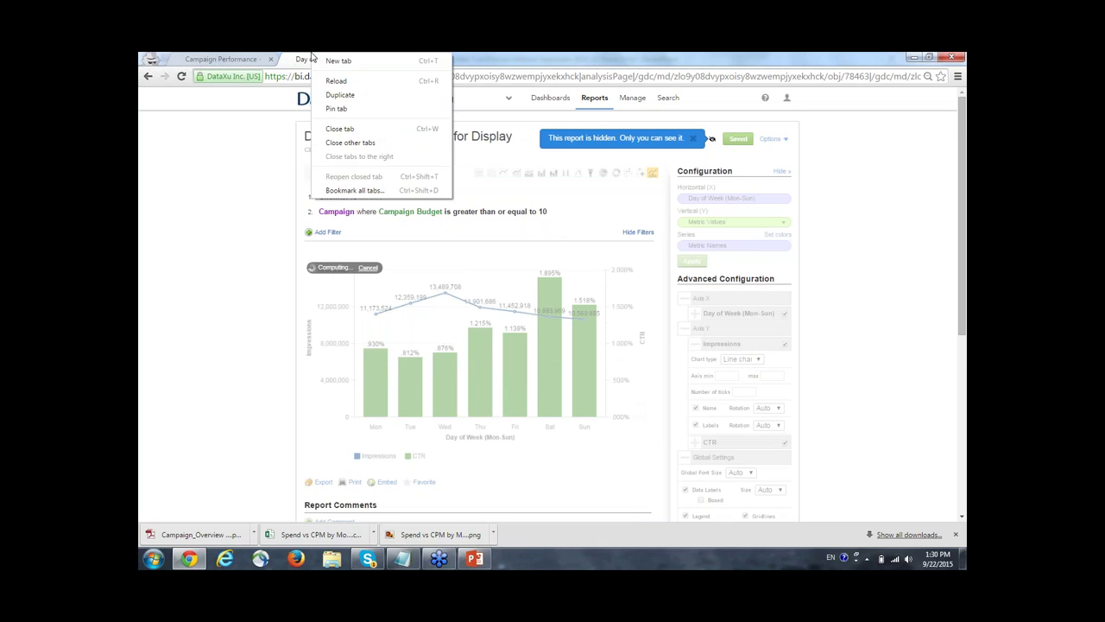
Open Manage in a new tab and go to its Emailing Dashboards page.
{"action": "left_click", "coordinate": [312, 57]}
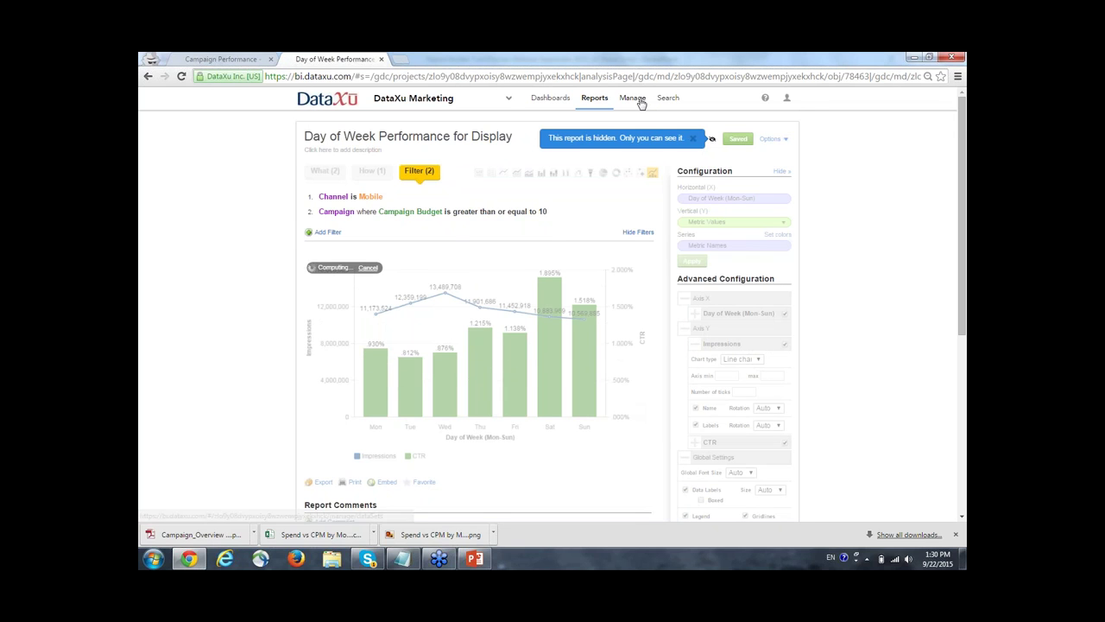
{"action": "left_click", "coordinate": [635, 98]}
{"action": "left_click", "coordinate": [722, 106]}
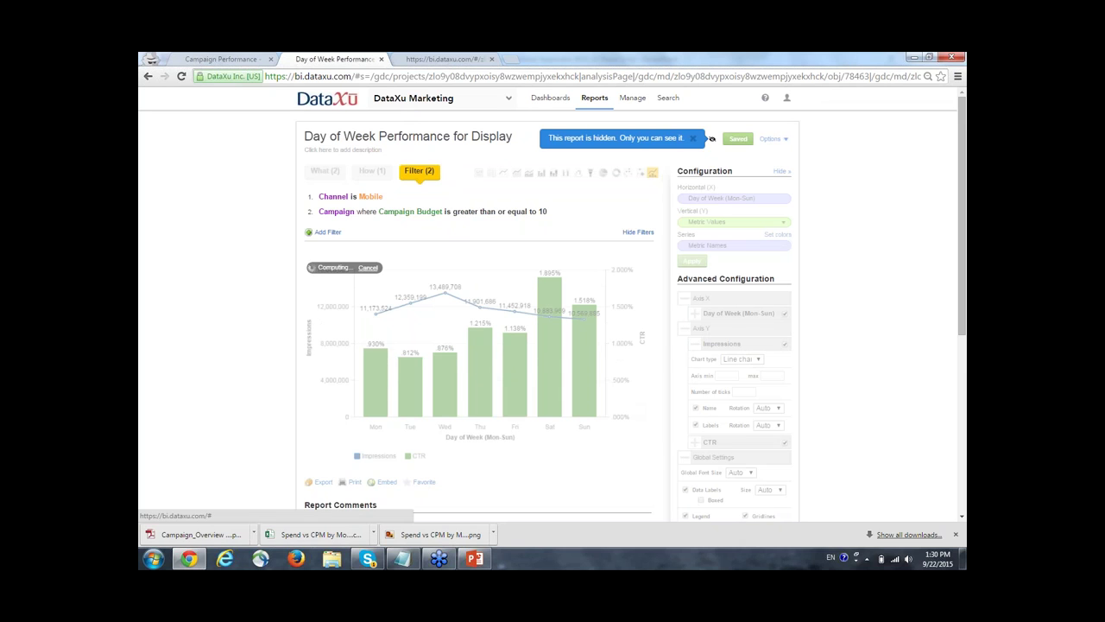
{"action": "left_click", "coordinate": [423, 56]}
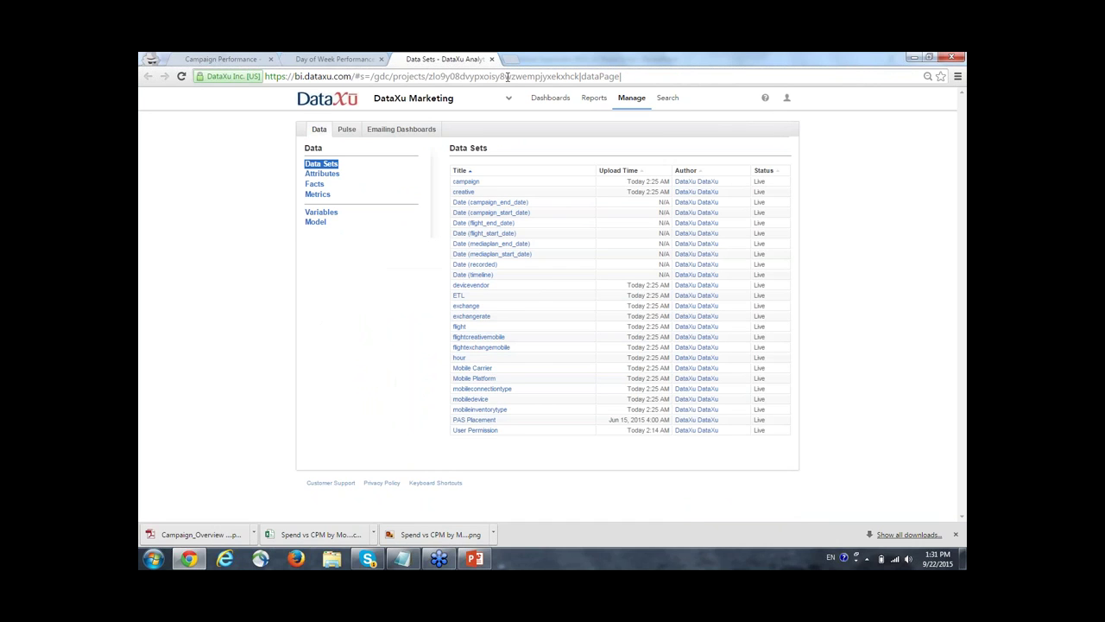
{"action": "left_click", "coordinate": [423, 130]}
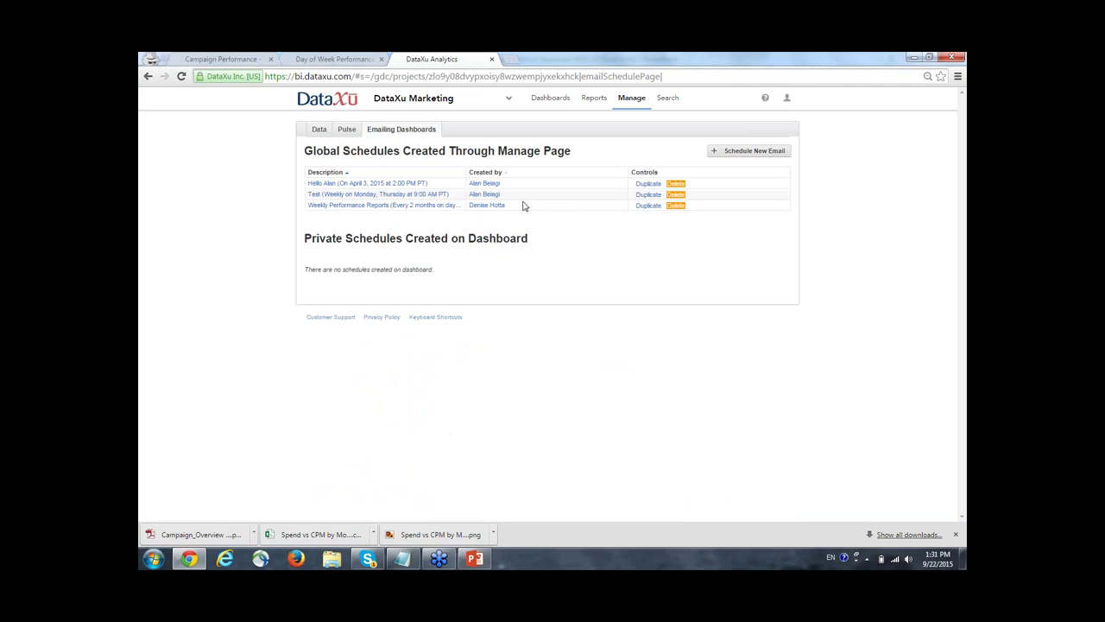
Create a scheduled e-mail to the recipient's address with subject 'Weekly Performance Reports'.
{"action": "left_click", "coordinate": [734, 152]}
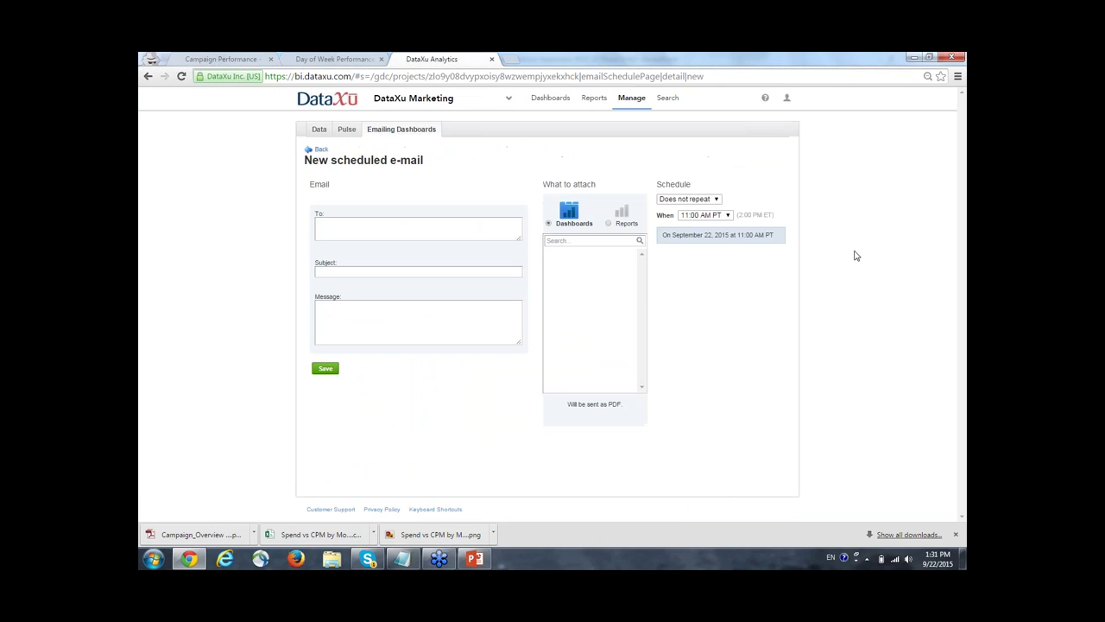
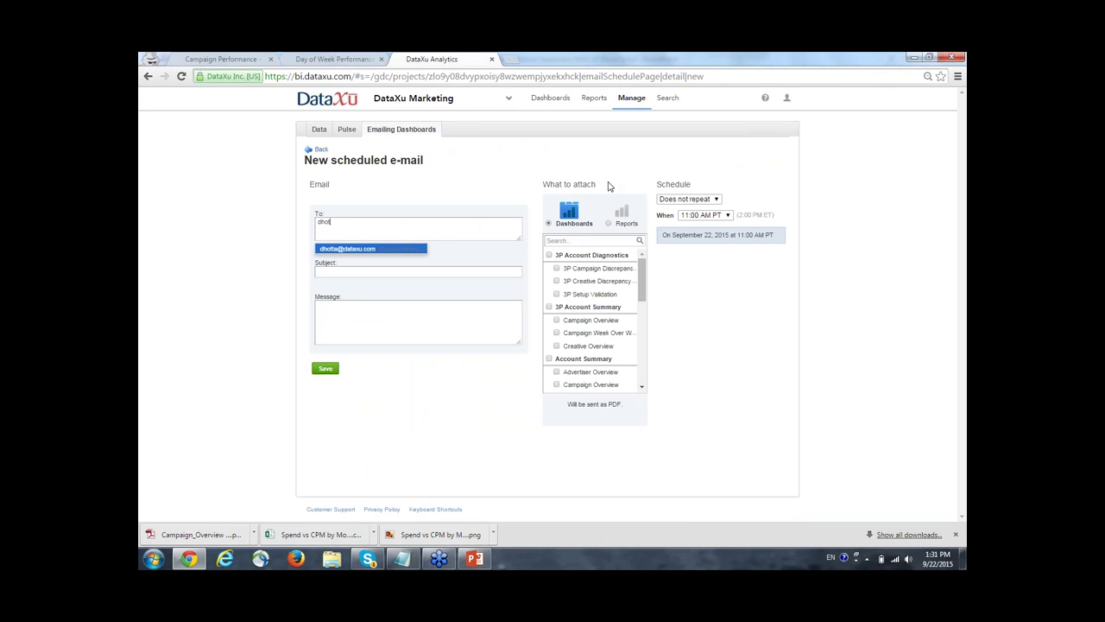
{"action": "key", "text": "Tab"}
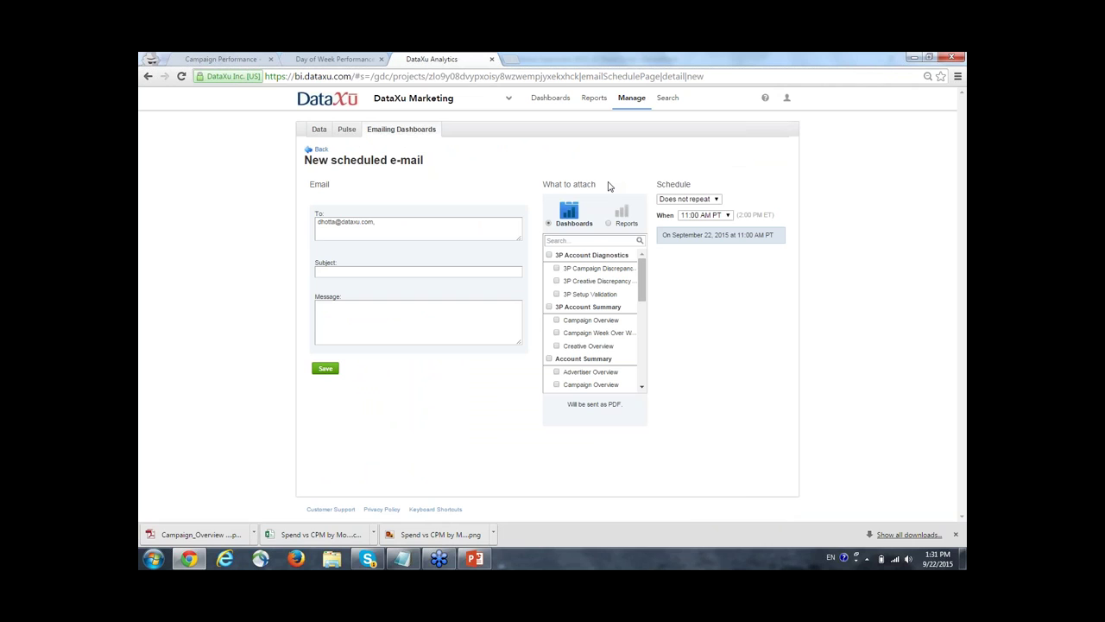
{"action": "type", "text": "Weekly Performance Reports"}
{"action": "left_click", "coordinate": [425, 315]}
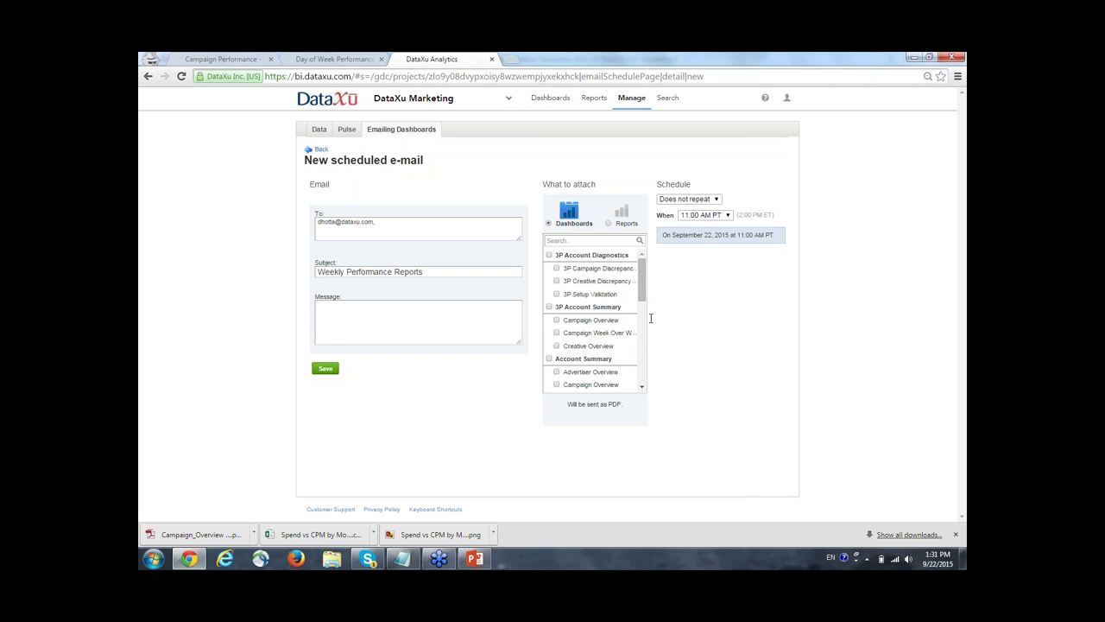
Attach the My Dashboard dashboard to the e-mail.
{"action": "left_click_drag", "start_coordinate": [644, 297], "coordinate": [644, 378]}
{"action": "left_click", "coordinate": [549, 309]}
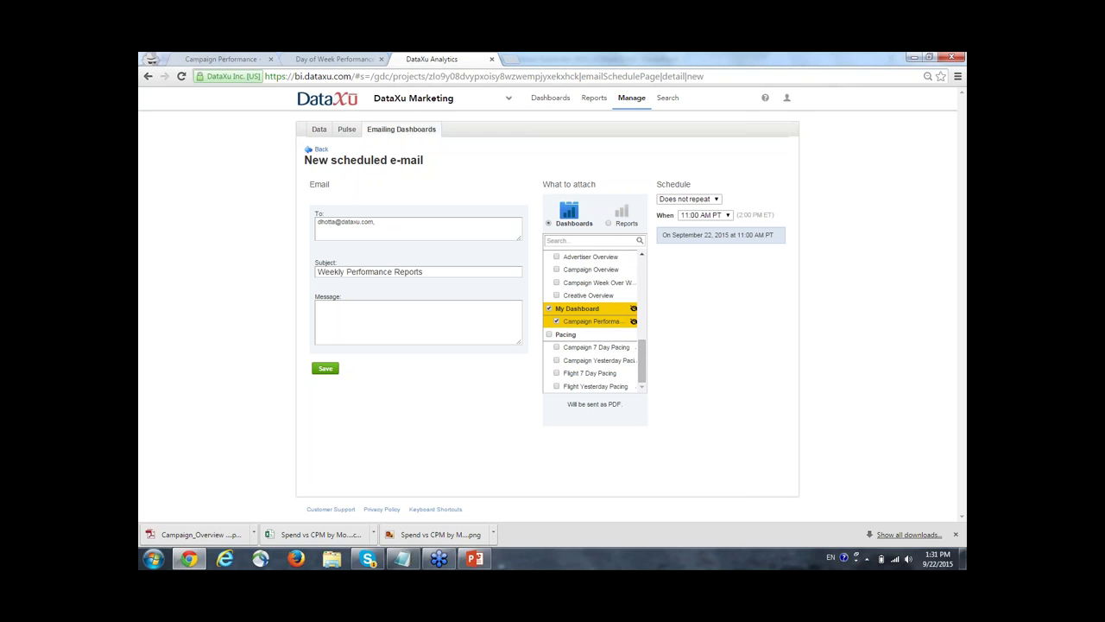
{"action": "left_click", "coordinate": [608, 223]}
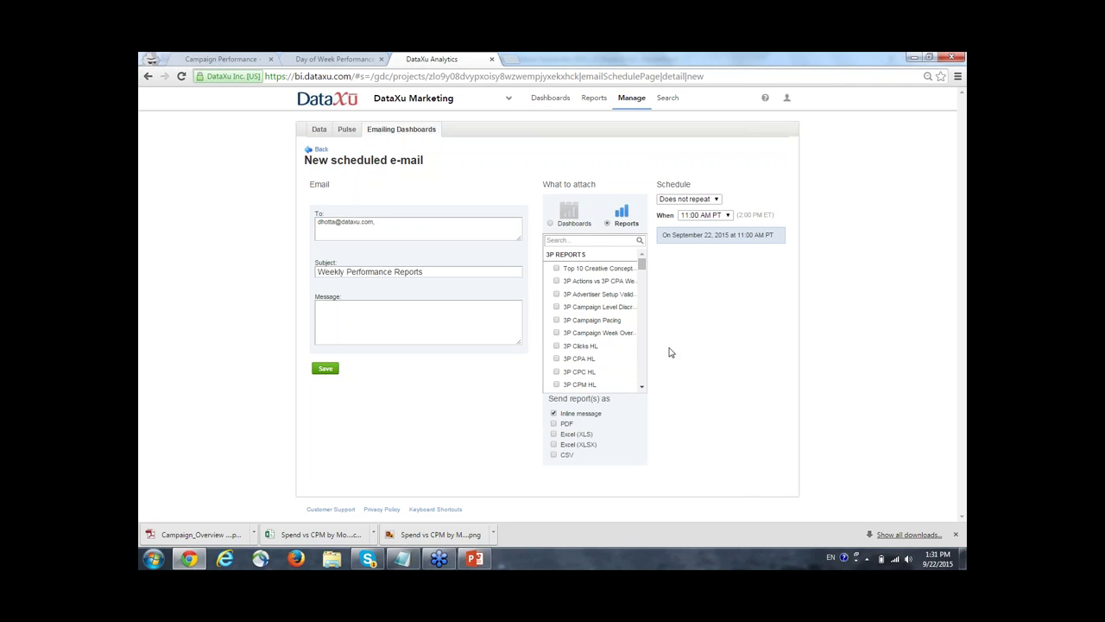
Attach the day-of-week performance report inline and as Excel (XLSX).
{"action": "left_click", "coordinate": [568, 241]}
{"action": "type", "text": "day "}
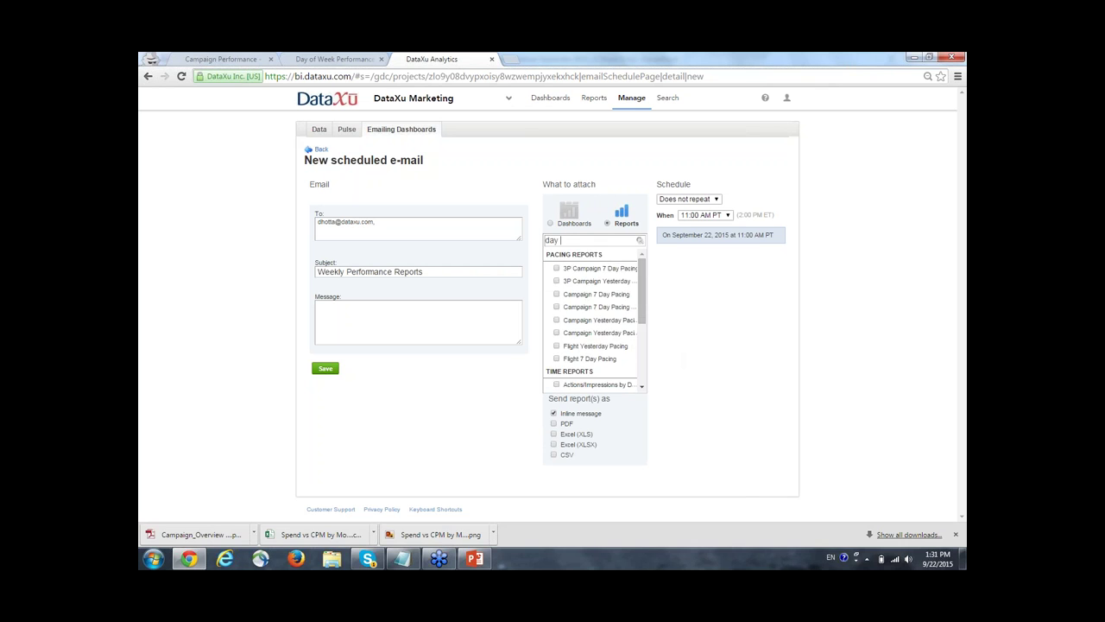
{"action": "type", "text": "of week"}
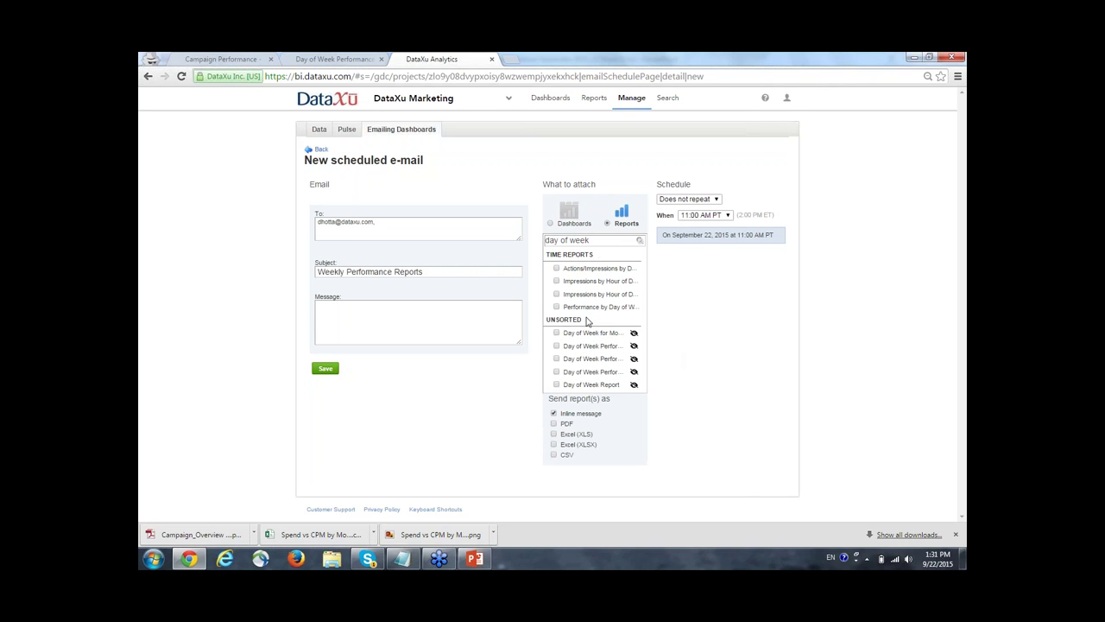
{"action": "left_click", "coordinate": [589, 307]}
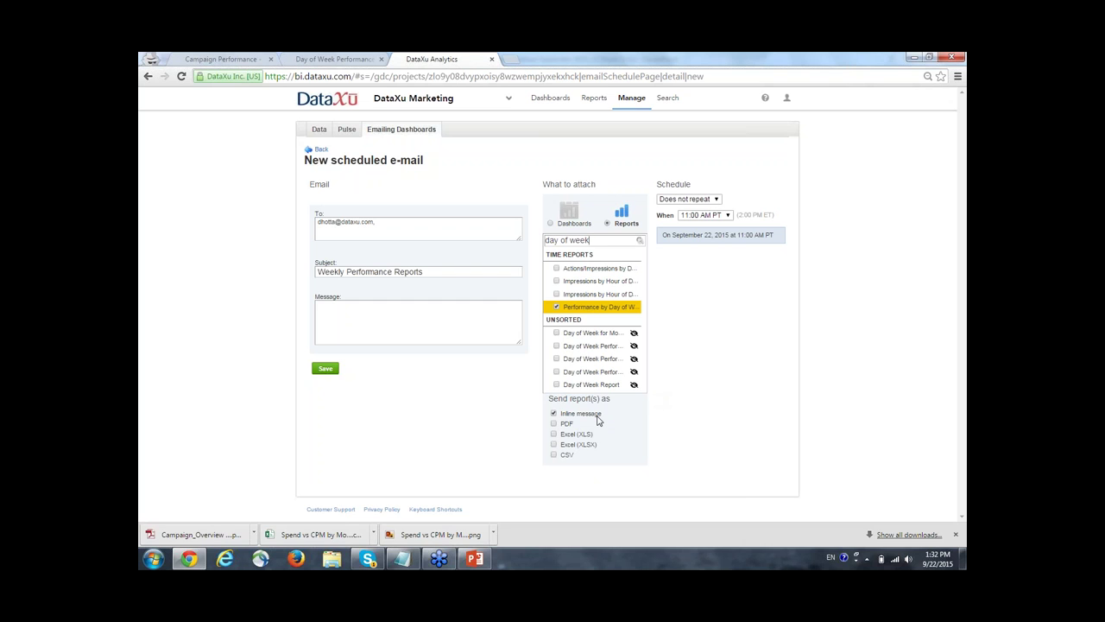
{"action": "left_click", "coordinate": [554, 445]}
Schedule the e-mail to repeat weekly on Mondays at 11:00 AM PT.
{"action": "left_click", "coordinate": [676, 201]}
{"action": "left_click", "coordinate": [679, 219]}
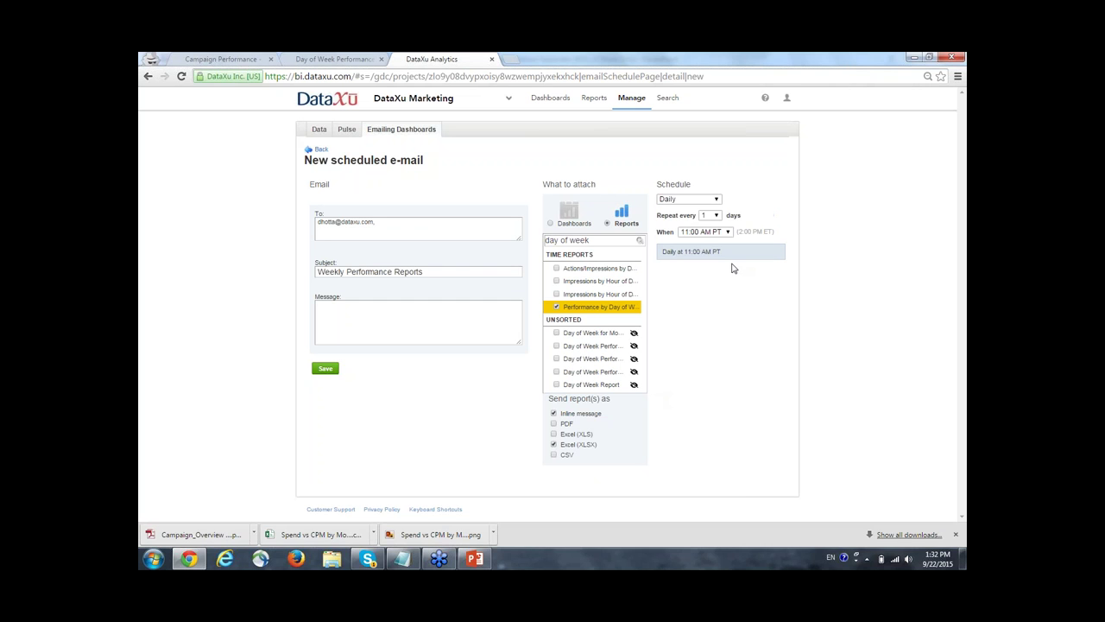
{"action": "left_click", "coordinate": [700, 198]}
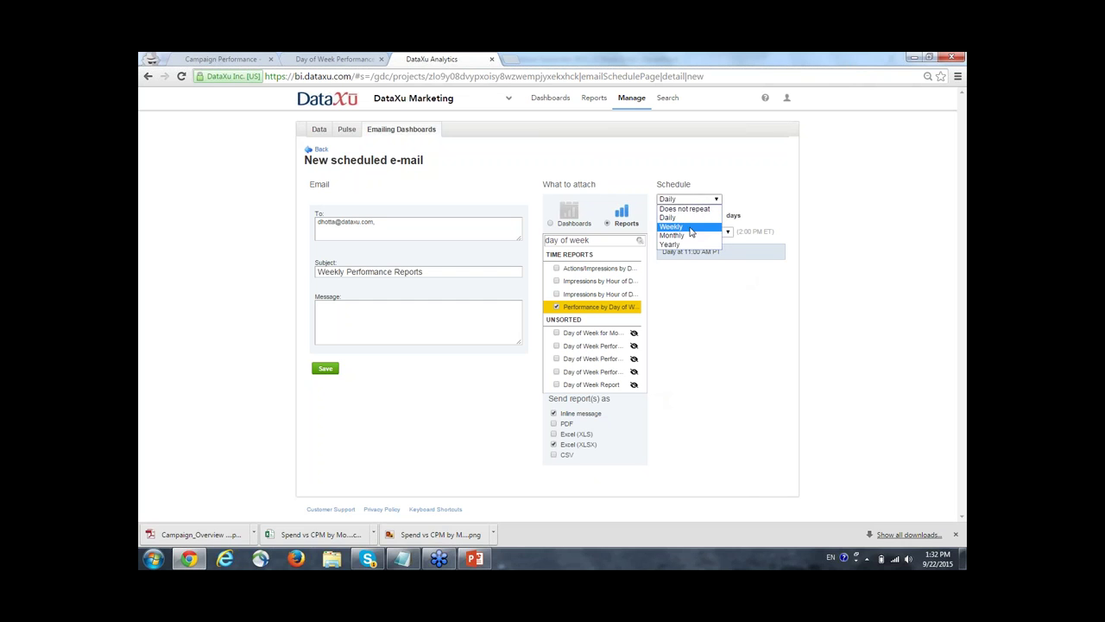
{"action": "left_click", "coordinate": [682, 232]}
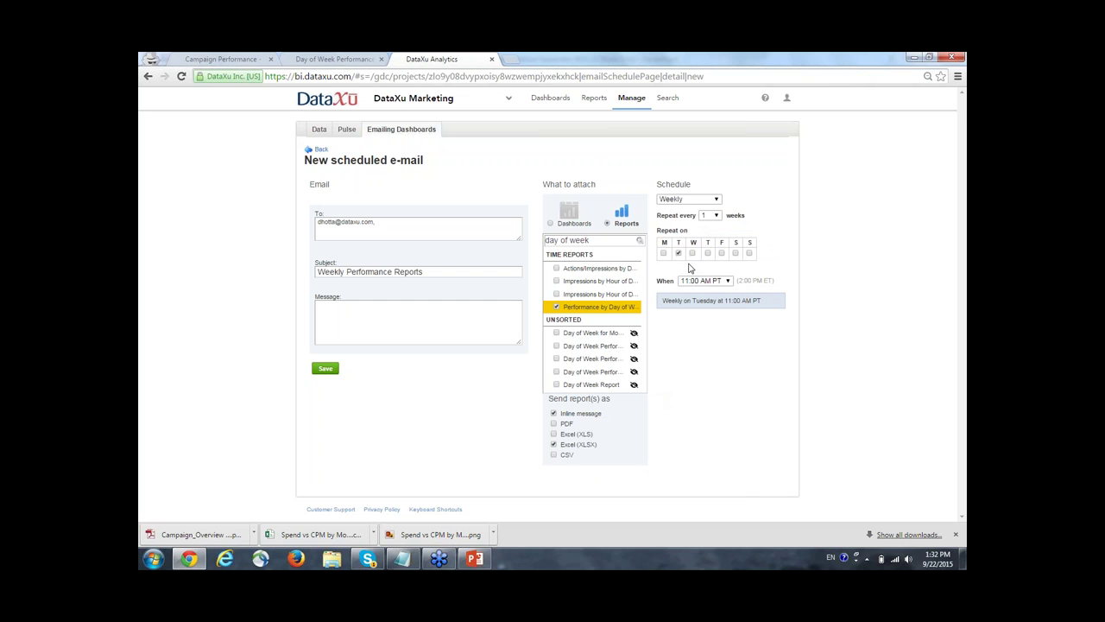
{"action": "left_click", "coordinate": [679, 253]}
{"action": "left_click", "coordinate": [663, 253]}
{"action": "left_click", "coordinate": [715, 280]}
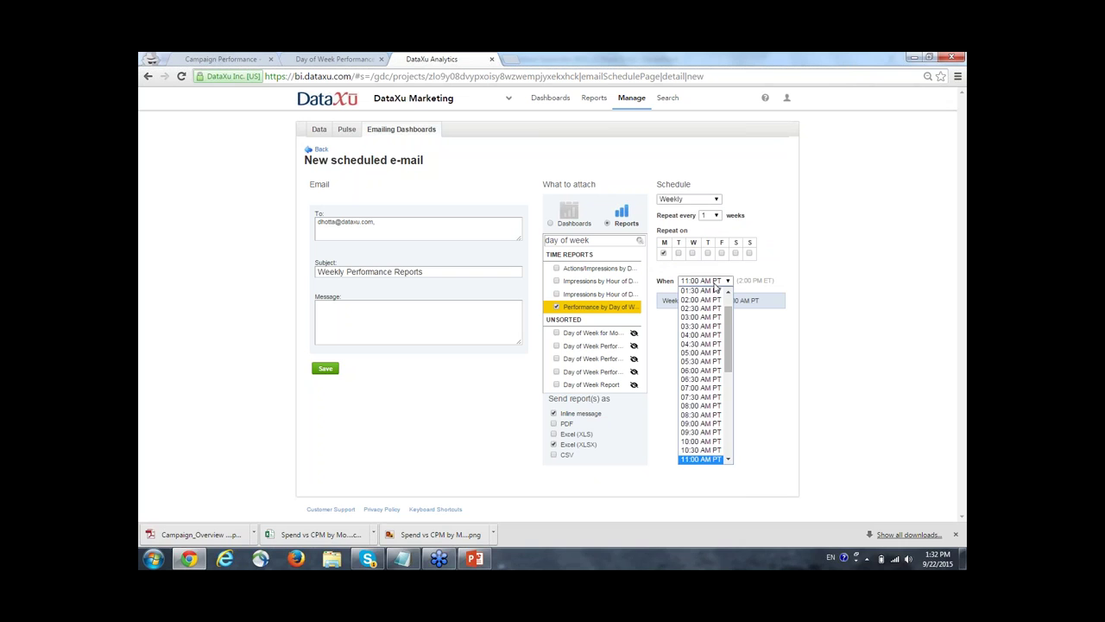
{"action": "left_click", "coordinate": [714, 283]}
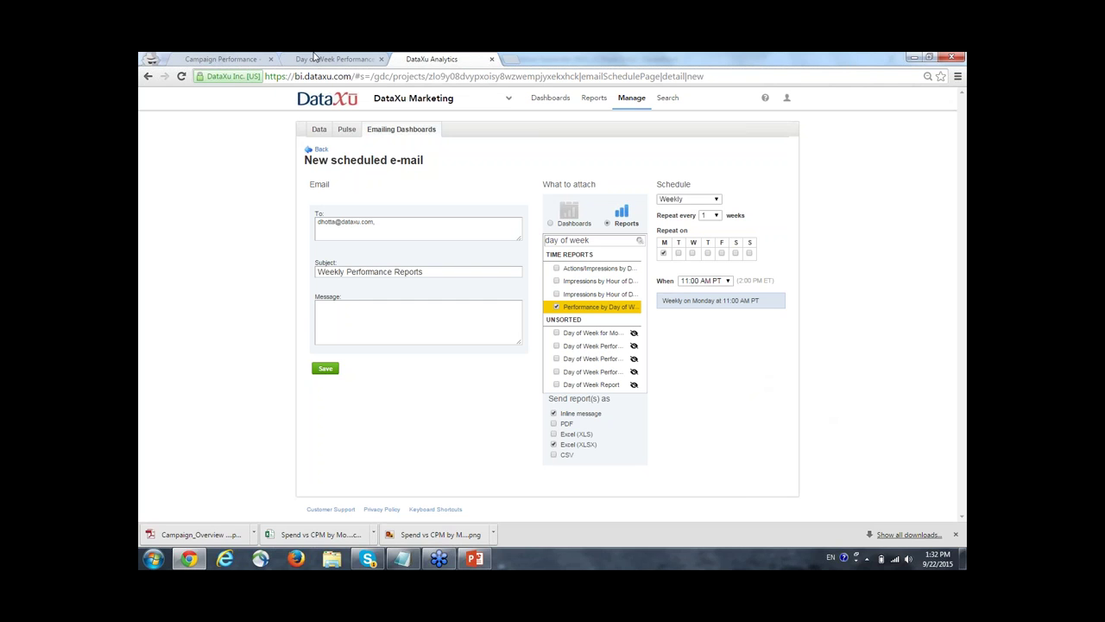
Save the weekly Monday e-mail schedule.
{"action": "left_click", "coordinate": [325, 370]}
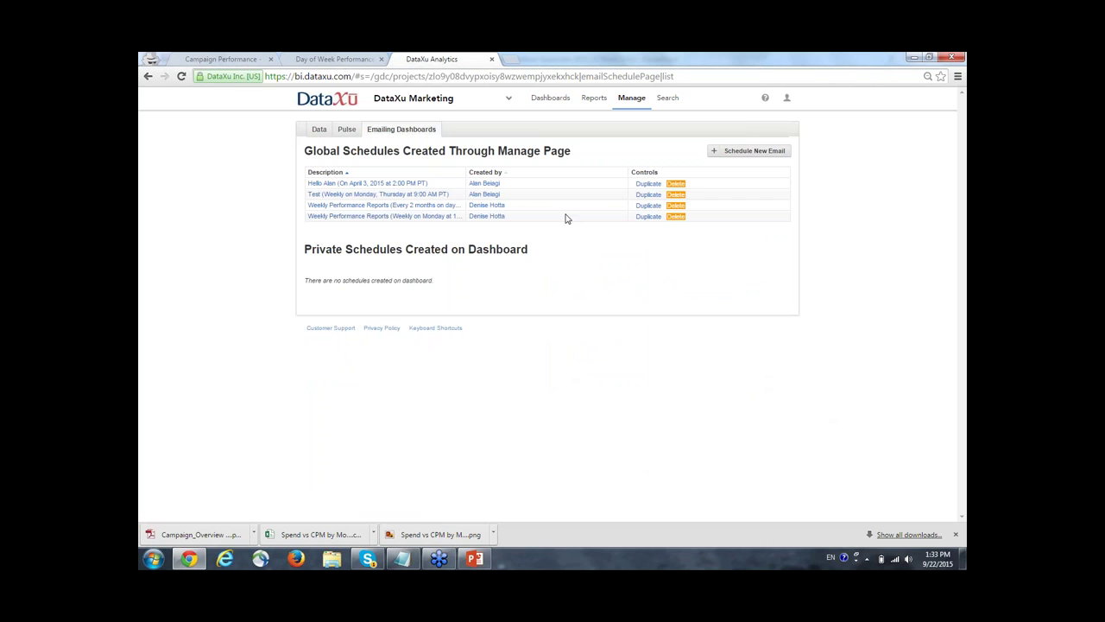
{"action": "left_click", "coordinate": [321, 59]}
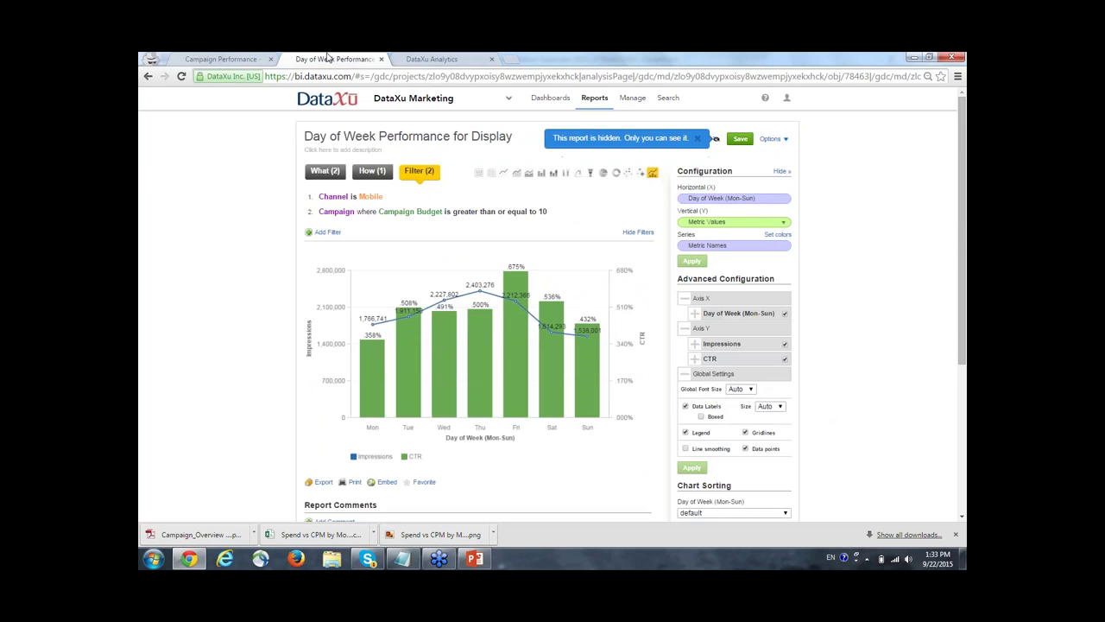
Save a copy of the Day of Week Performance report, replacing Display with Mobile and dropping the Copy of prefix.
{"action": "left_click", "coordinate": [460, 58]}
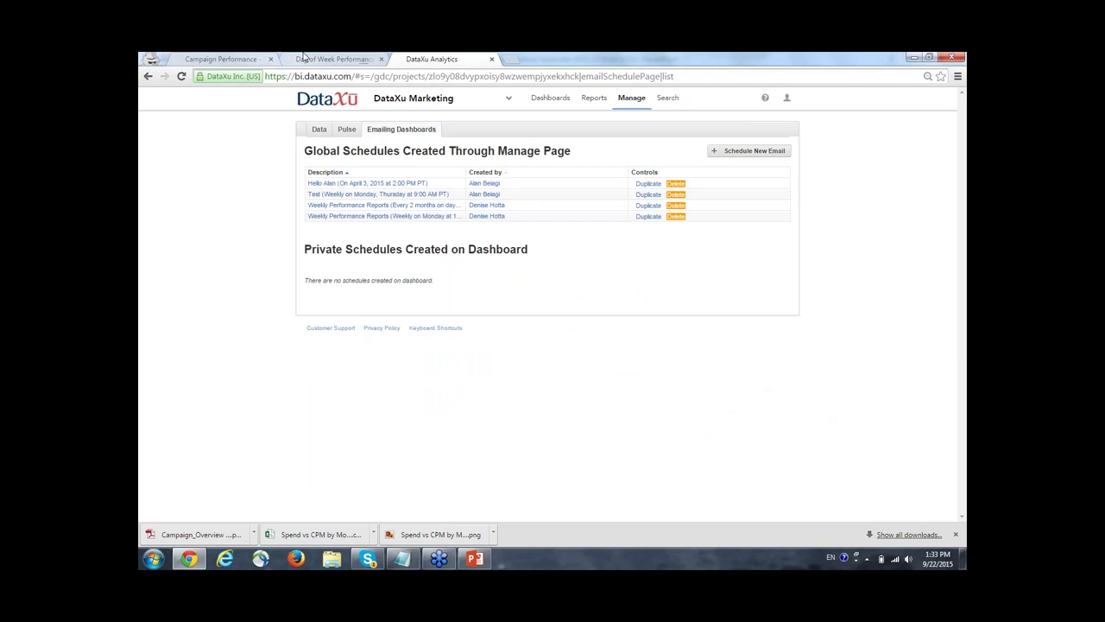
{"action": "left_click", "coordinate": [335, 58]}
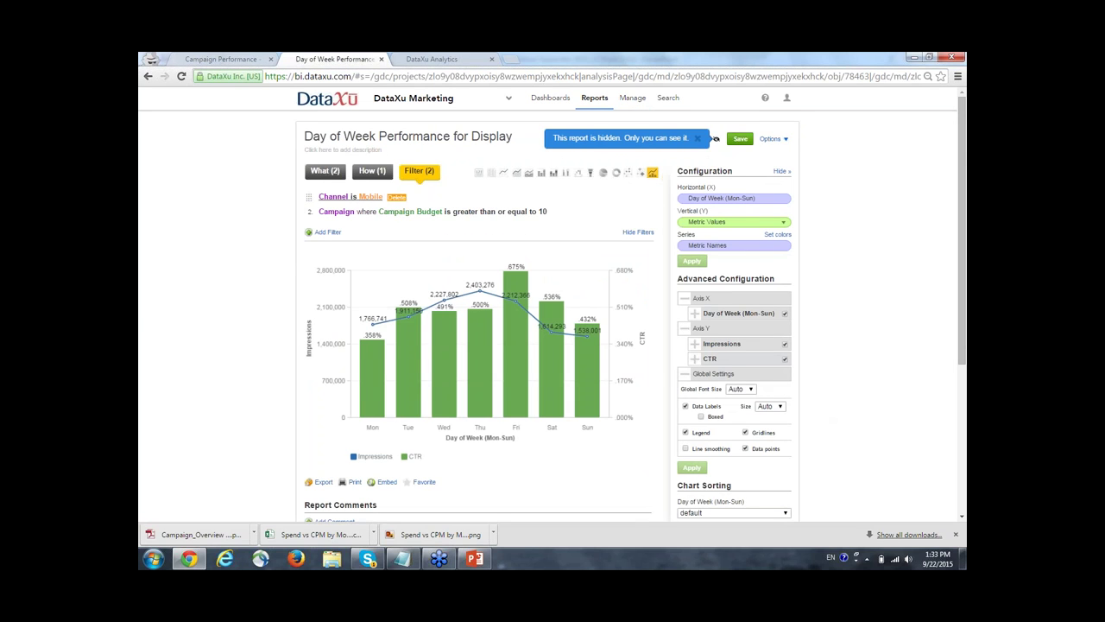
{"action": "left_click", "coordinate": [788, 142]}
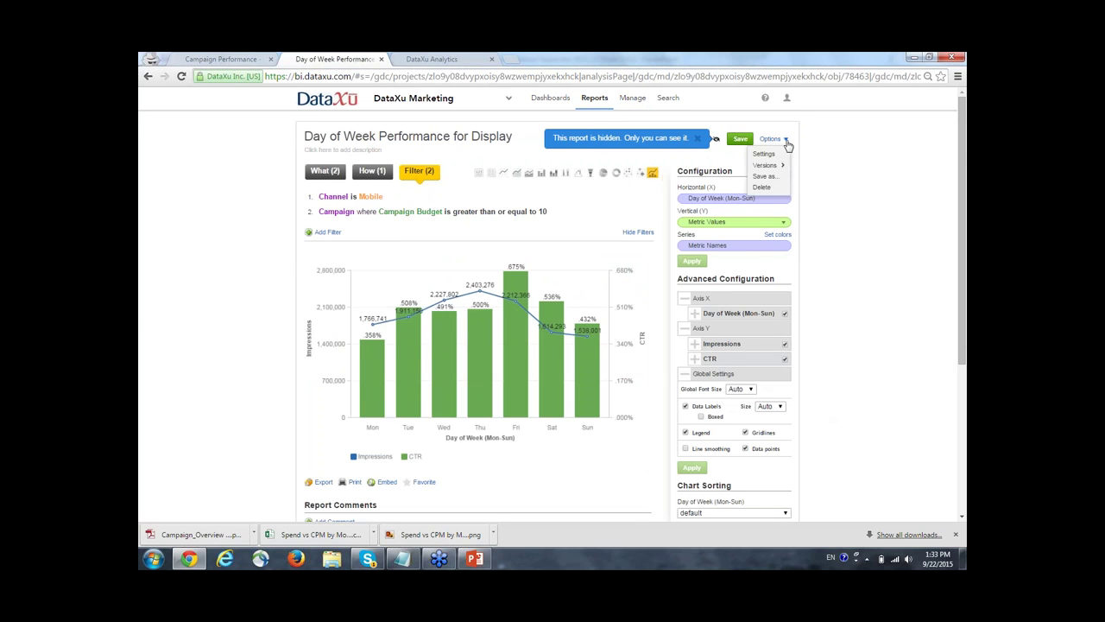
{"action": "left_click", "coordinate": [769, 181]}
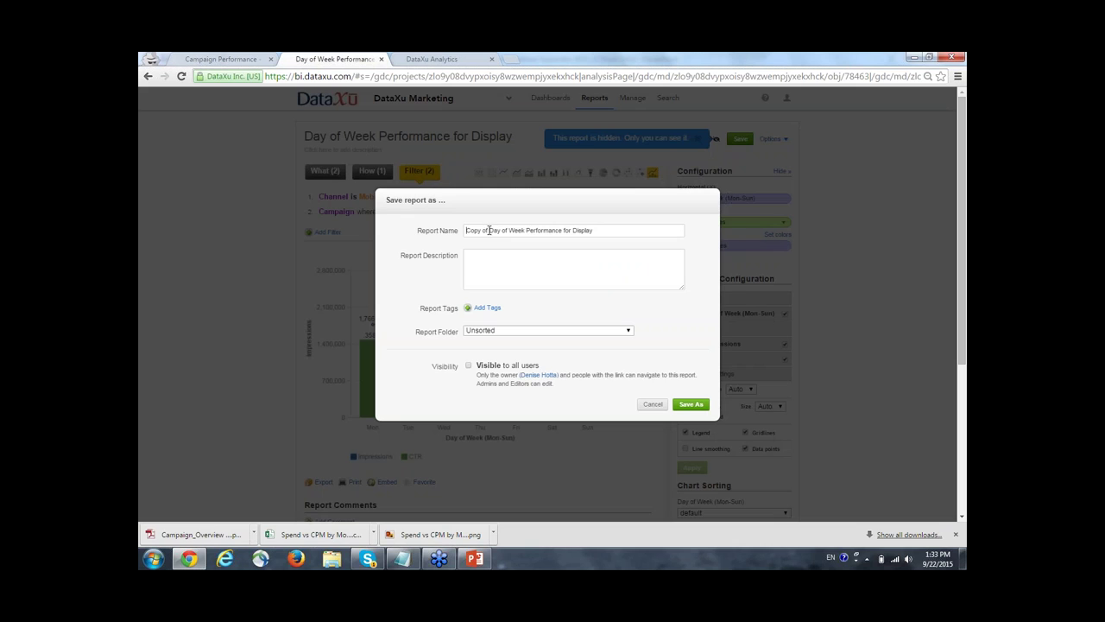
{"action": "left_click_drag", "start_coordinate": [490, 229], "coordinate": [230, 222]}
{"action": "key", "text": "BackSpace"}
{"action": "left_click_drag", "start_coordinate": [551, 230], "coordinate": [572, 230]}
{"action": "type", "text": "Mobile"}
{"action": "left_click", "coordinate": [690, 404]}
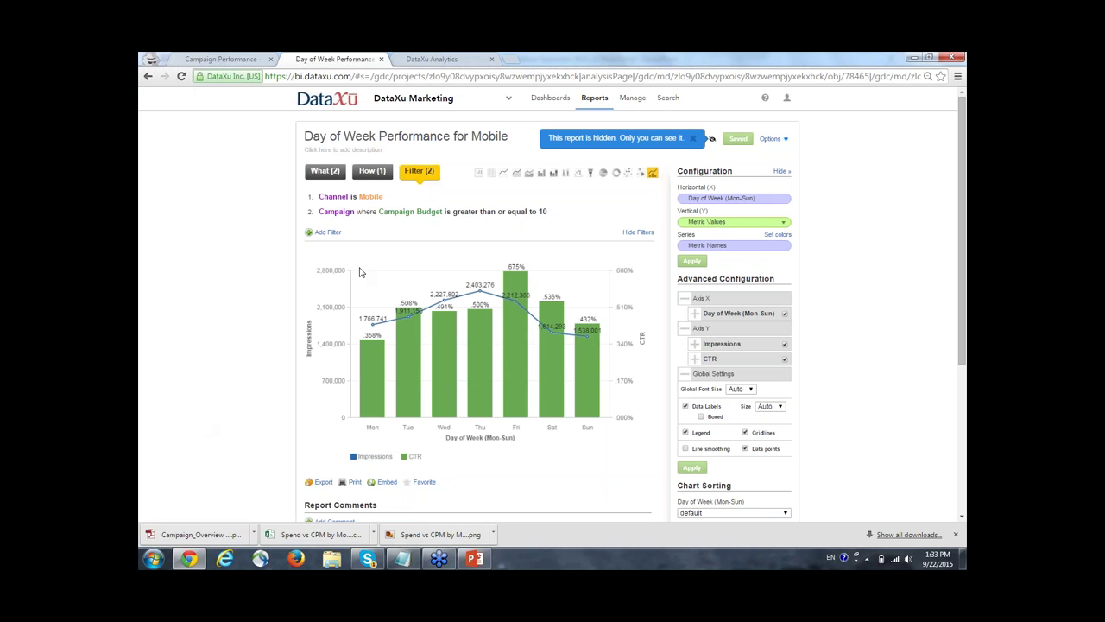
Return from the browser to the PowerPoint deck showing slide 9, Question & Answer.
{"action": "mouse_move", "coordinate": [406, 215]}
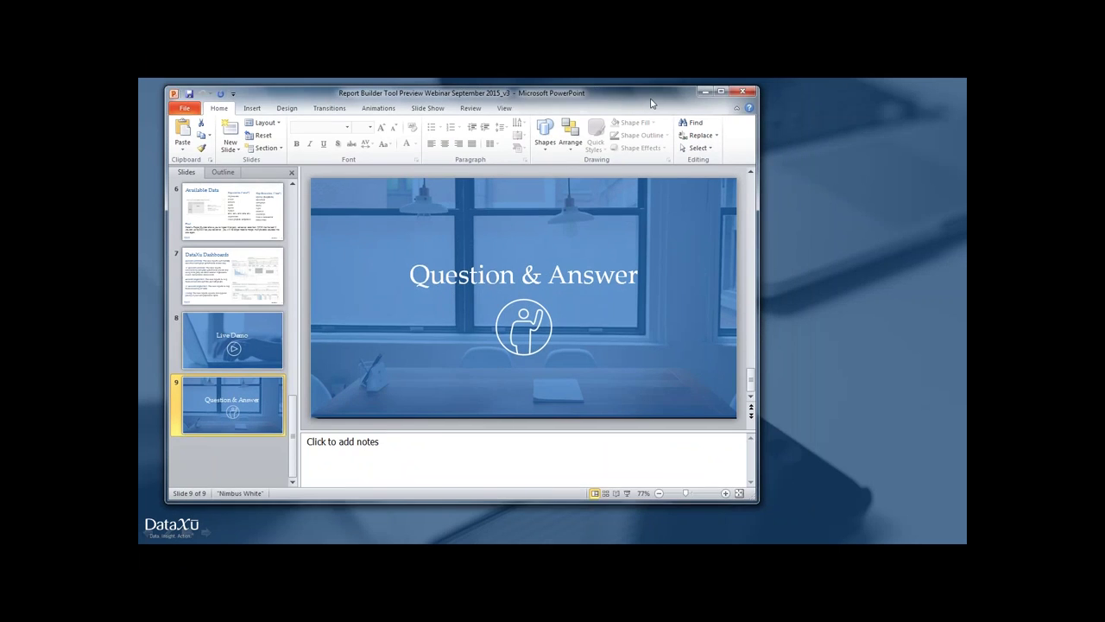
Run the slide show full screen starting from slide 9, Question & Answer.
{"action": "left_click", "coordinate": [626, 495]}
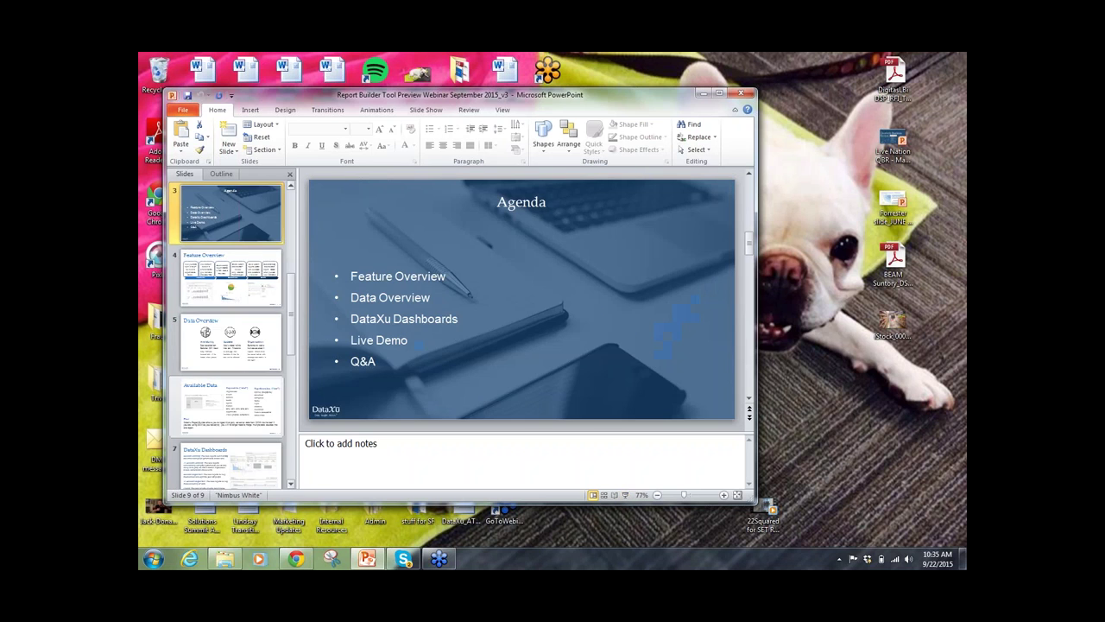
{"action": "scroll", "coordinate": [244, 298], "scroll_direction": "down", "scroll_amount": 5}
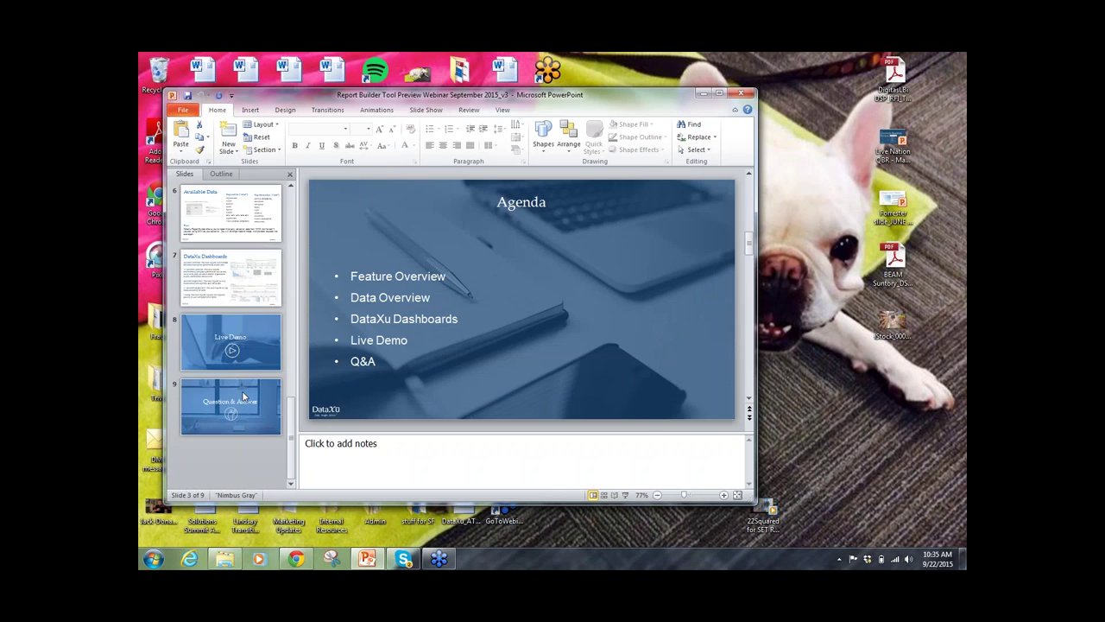
{"action": "left_click", "coordinate": [230, 406]}
{"action": "left_click", "coordinate": [625, 495]}
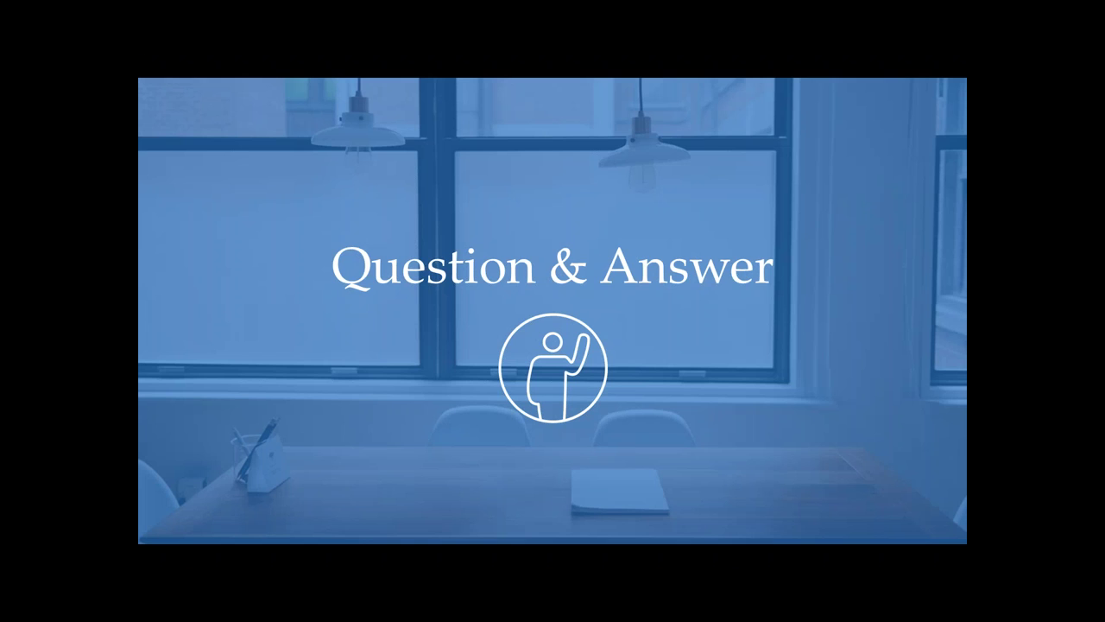